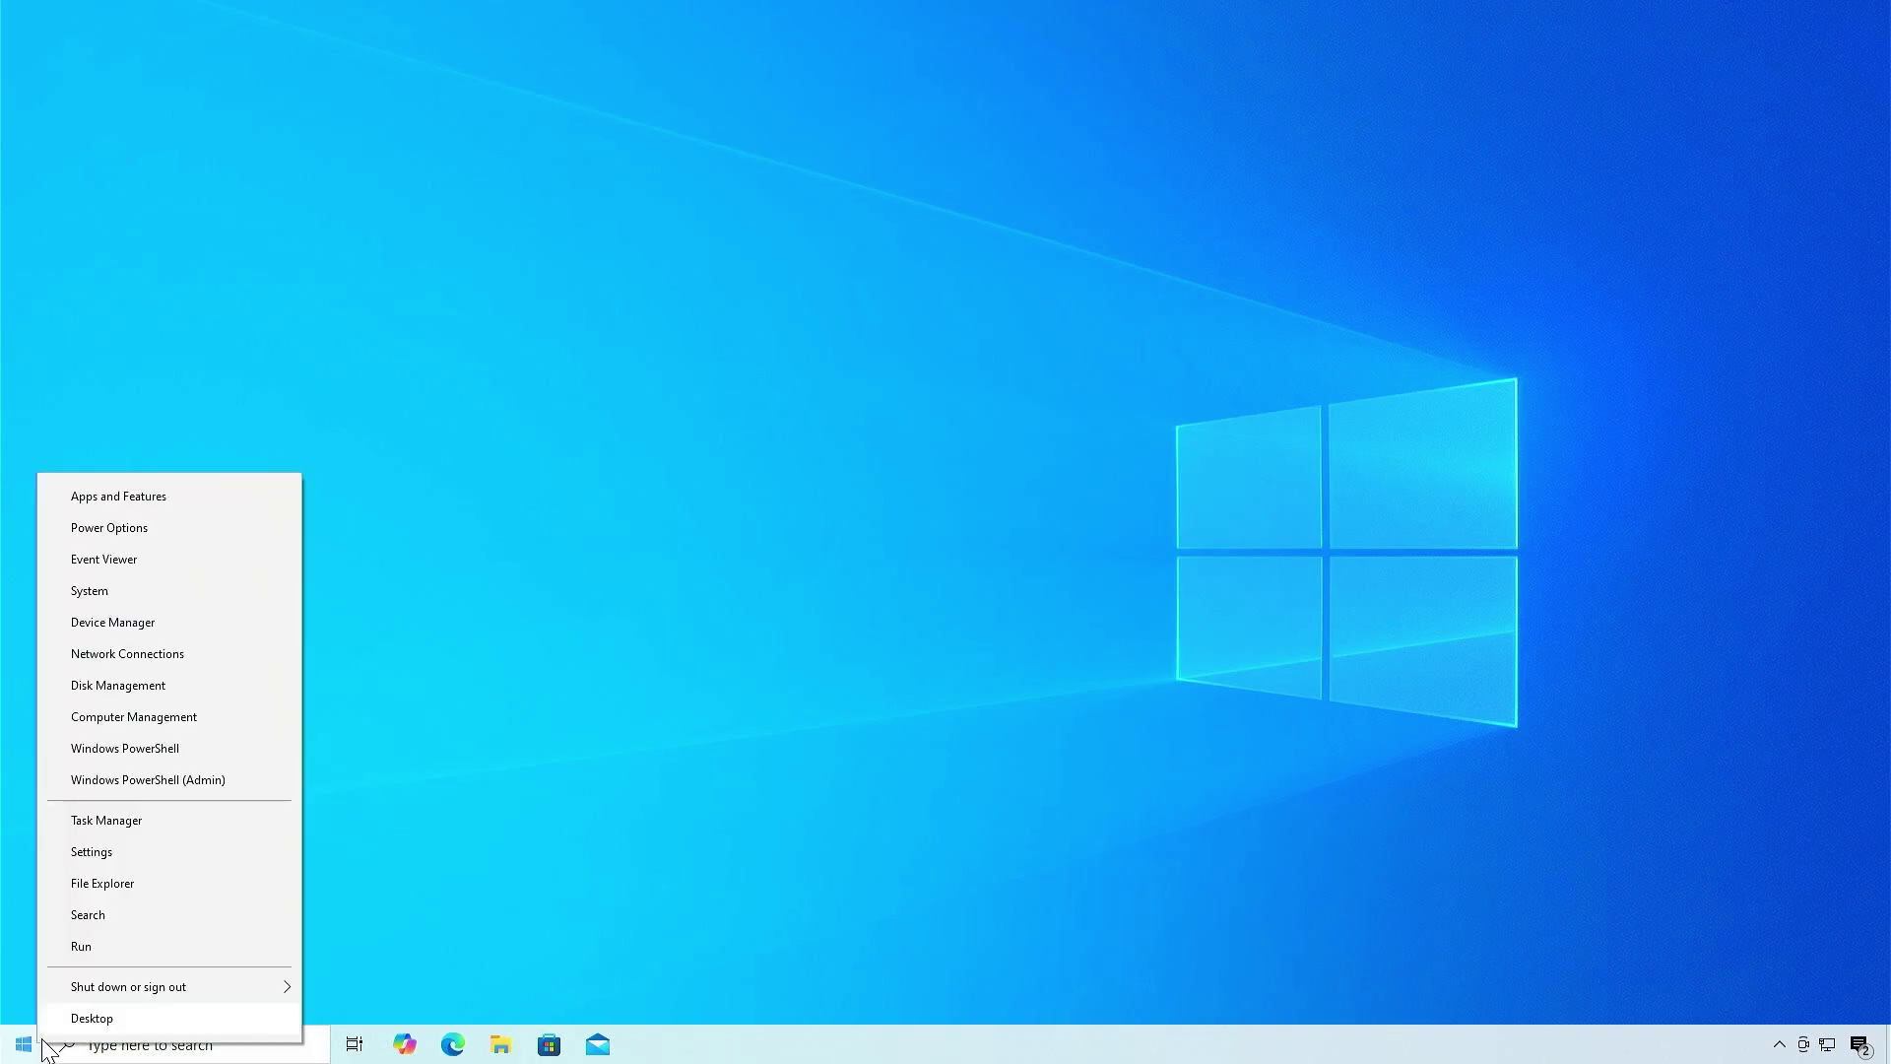
- Open Disk Management to review Disk 0's System Reserved and OS (C:) partitions, then minimize it
{"action": "left_click", "coordinate": [181, 691]}
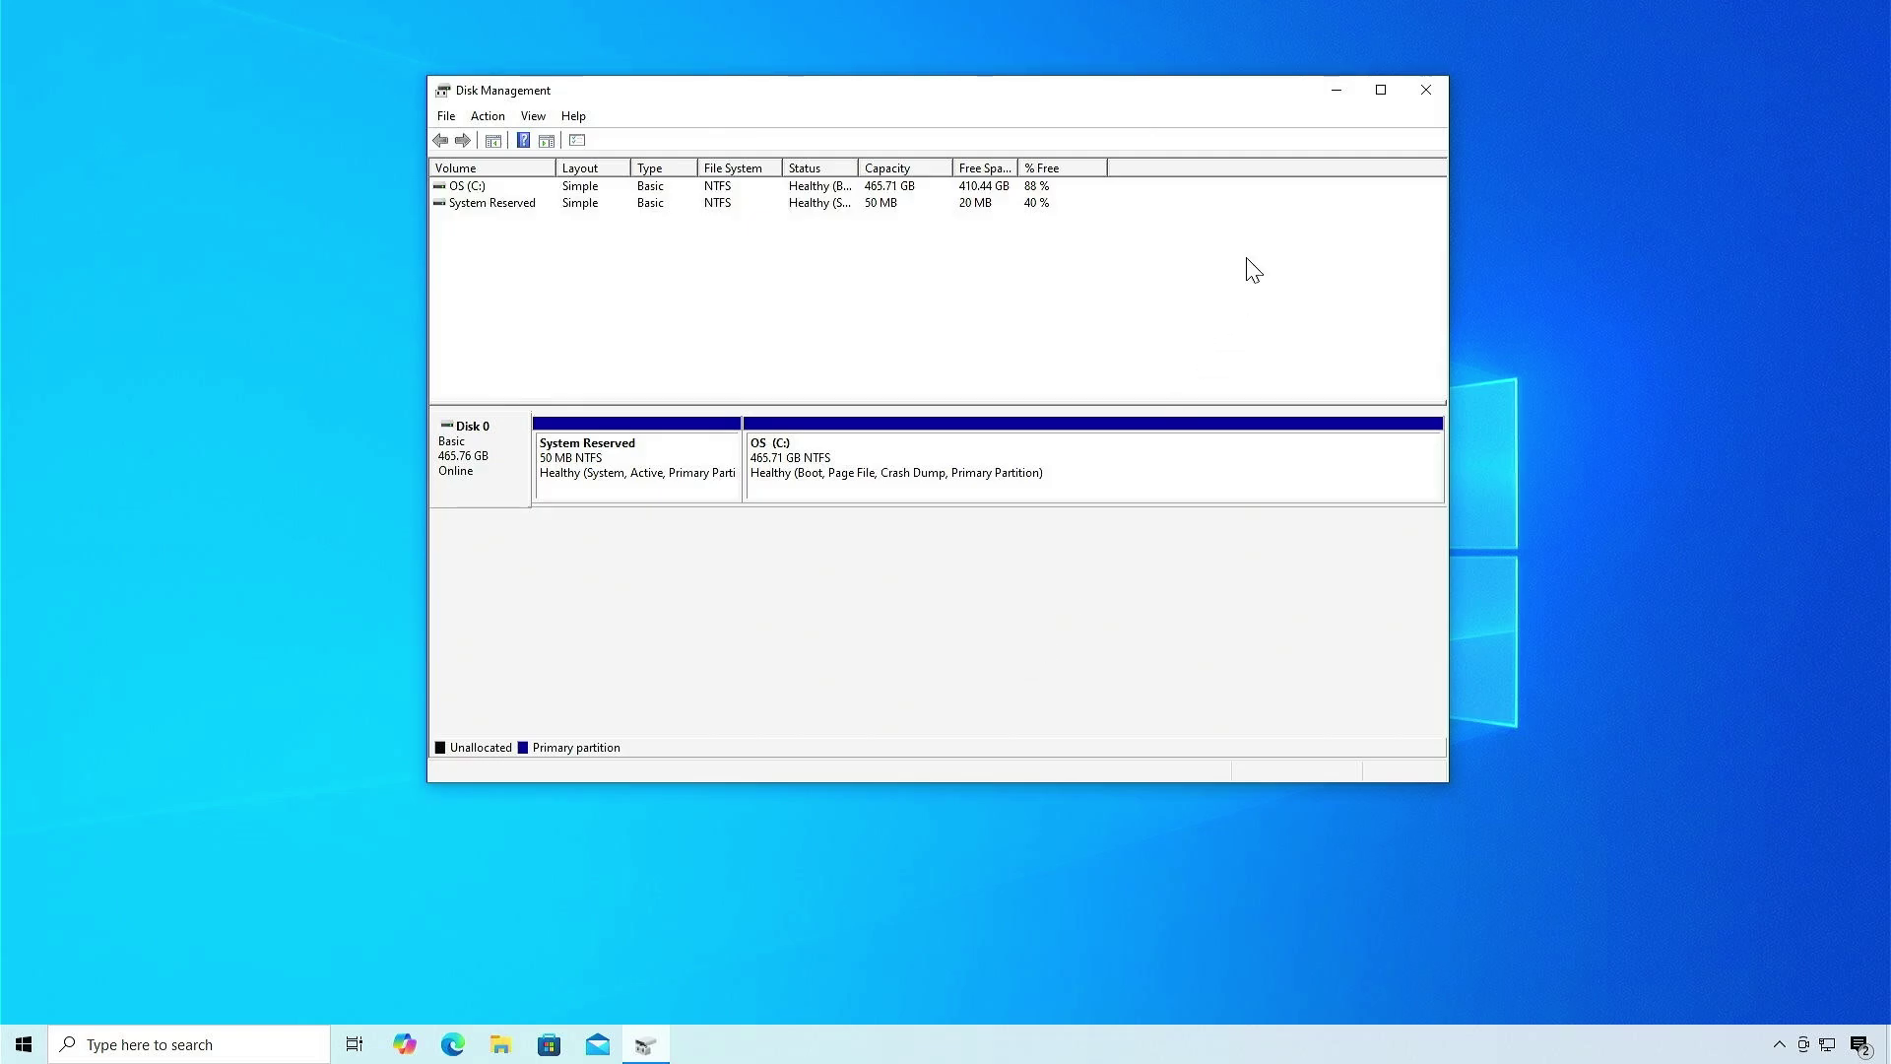
{"action": "left_click", "coordinate": [1336, 91]}
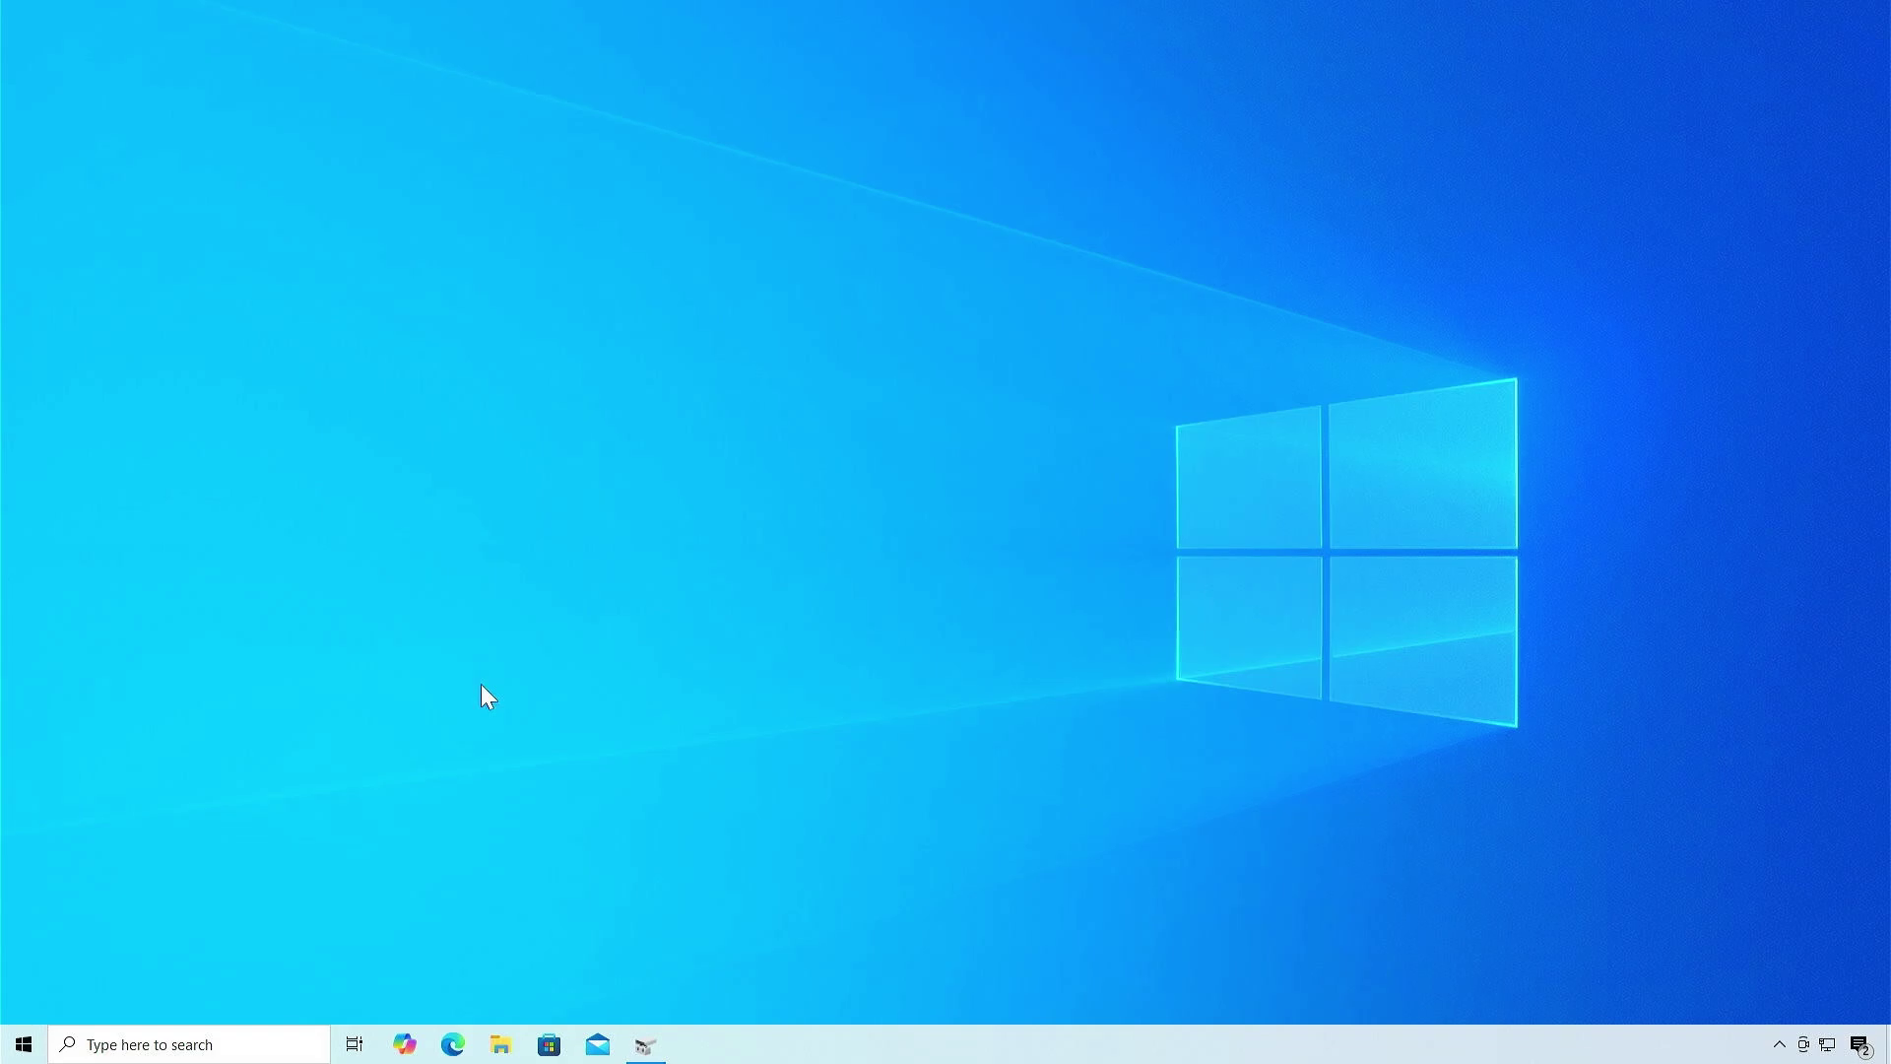
- Run reagentc /info in an admin PowerShell, confirming Windows RE is Disabled
{"action": "right_click", "coordinate": [30, 1043]}
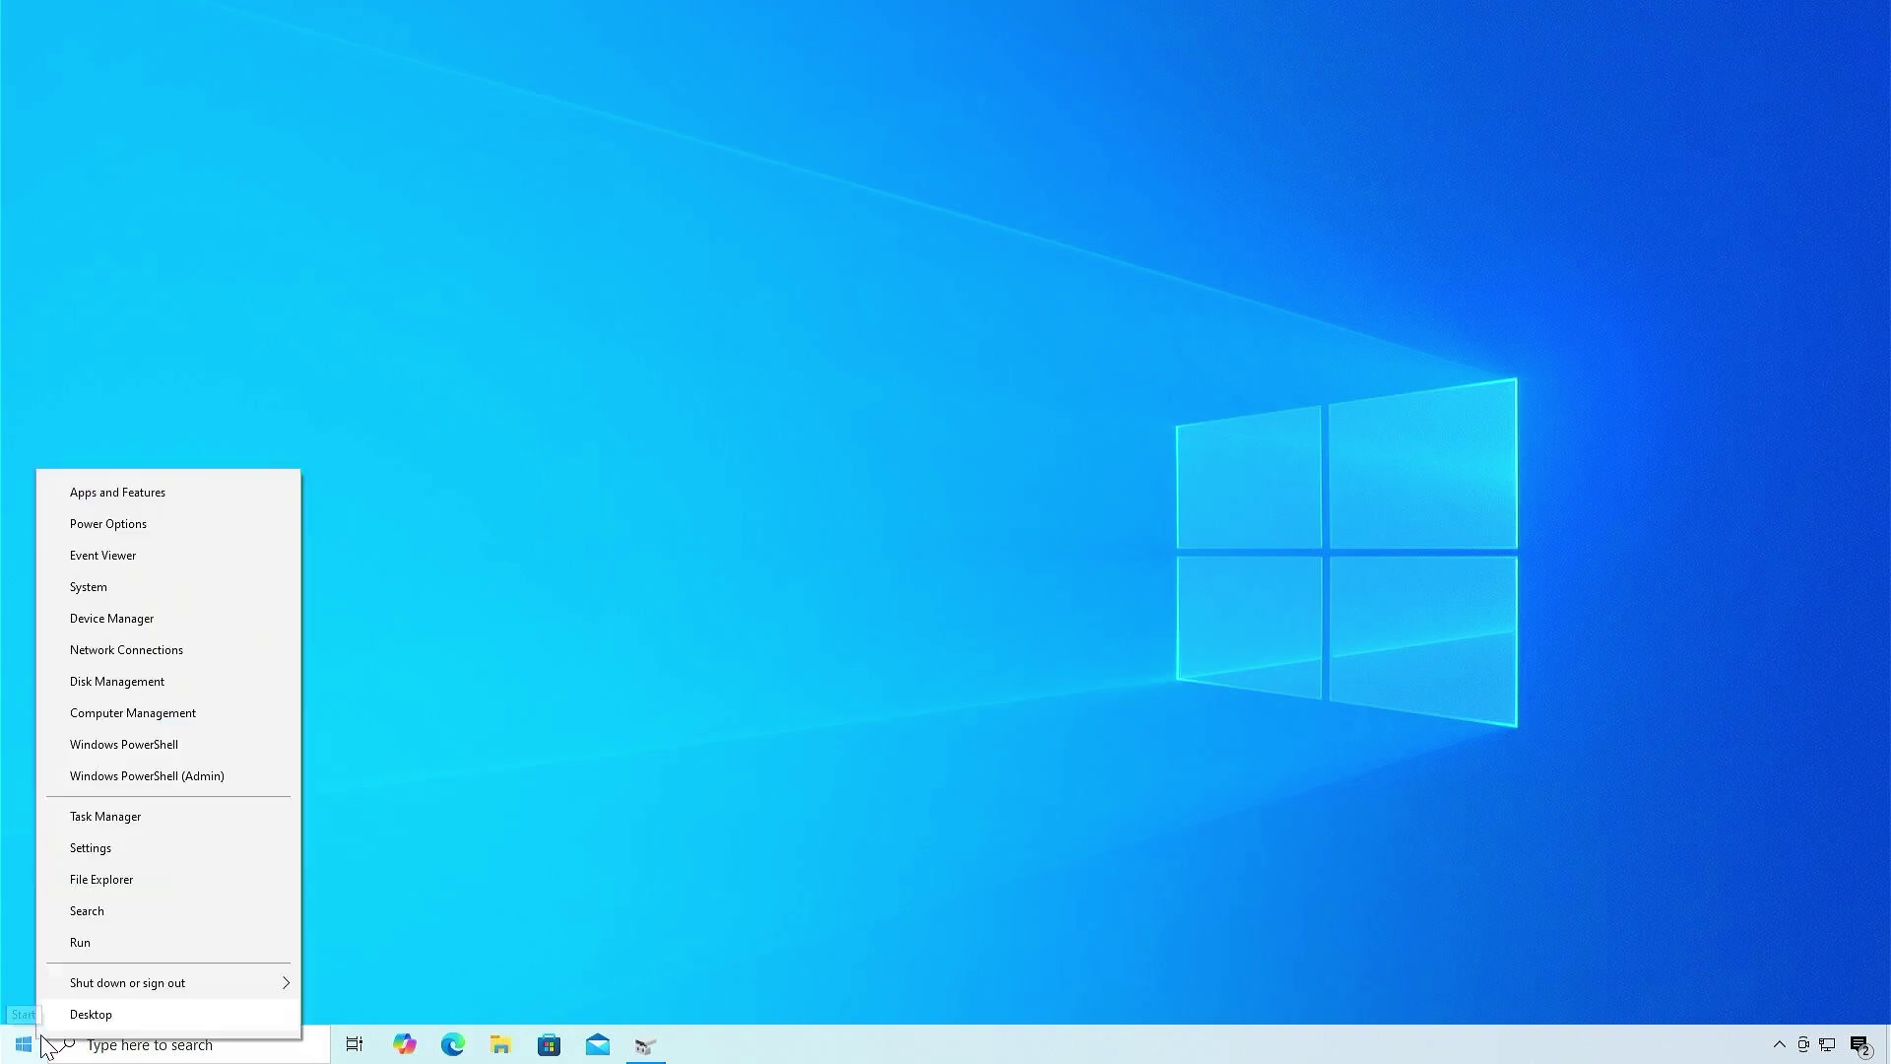
{"action": "left_click", "coordinate": [167, 776]}
{"action": "type", "text": "reagentc"}
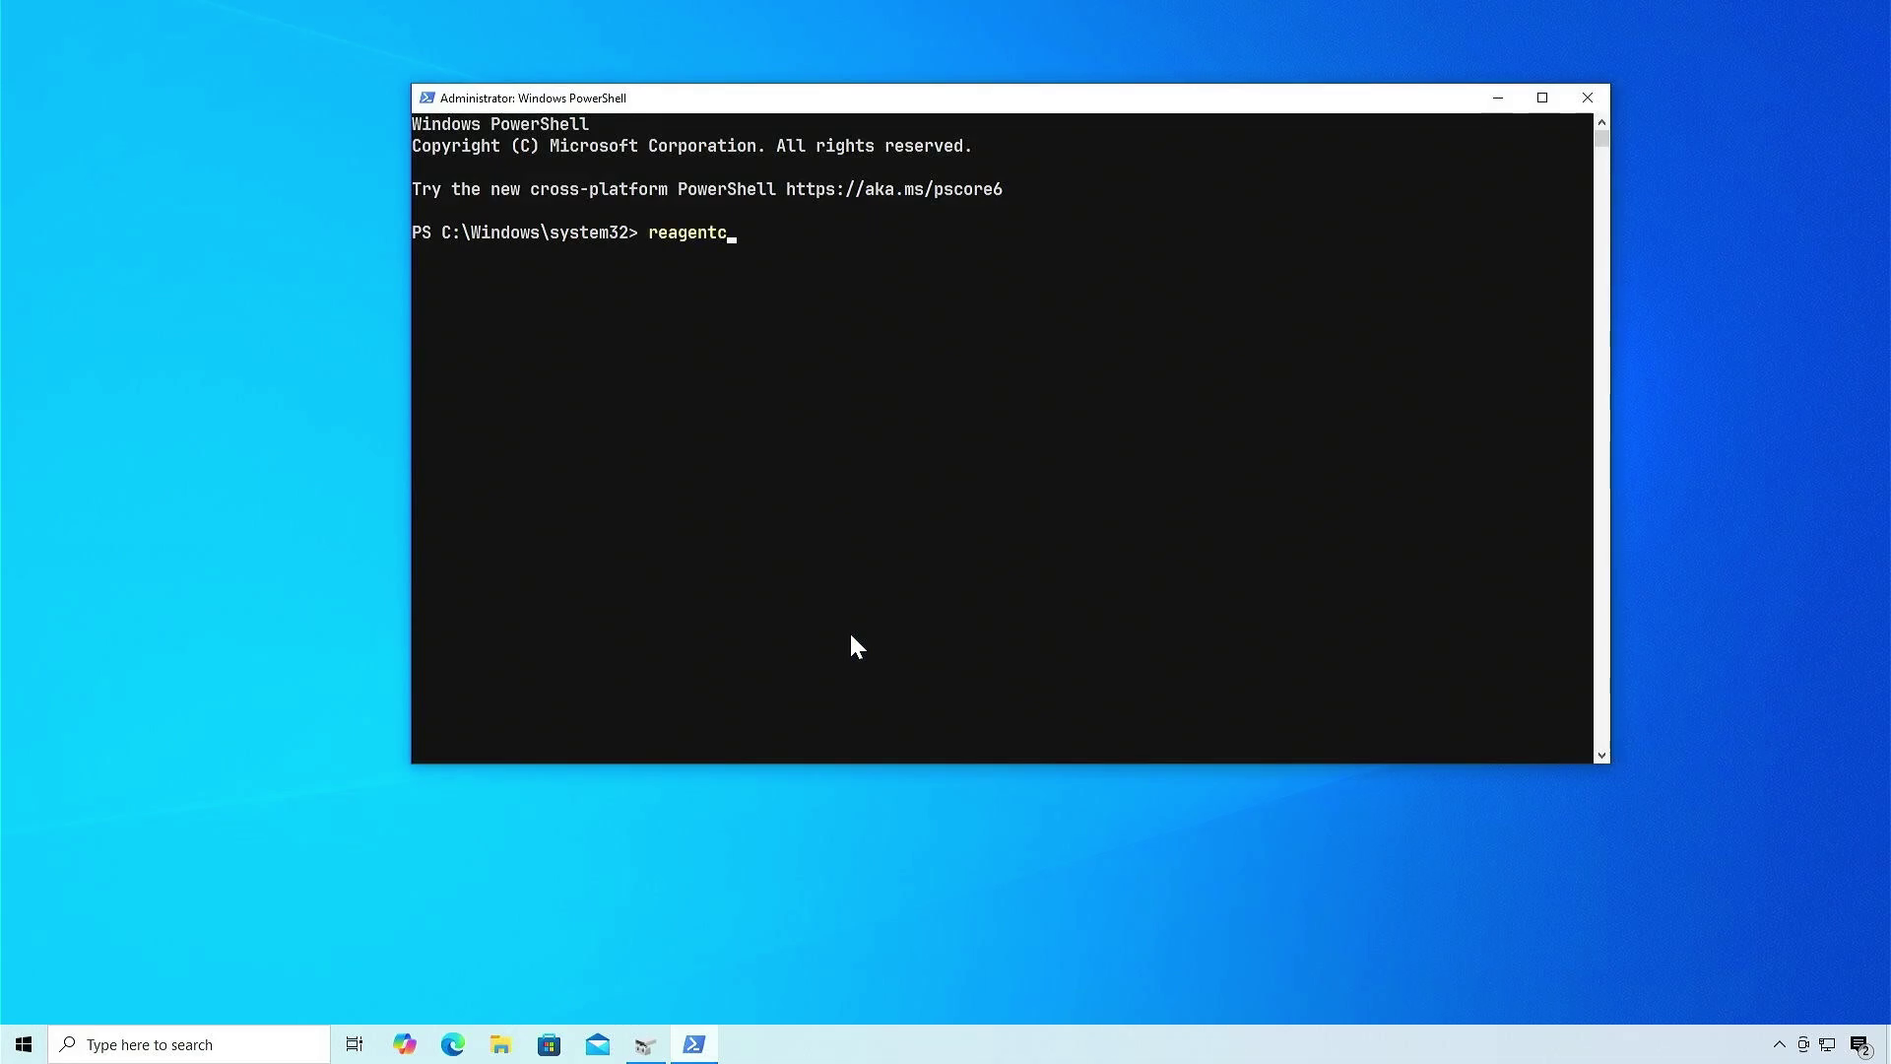
{"action": "type", "text": "/"}
{"action": "type", "text": "info"}
{"action": "key", "text": "Return"}
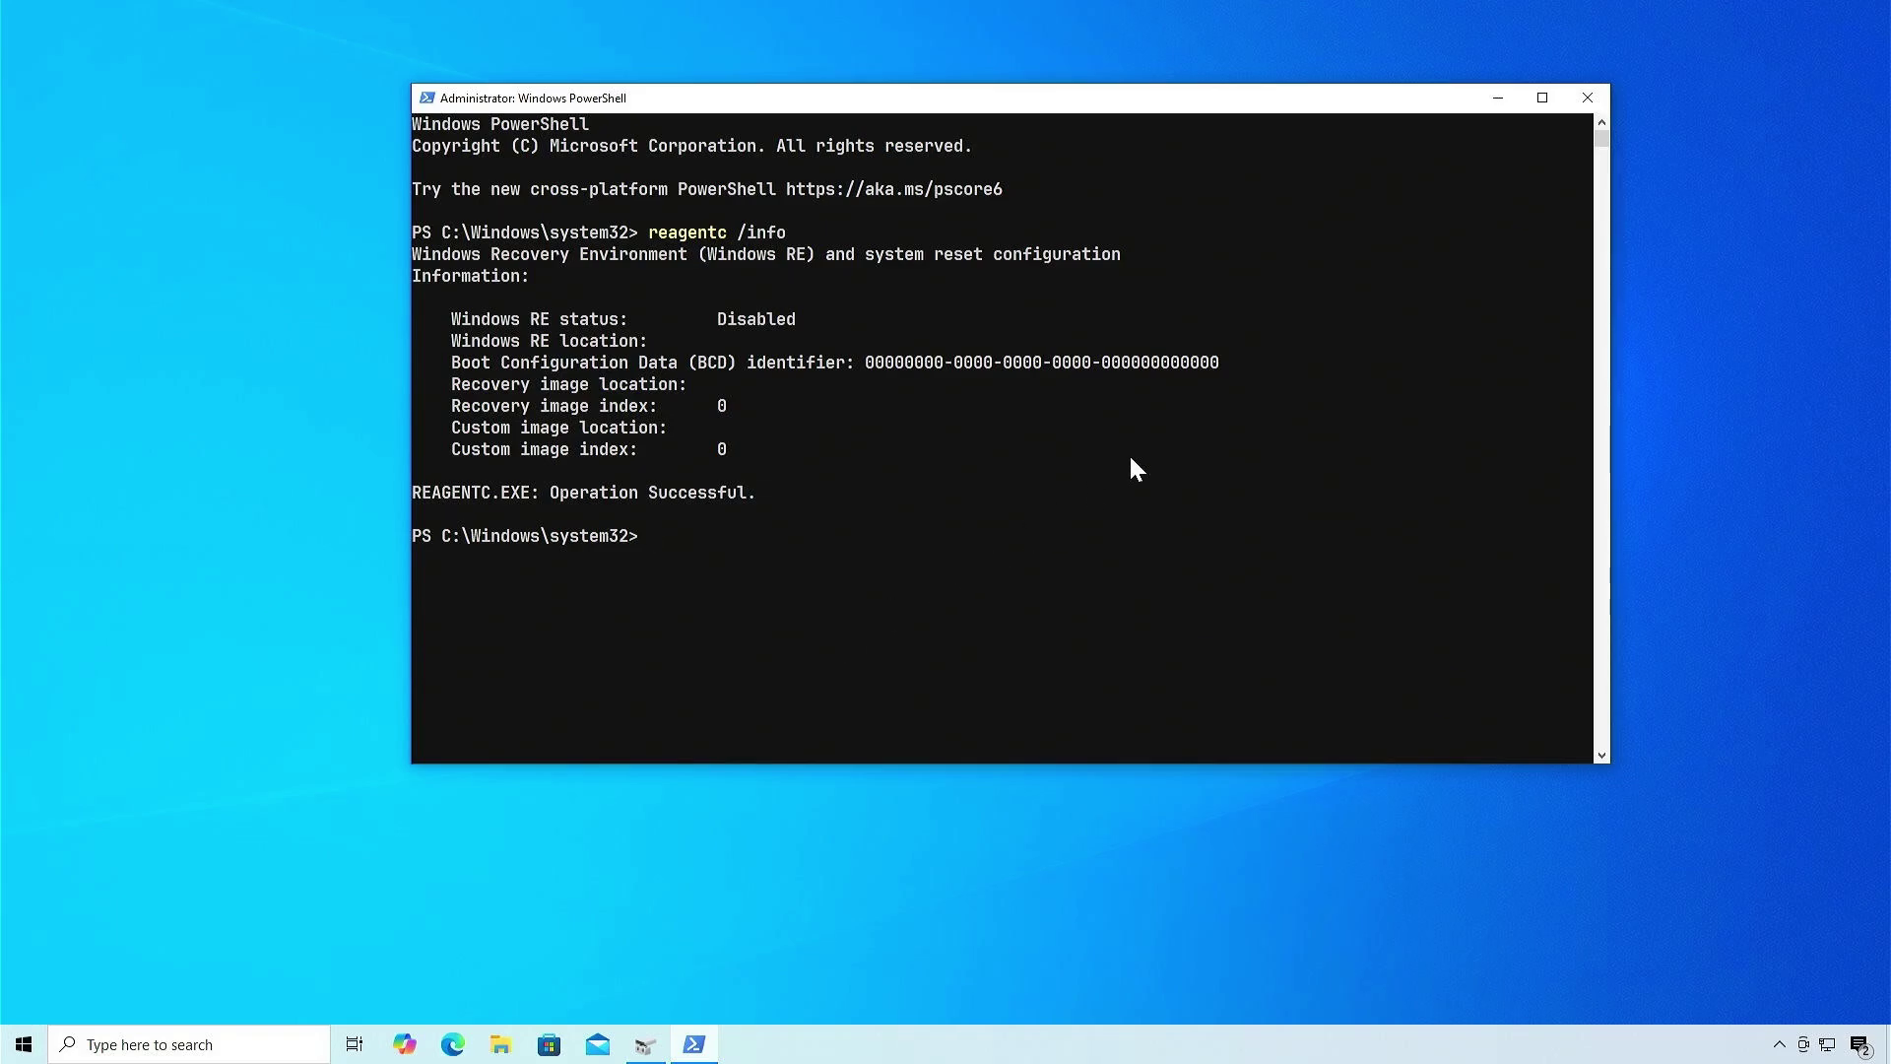
{"action": "left_click", "coordinate": [1498, 97]}
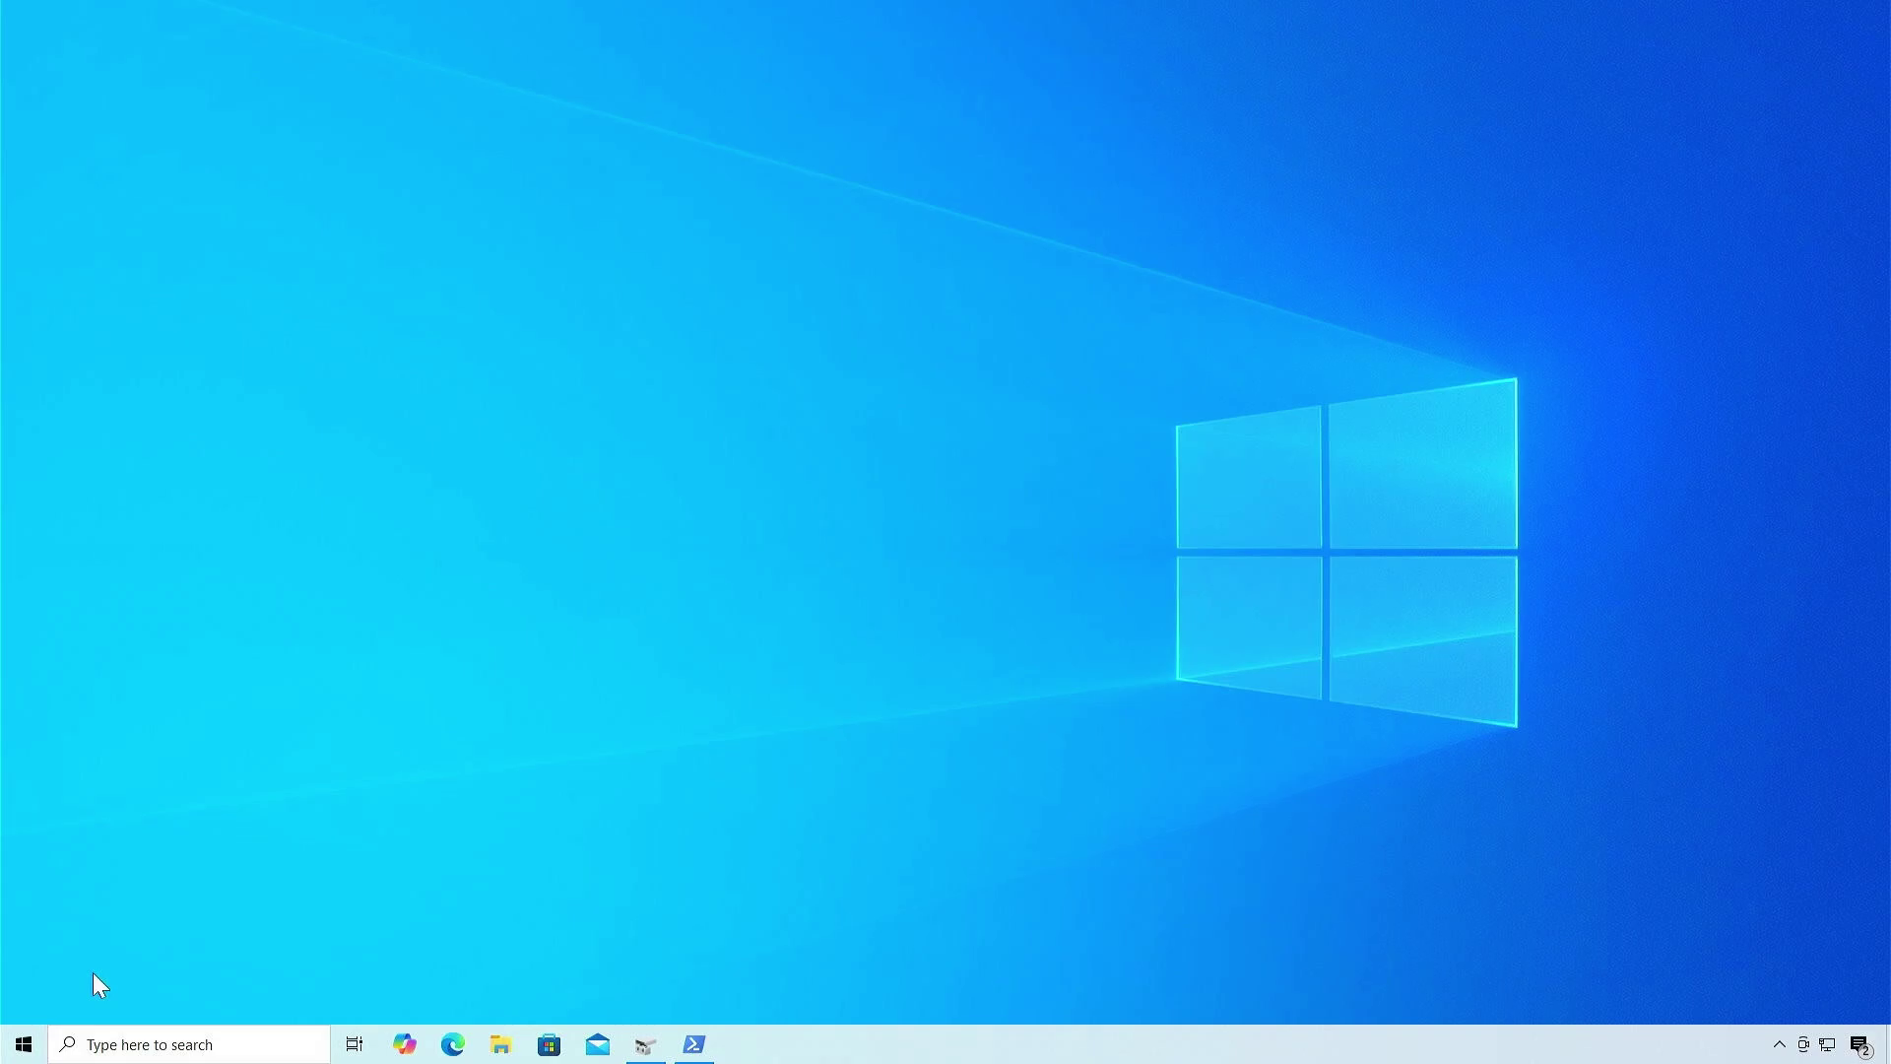
- Restart into Windows RE, view Troubleshoot's Advanced options, then return to the main choices
{"action": "left_click", "coordinate": [27, 1046]}
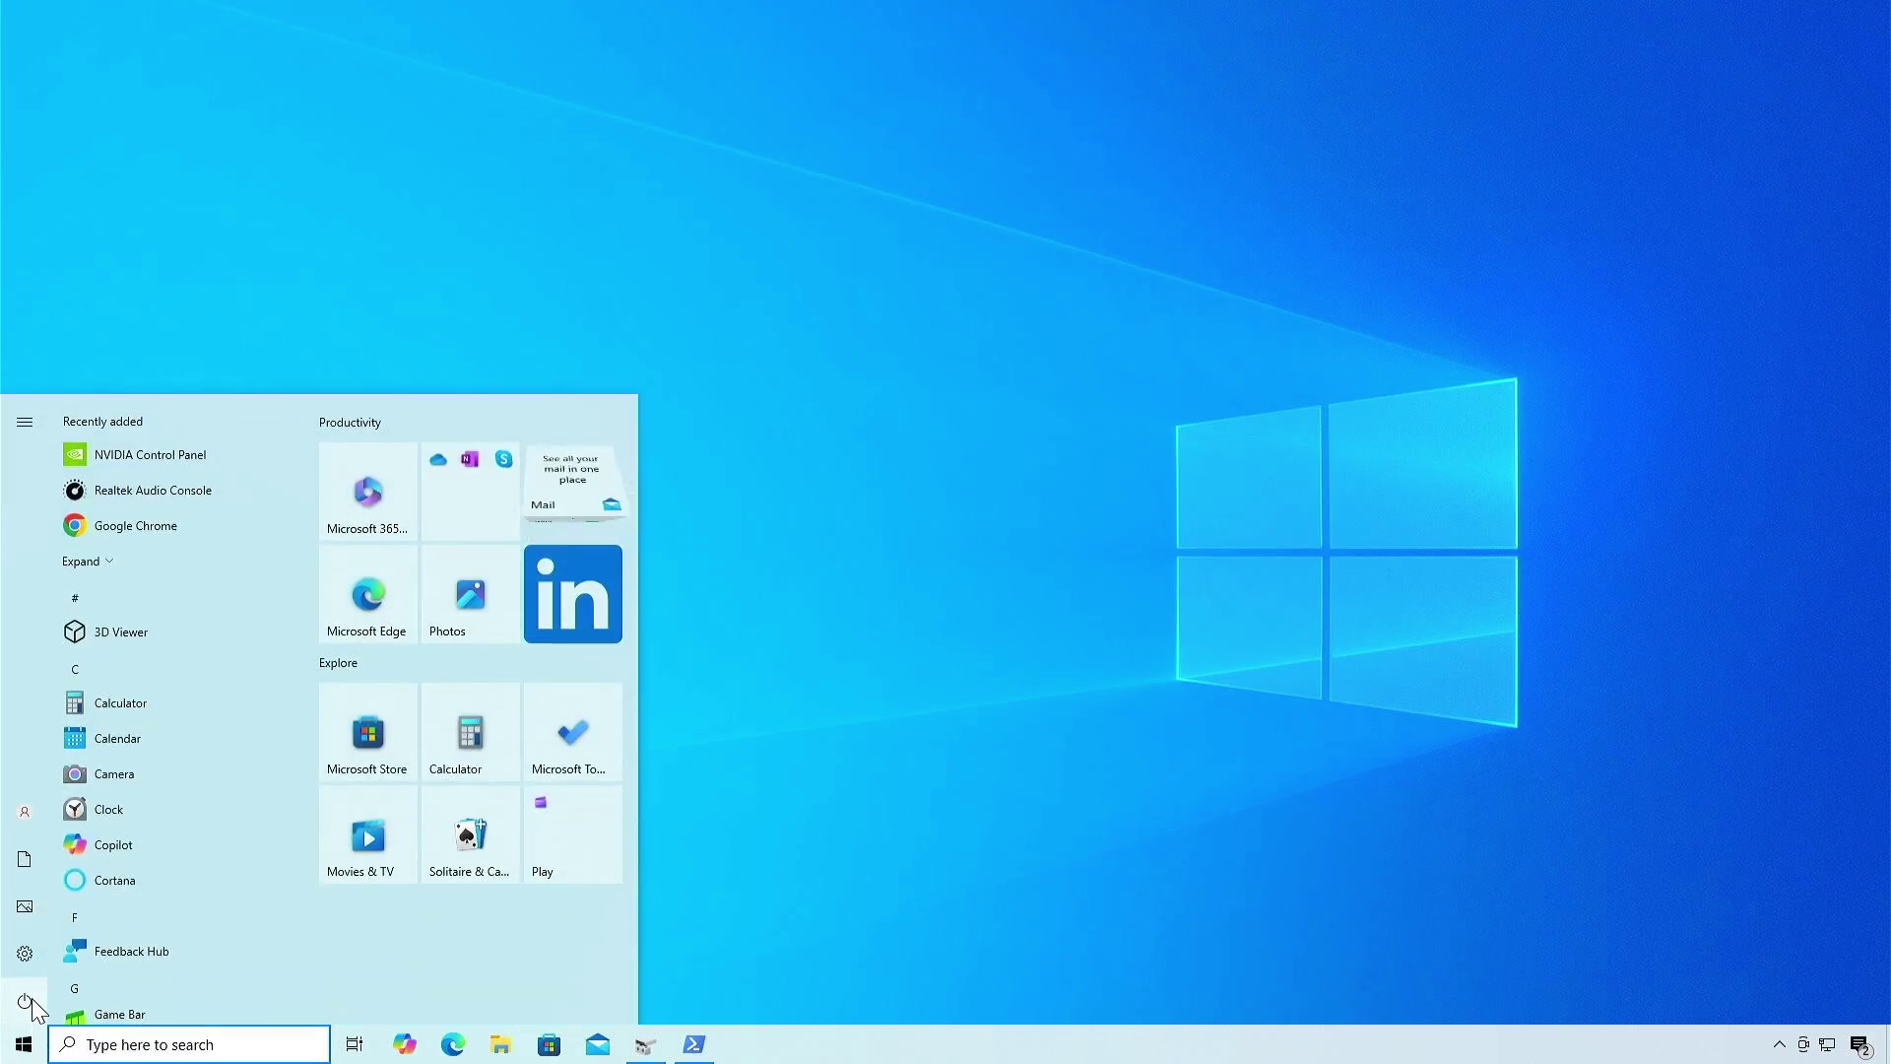
{"action": "left_click", "coordinate": [32, 1010]}
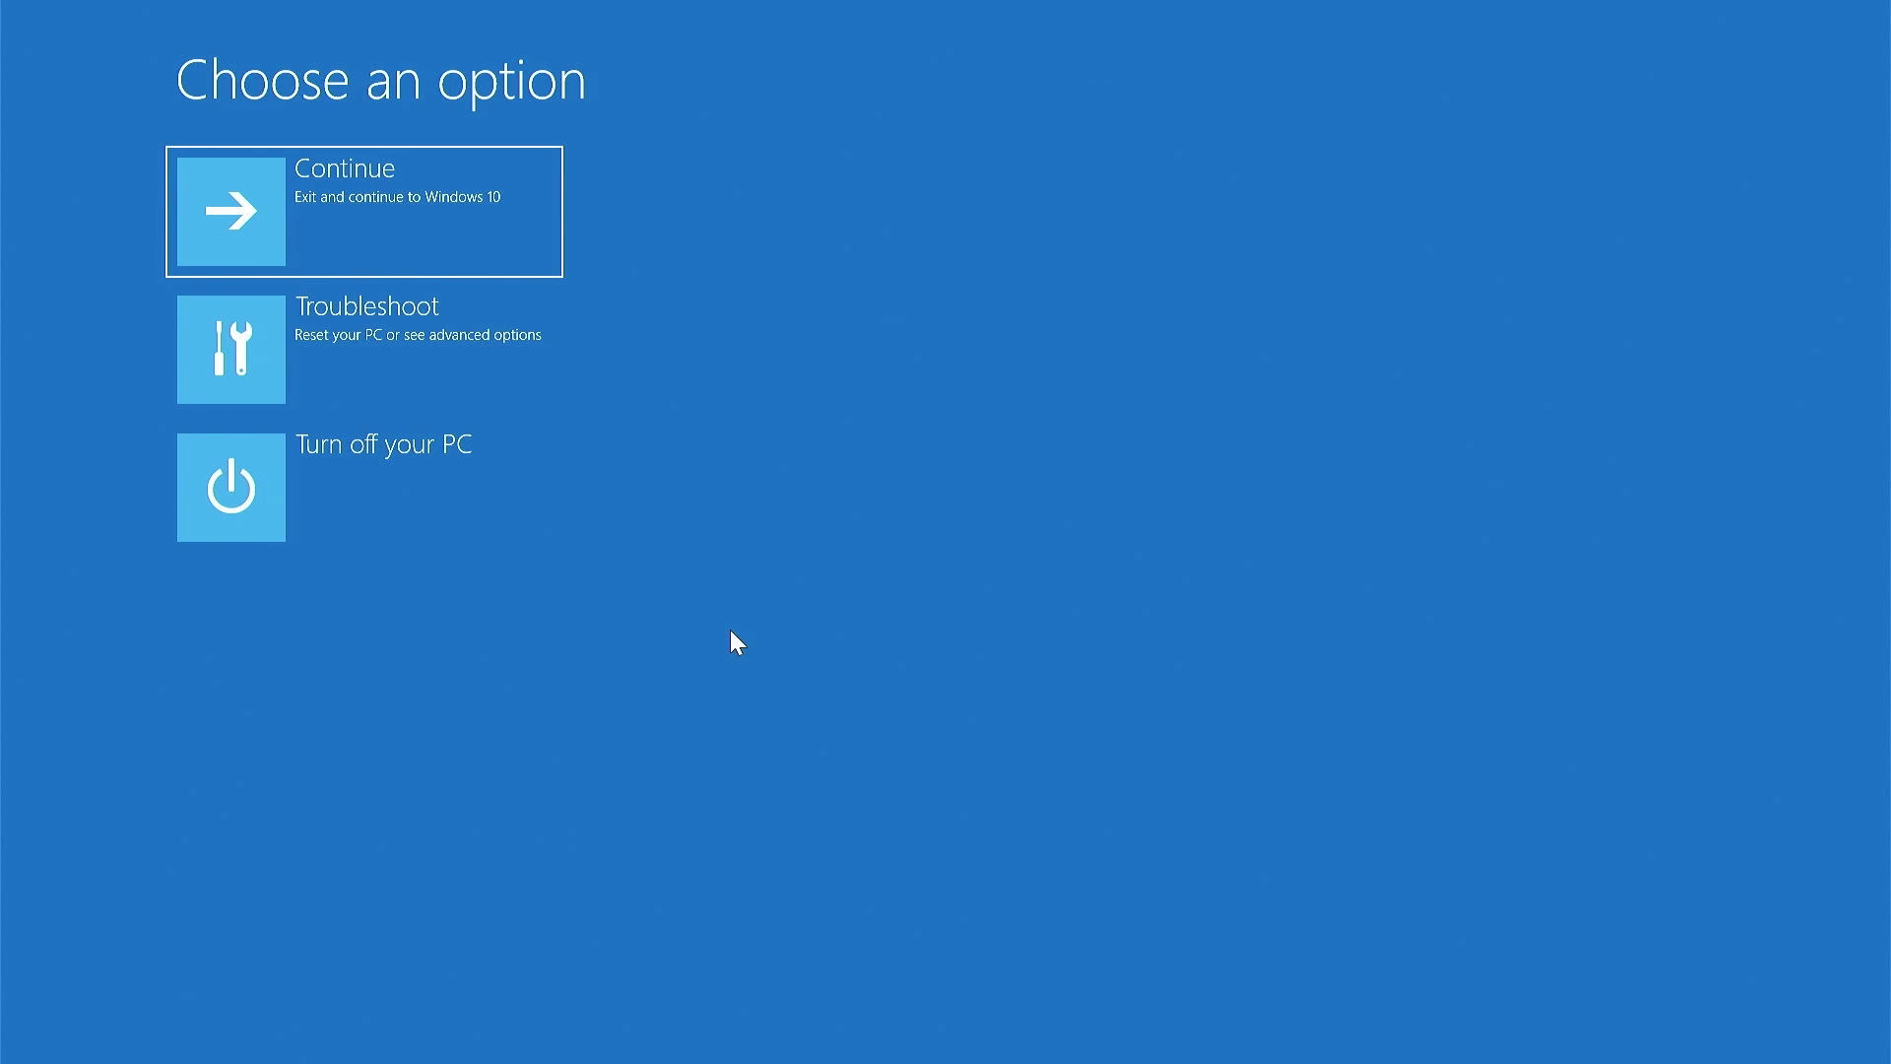
{"action": "left_click", "coordinate": [519, 380]}
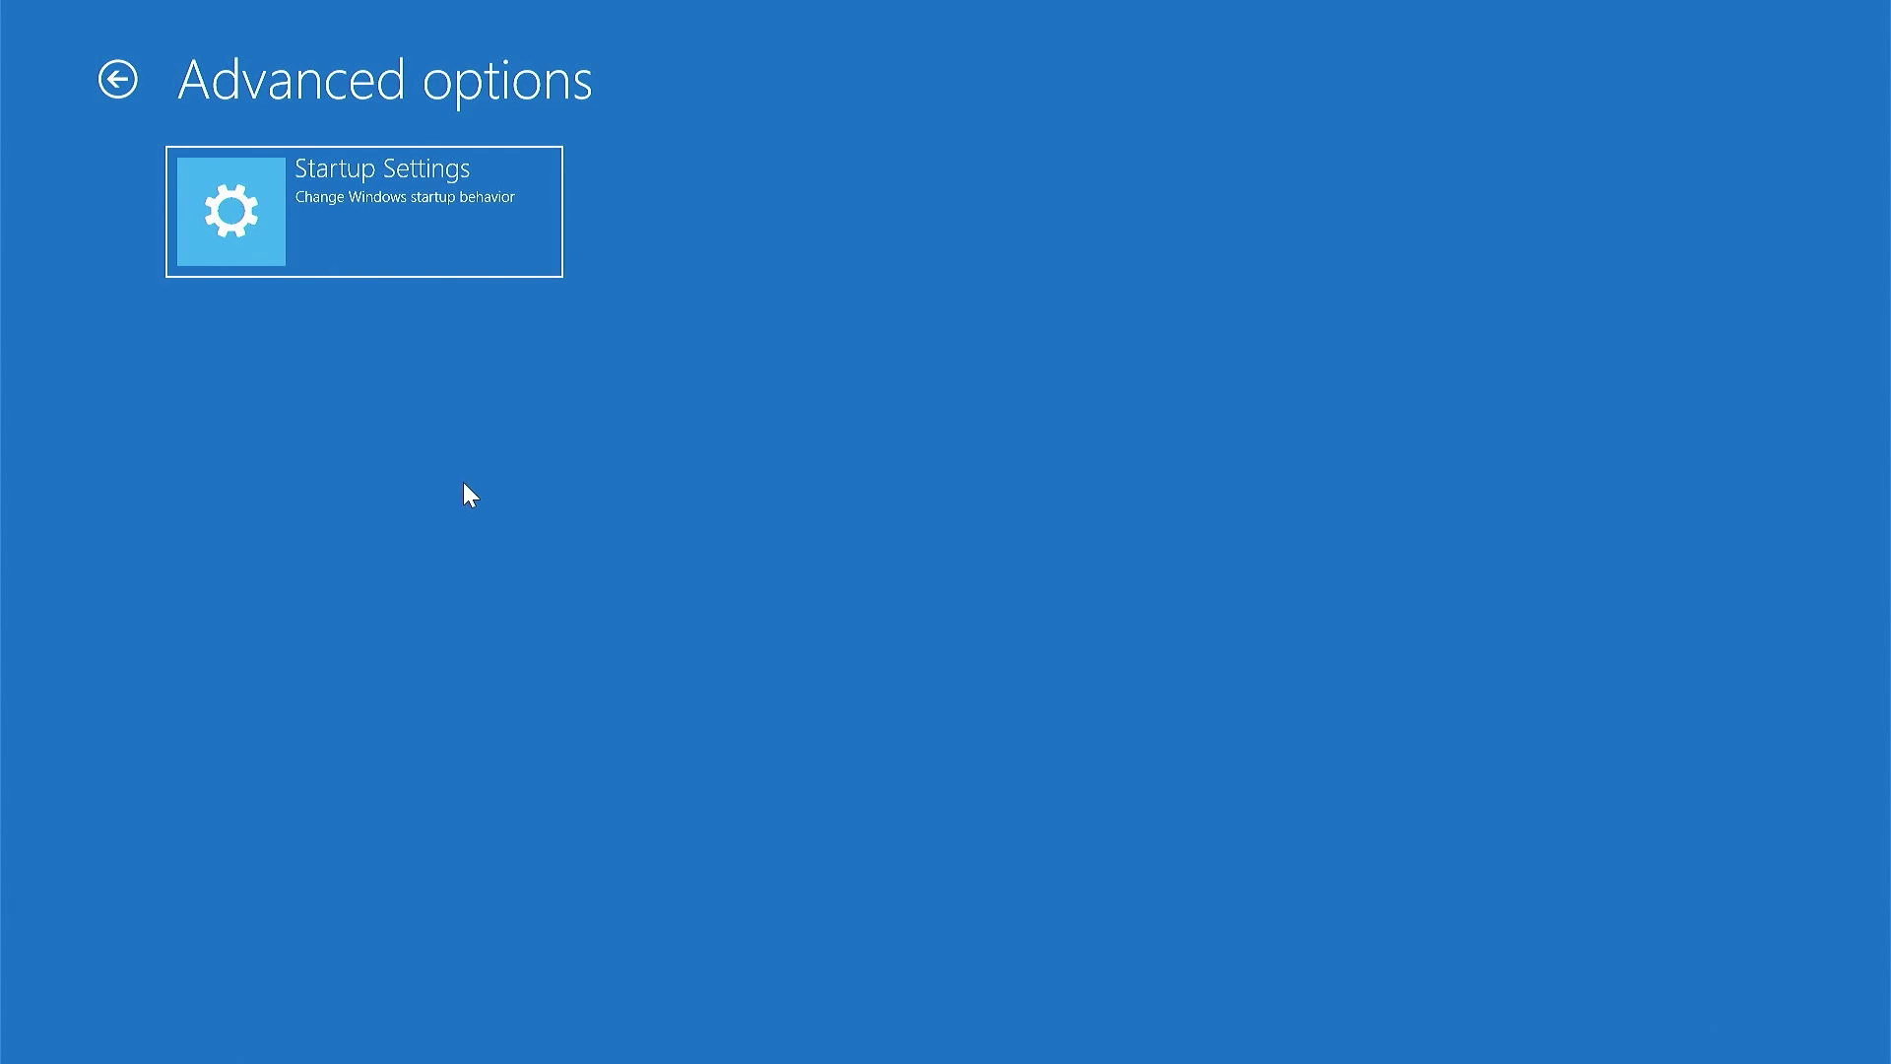
{"action": "left_click", "coordinate": [129, 85]}
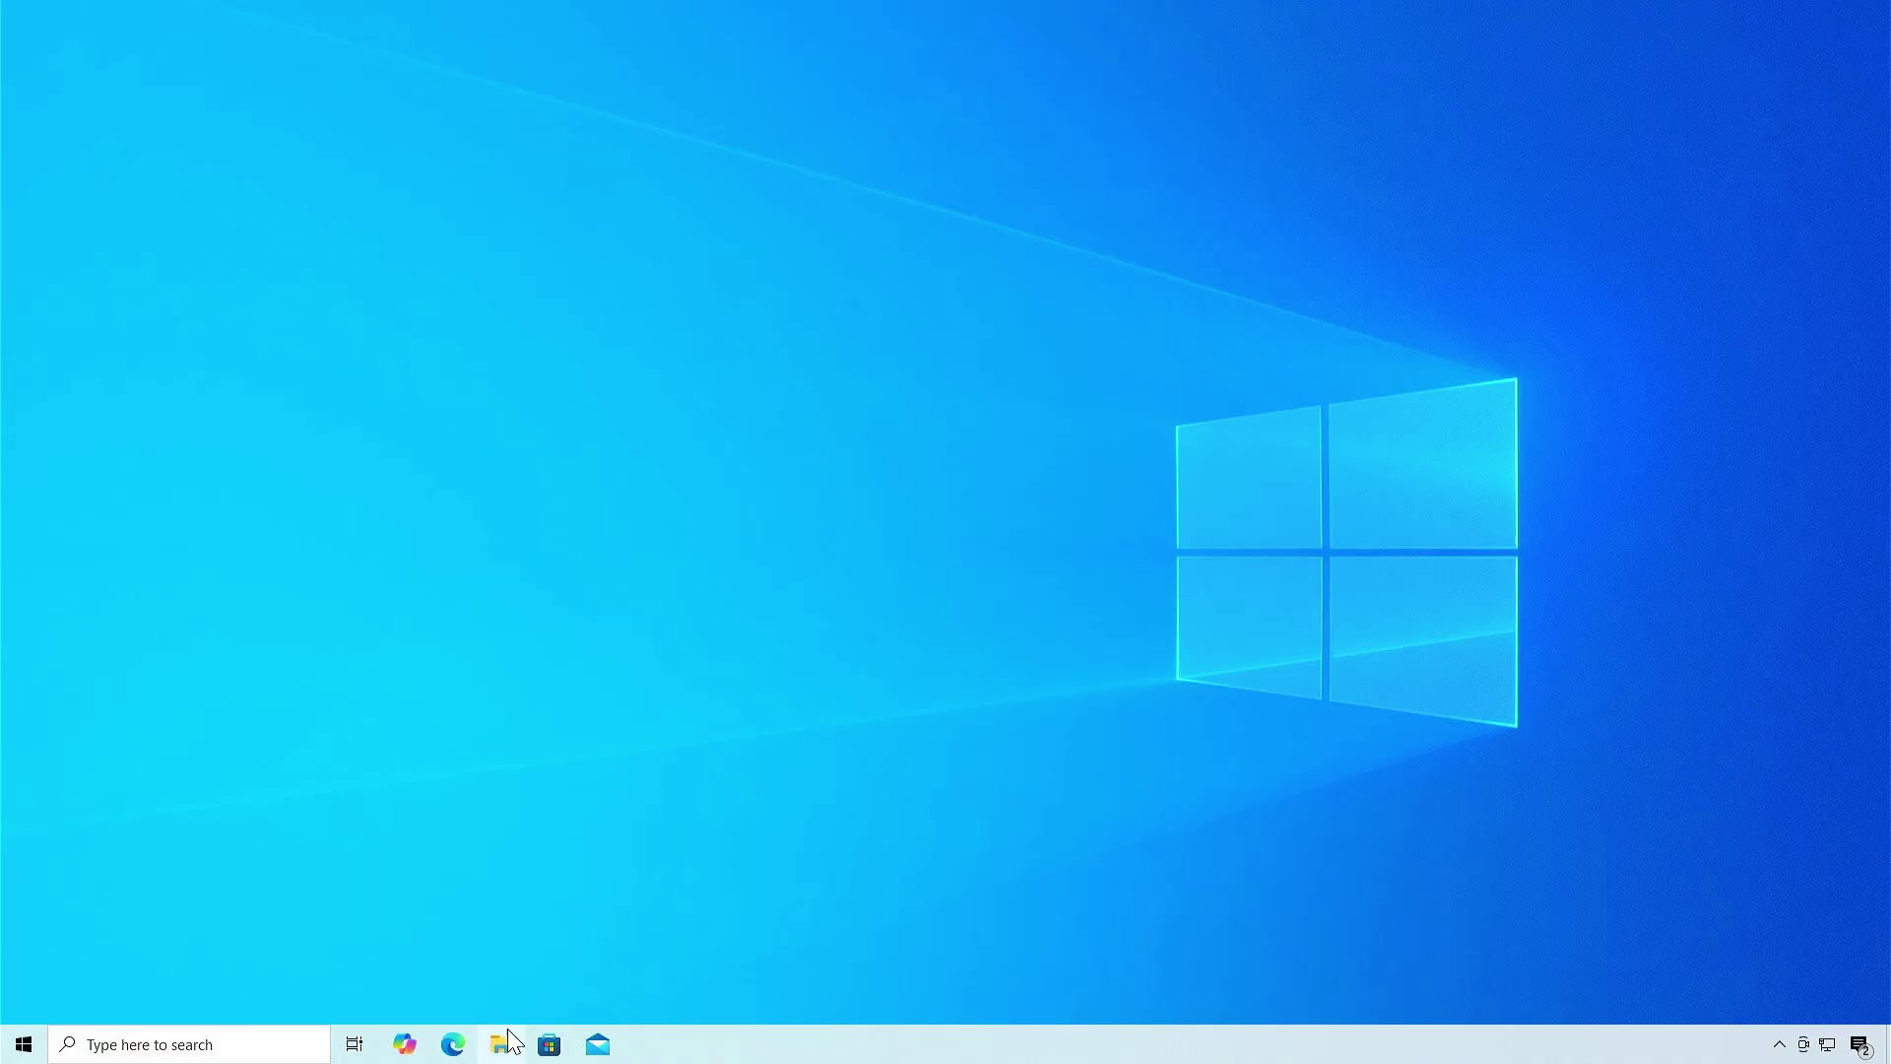
- Browse from OS (C:) through Windows and System32 to the Recovery folder containing ReAgent
{"action": "left_click", "coordinate": [501, 1045]}
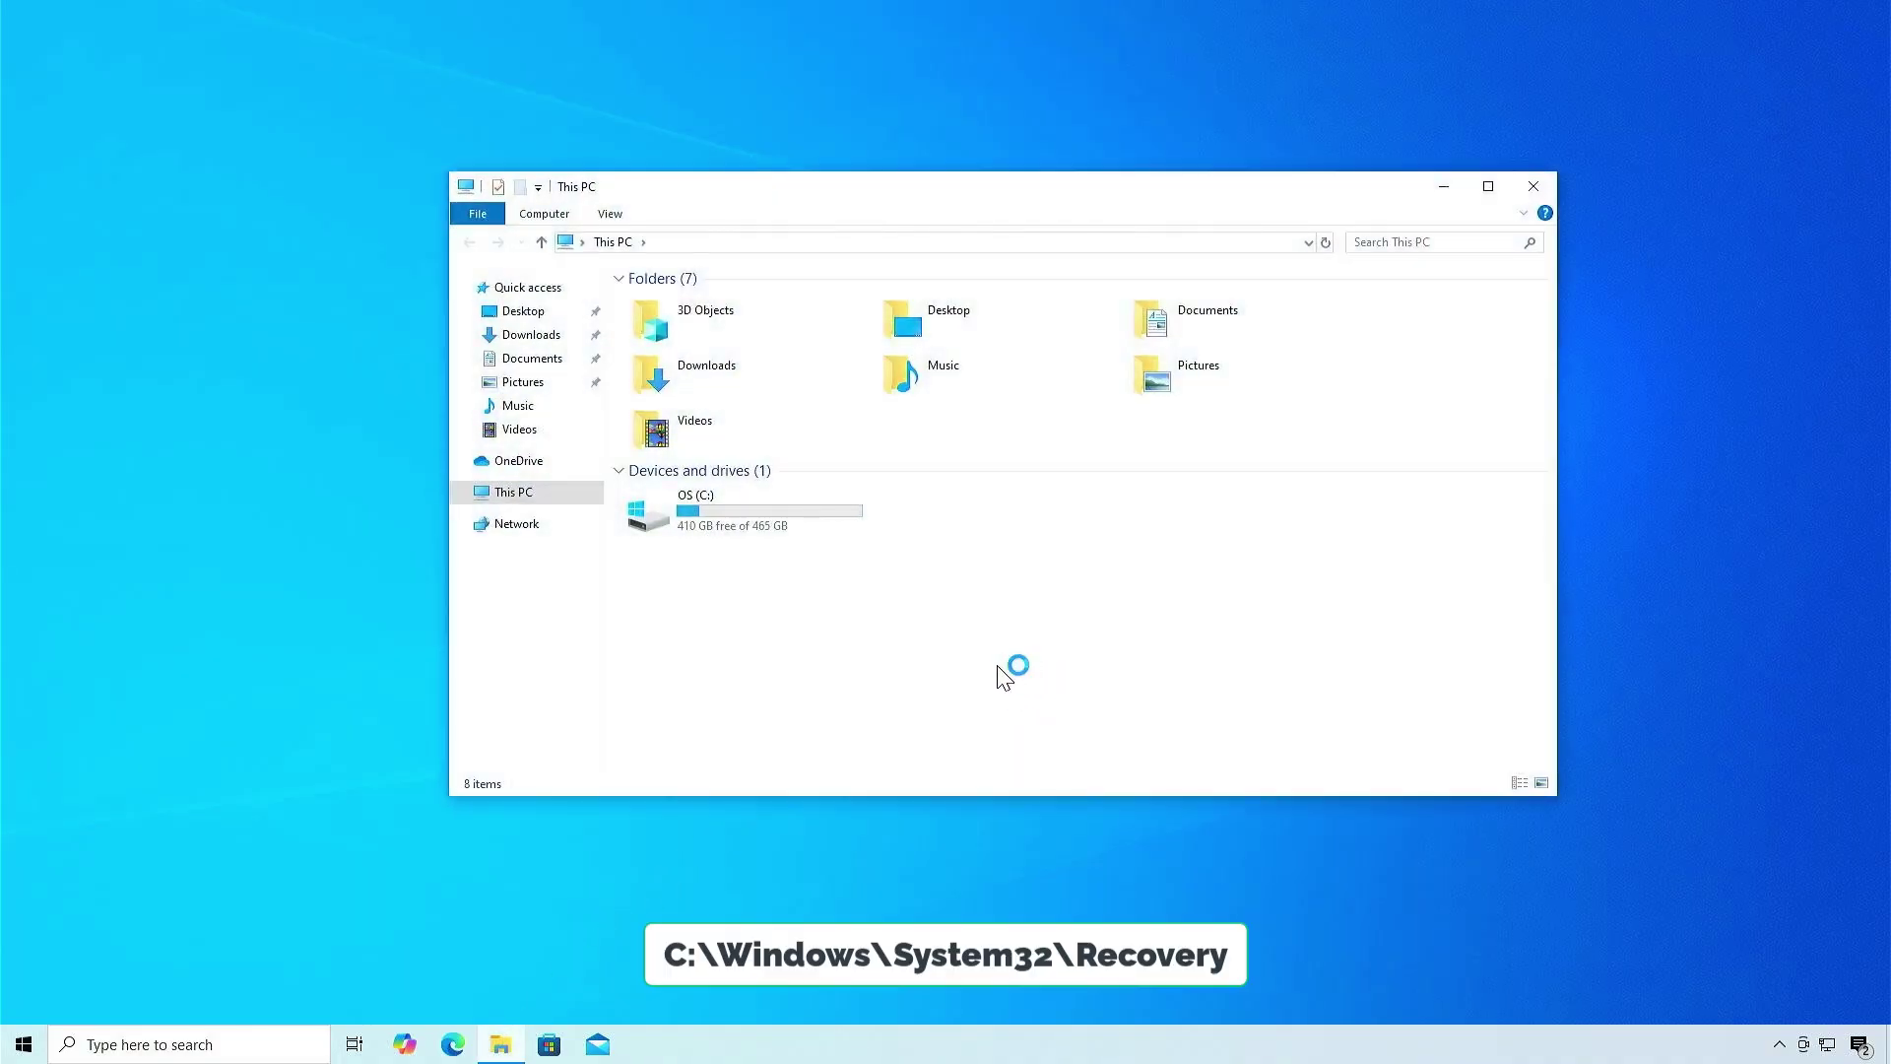
{"action": "double_click", "coordinate": [829, 535]}
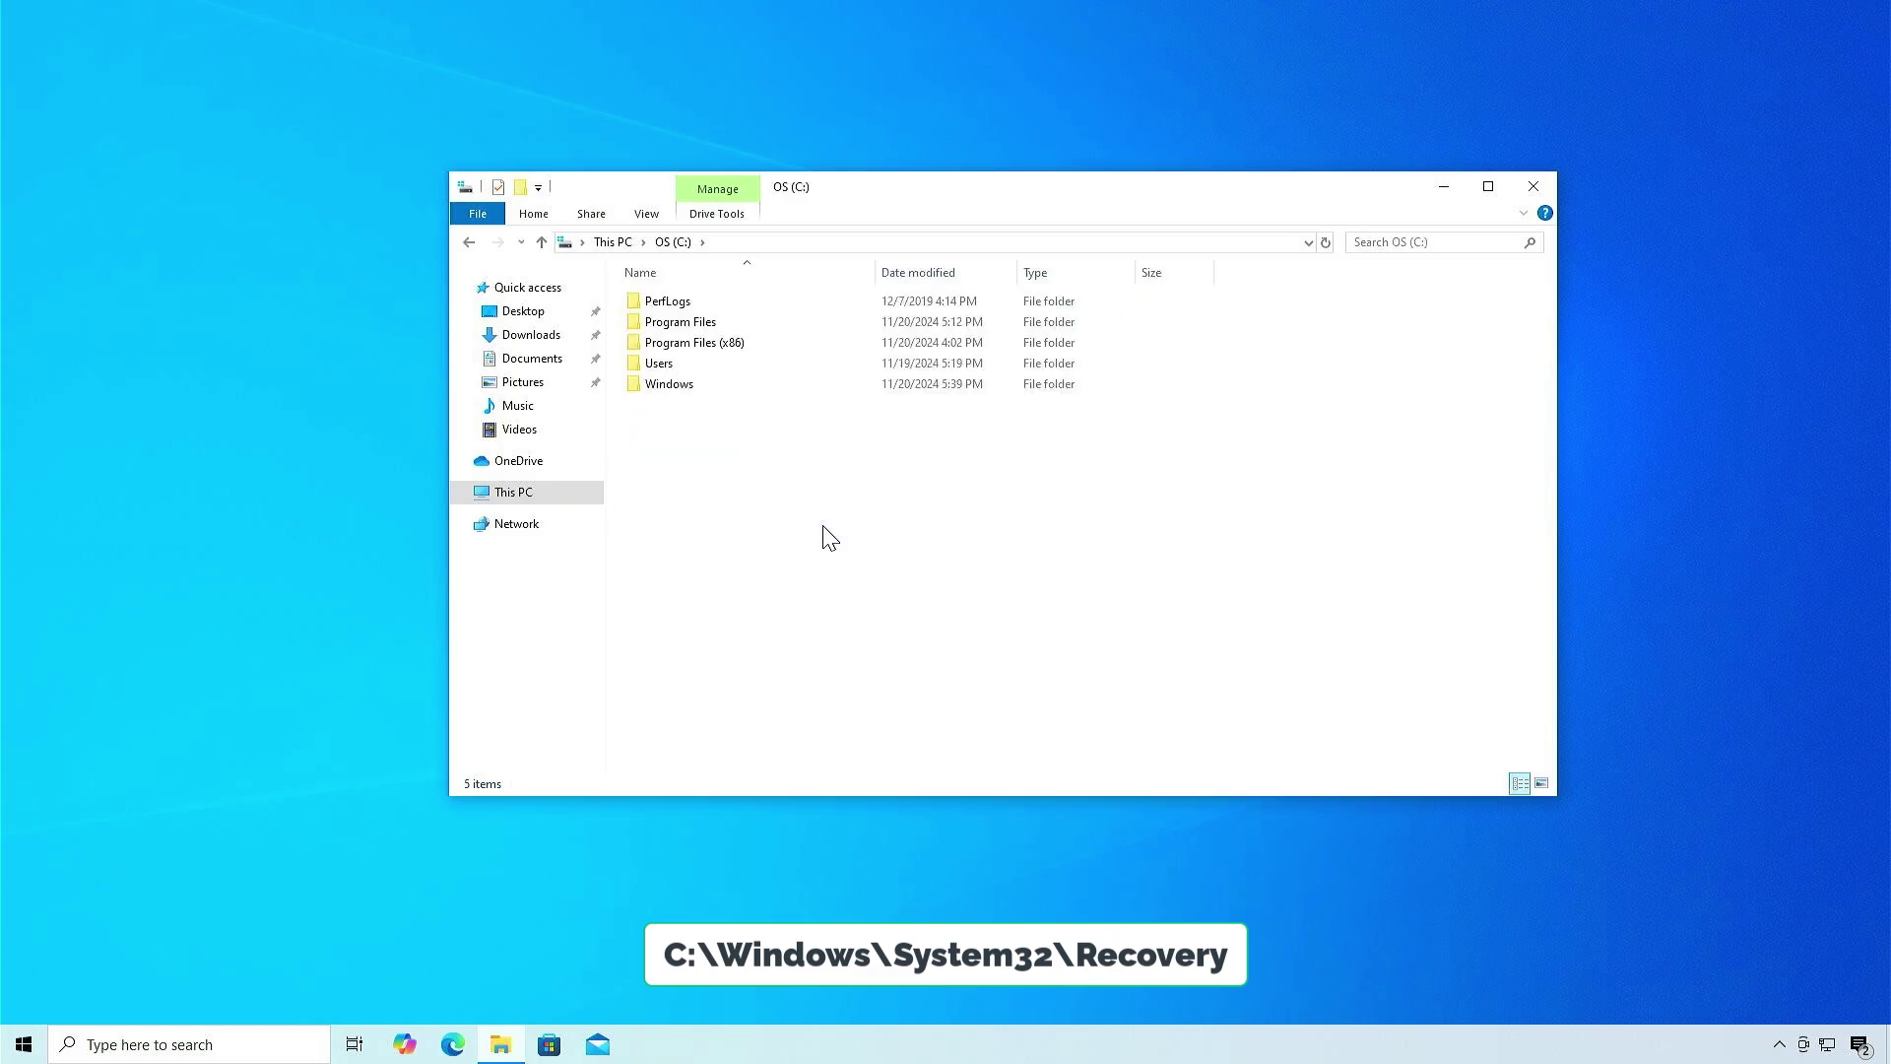
{"action": "left_click", "coordinate": [735, 393]}
{"action": "double_click", "coordinate": [735, 394]}
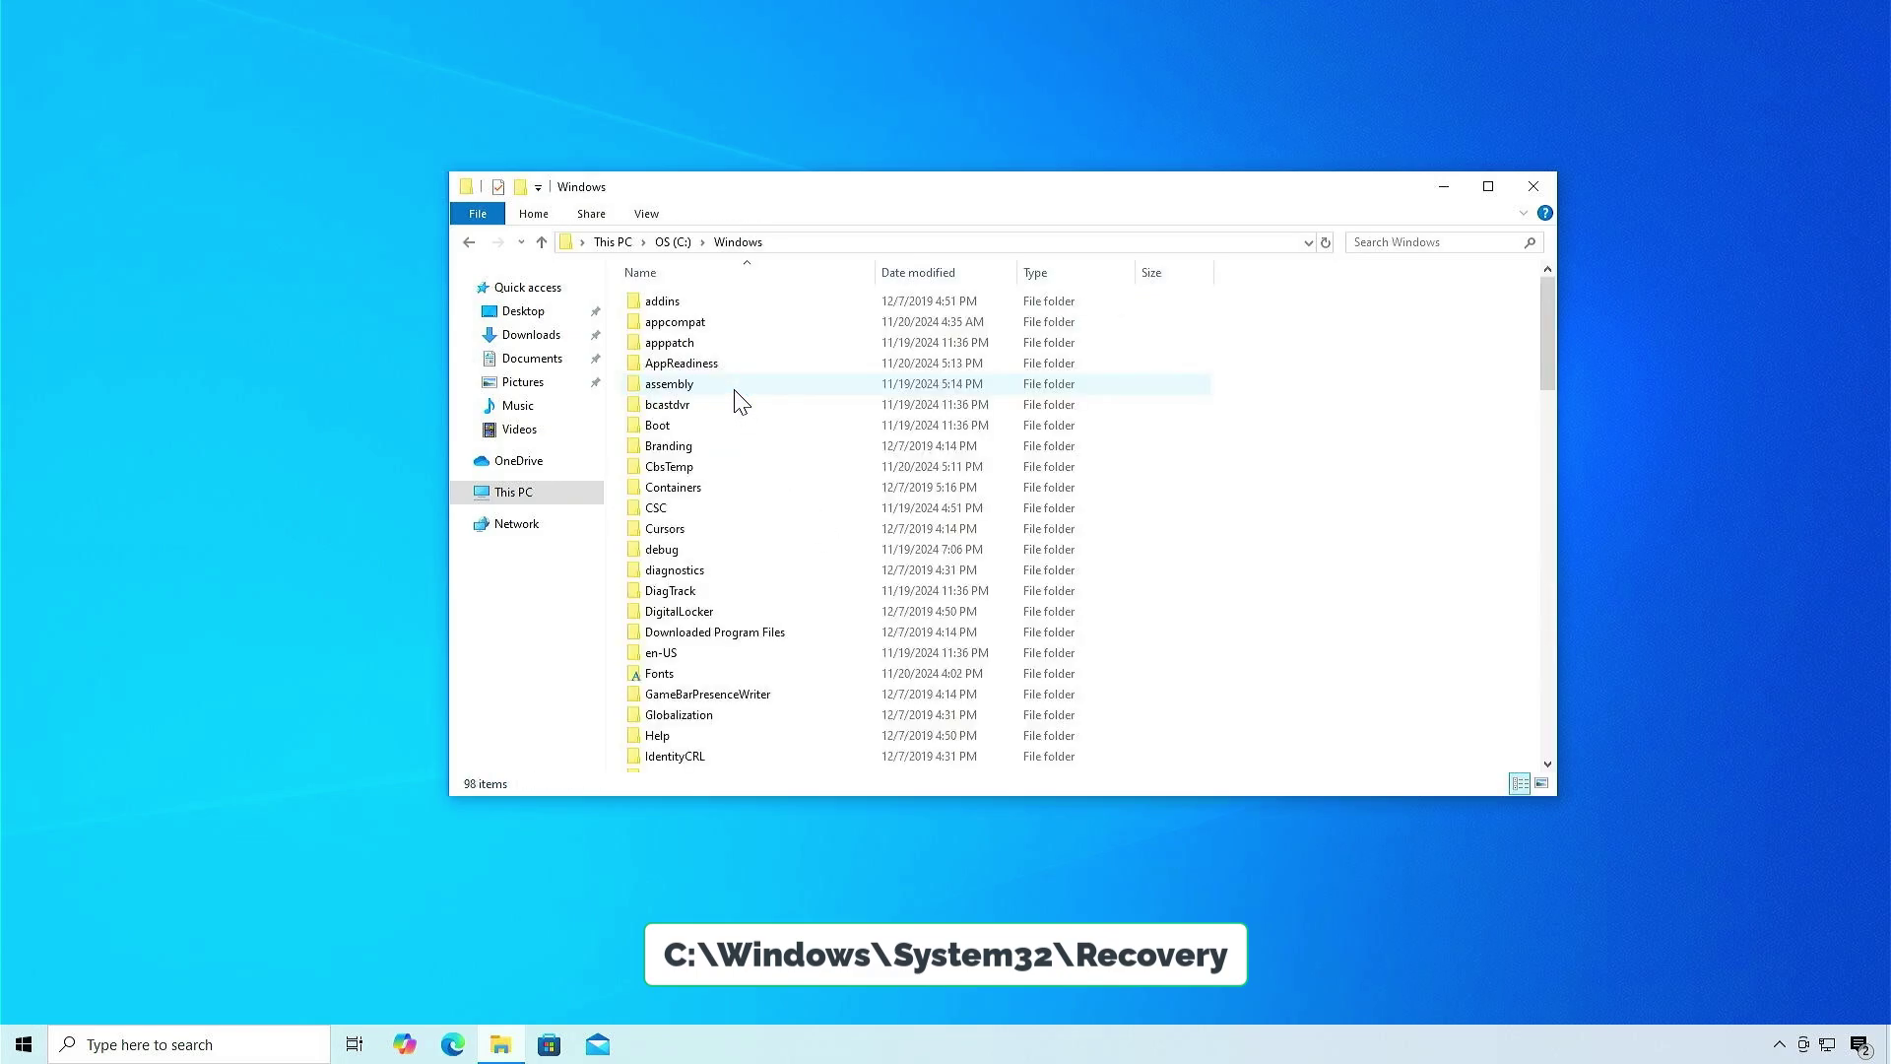
{"action": "key", "text": "s"}
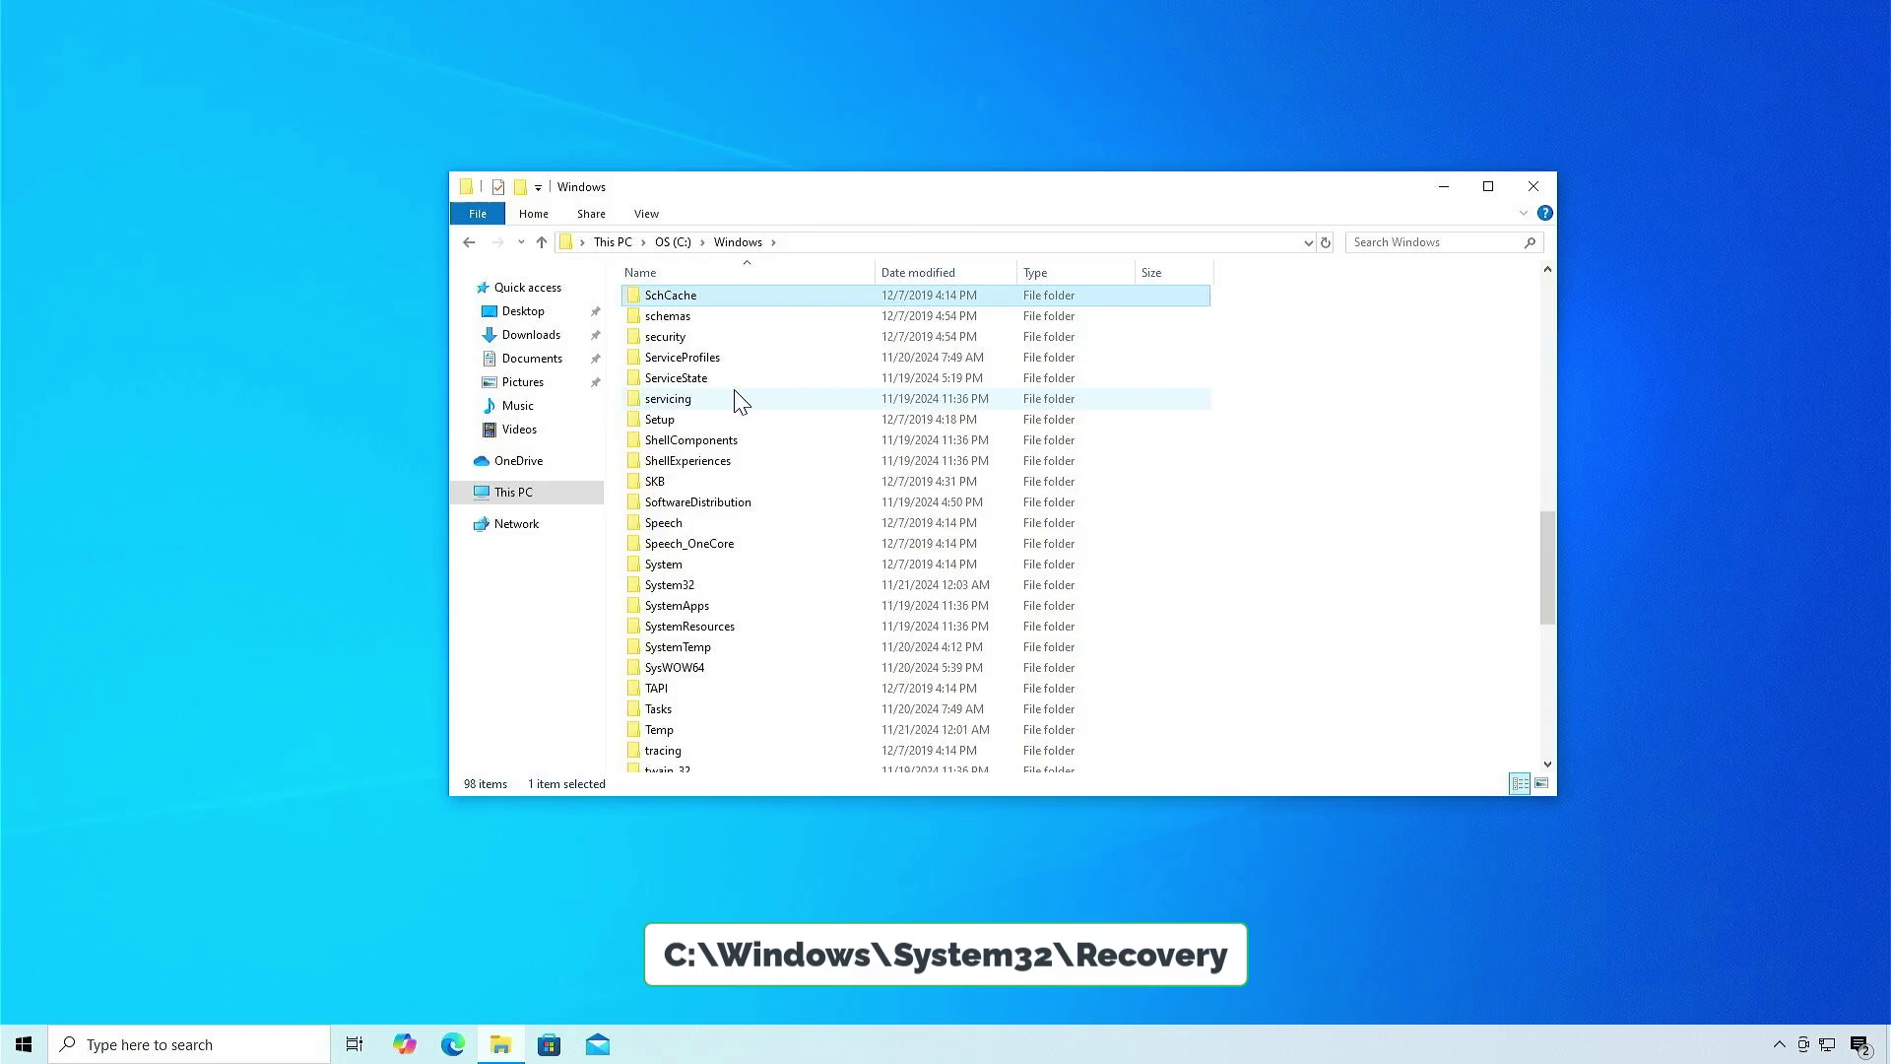
{"action": "double_click", "coordinate": [705, 586]}
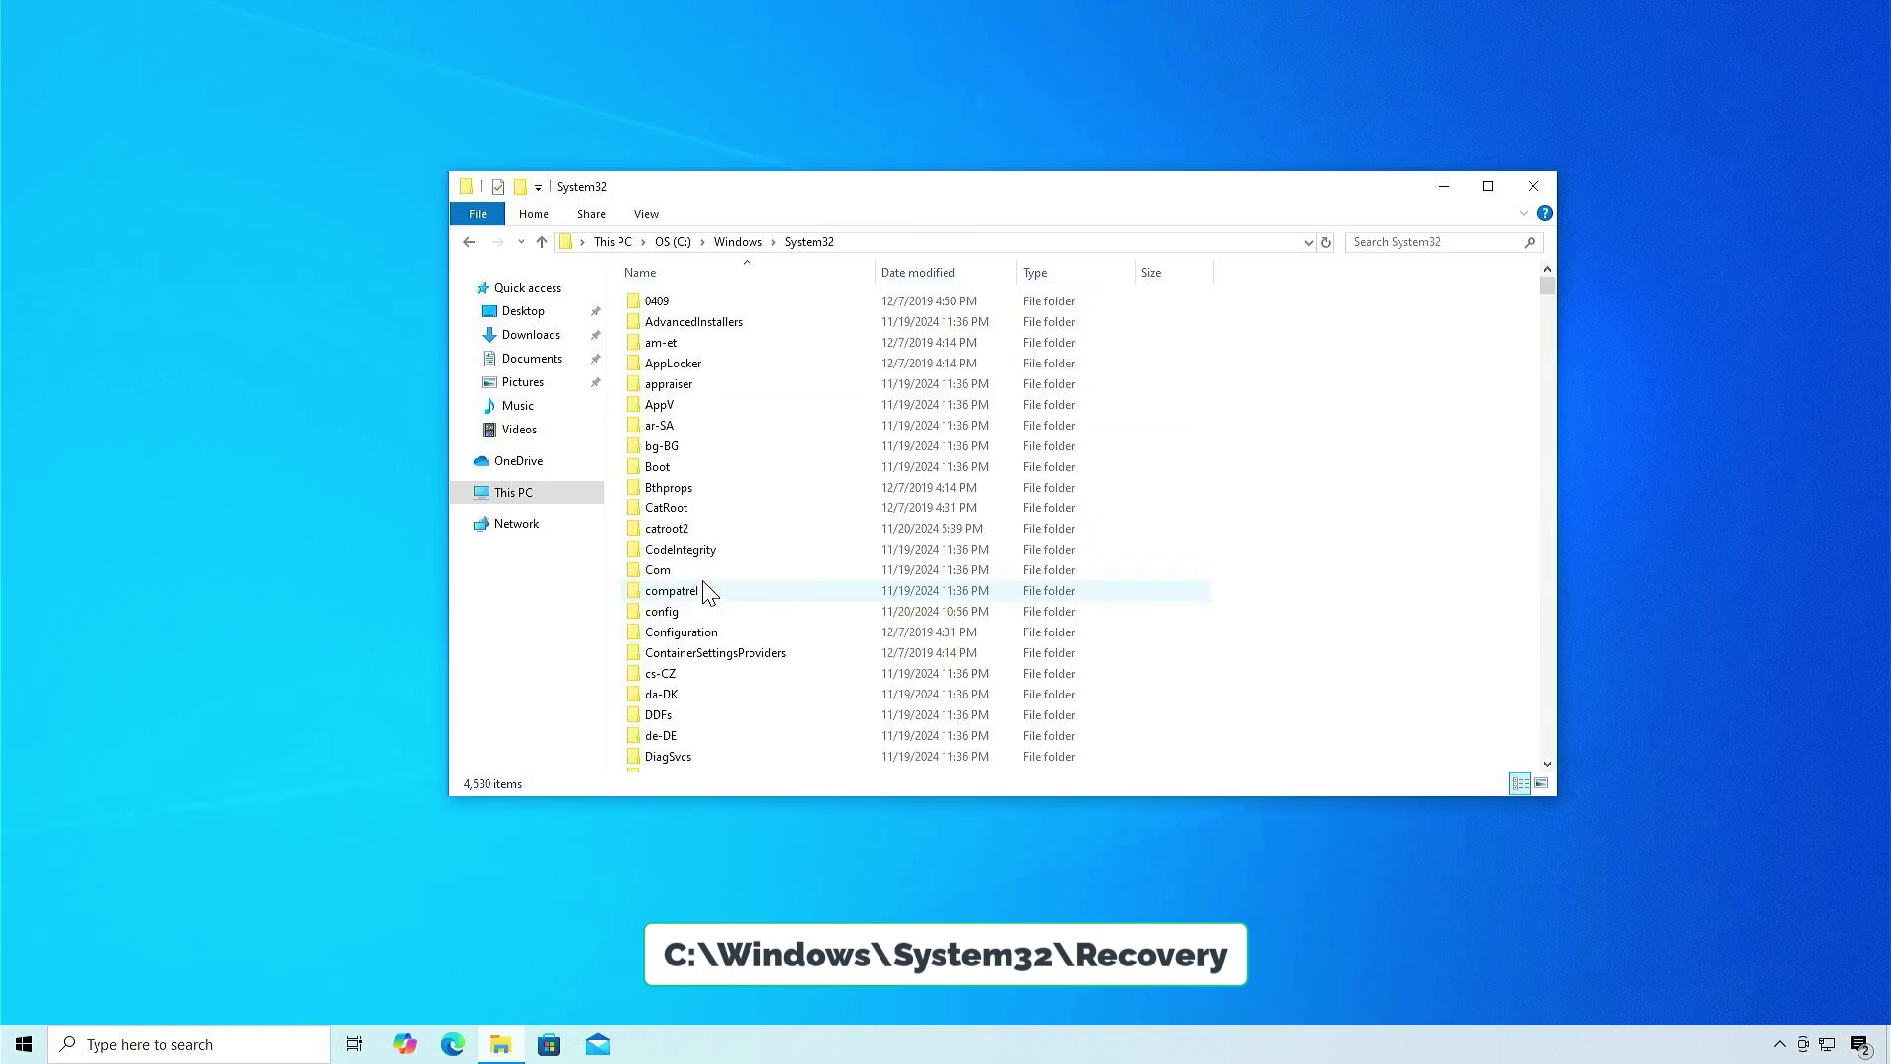
{"action": "key", "text": "r"}
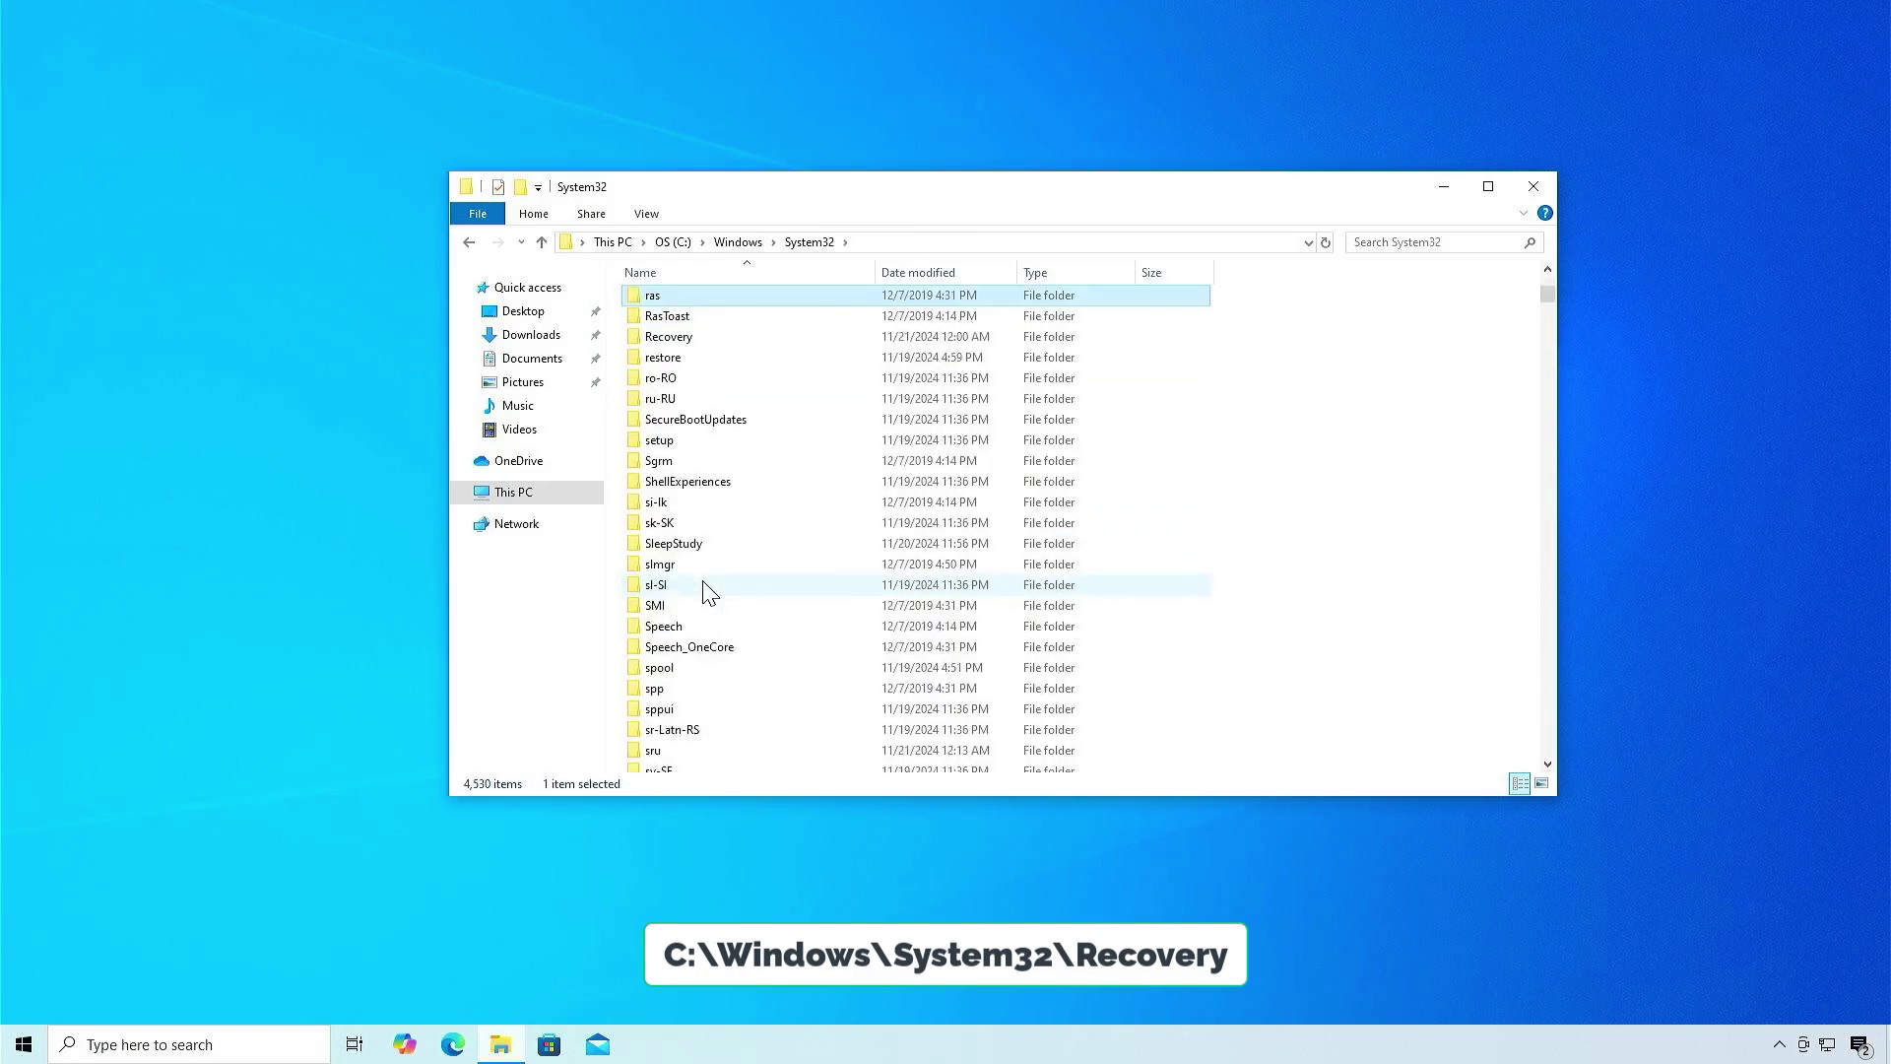
{"action": "double_click", "coordinate": [704, 338]}
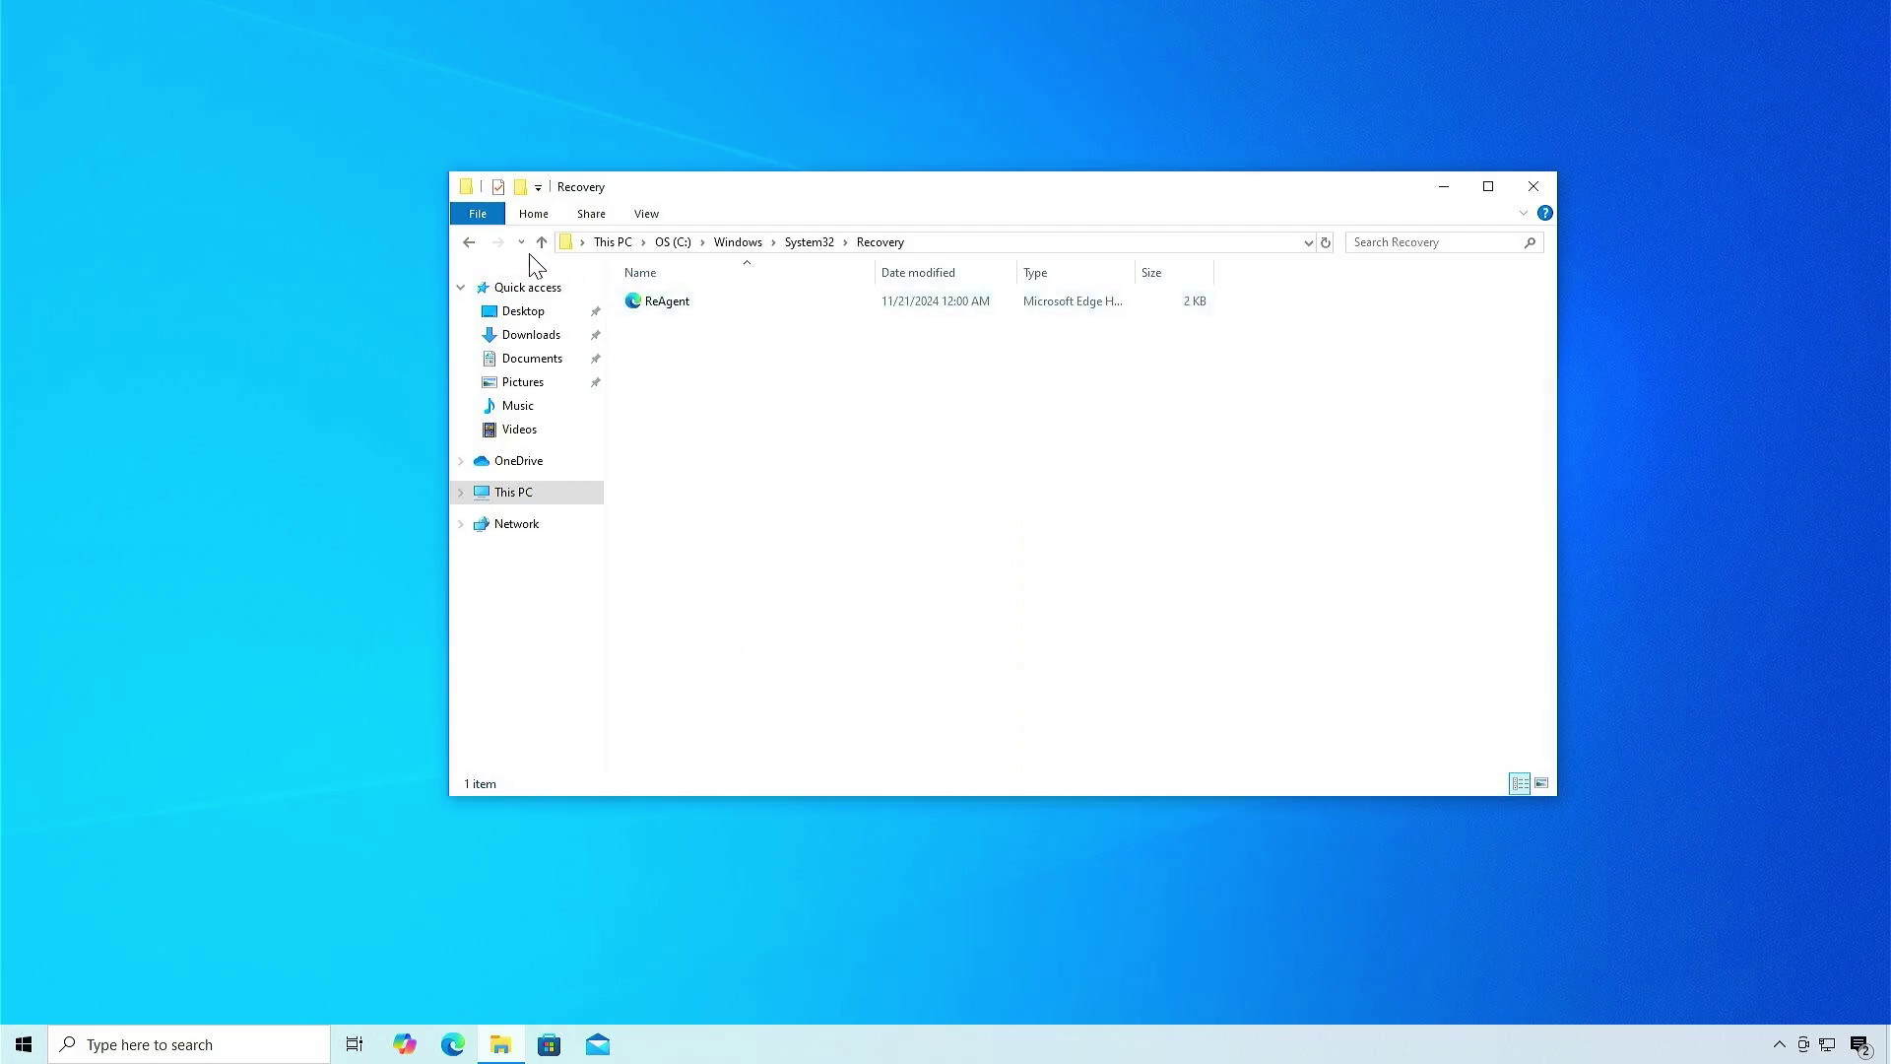
- Show hidden and protected system files to reveal the 428 MB Winre.wim, then minimize Explorer
{"action": "left_click", "coordinate": [487, 217]}
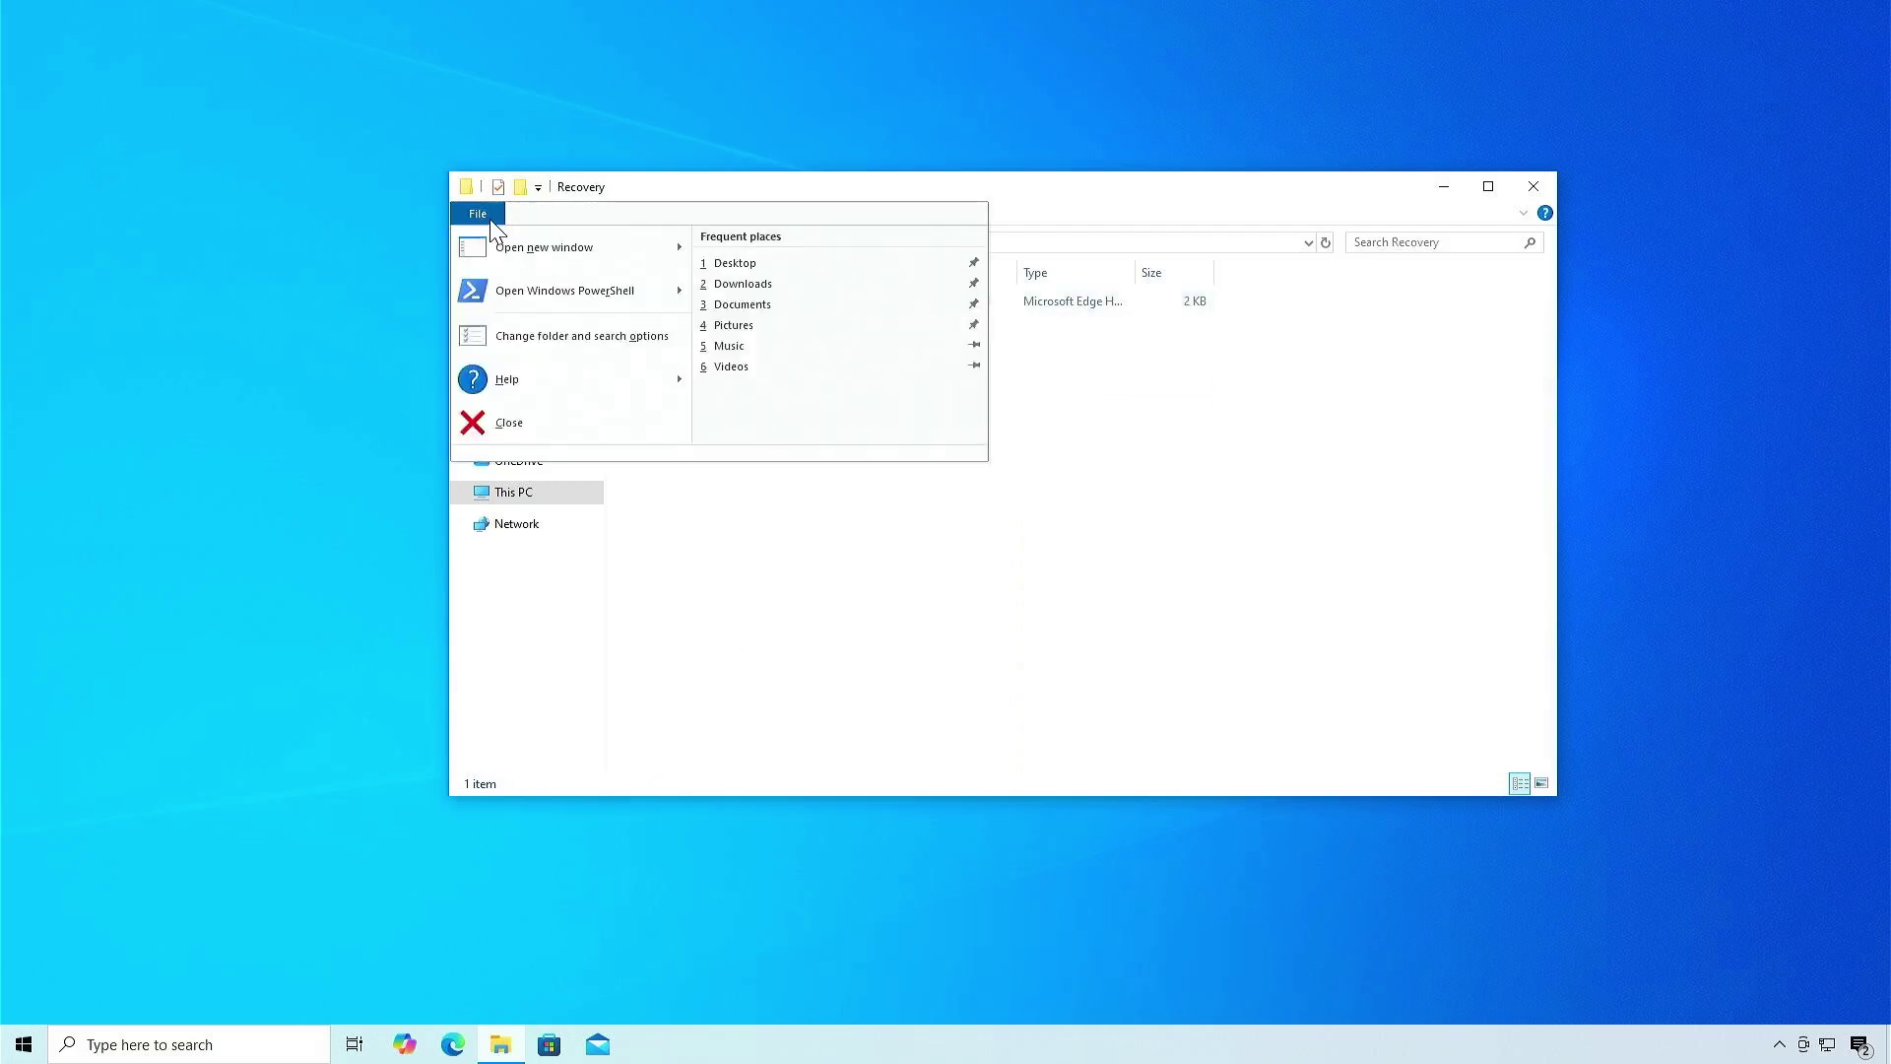
{"action": "left_click", "coordinate": [526, 338]}
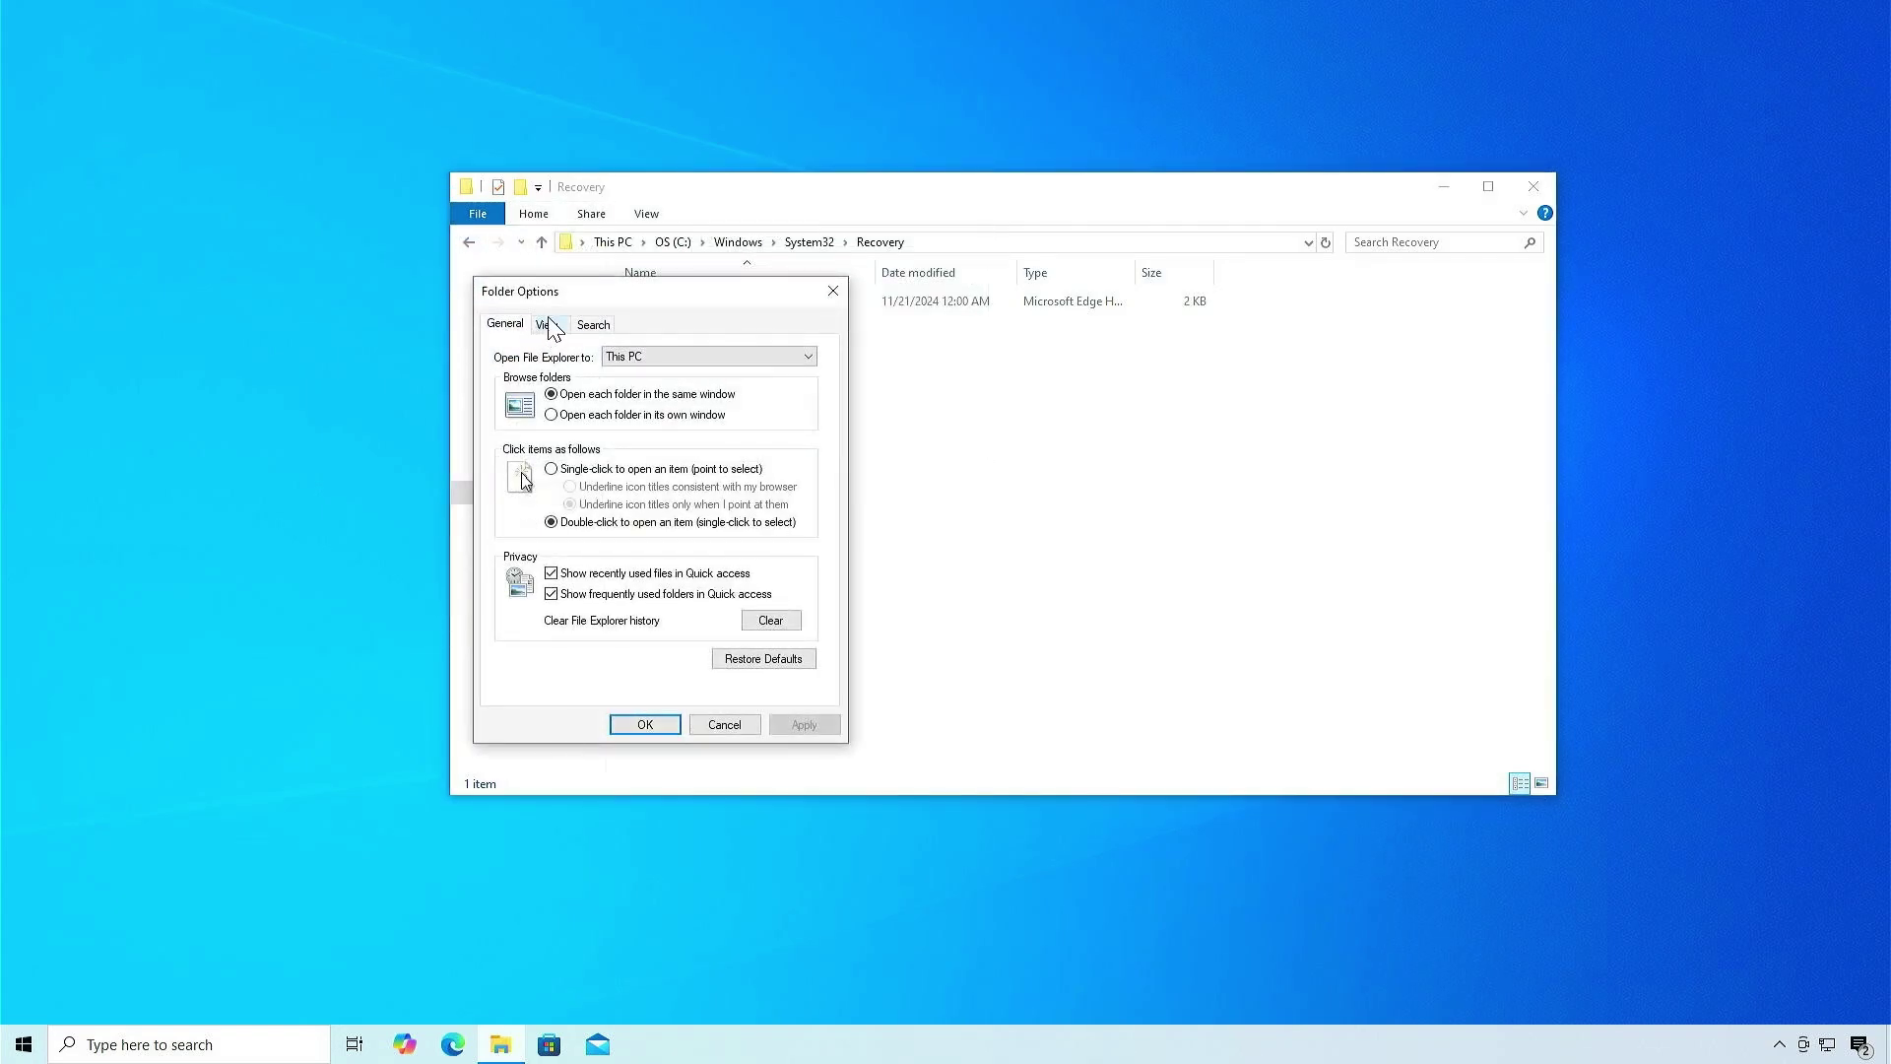
{"action": "left_click", "coordinate": [547, 326]}
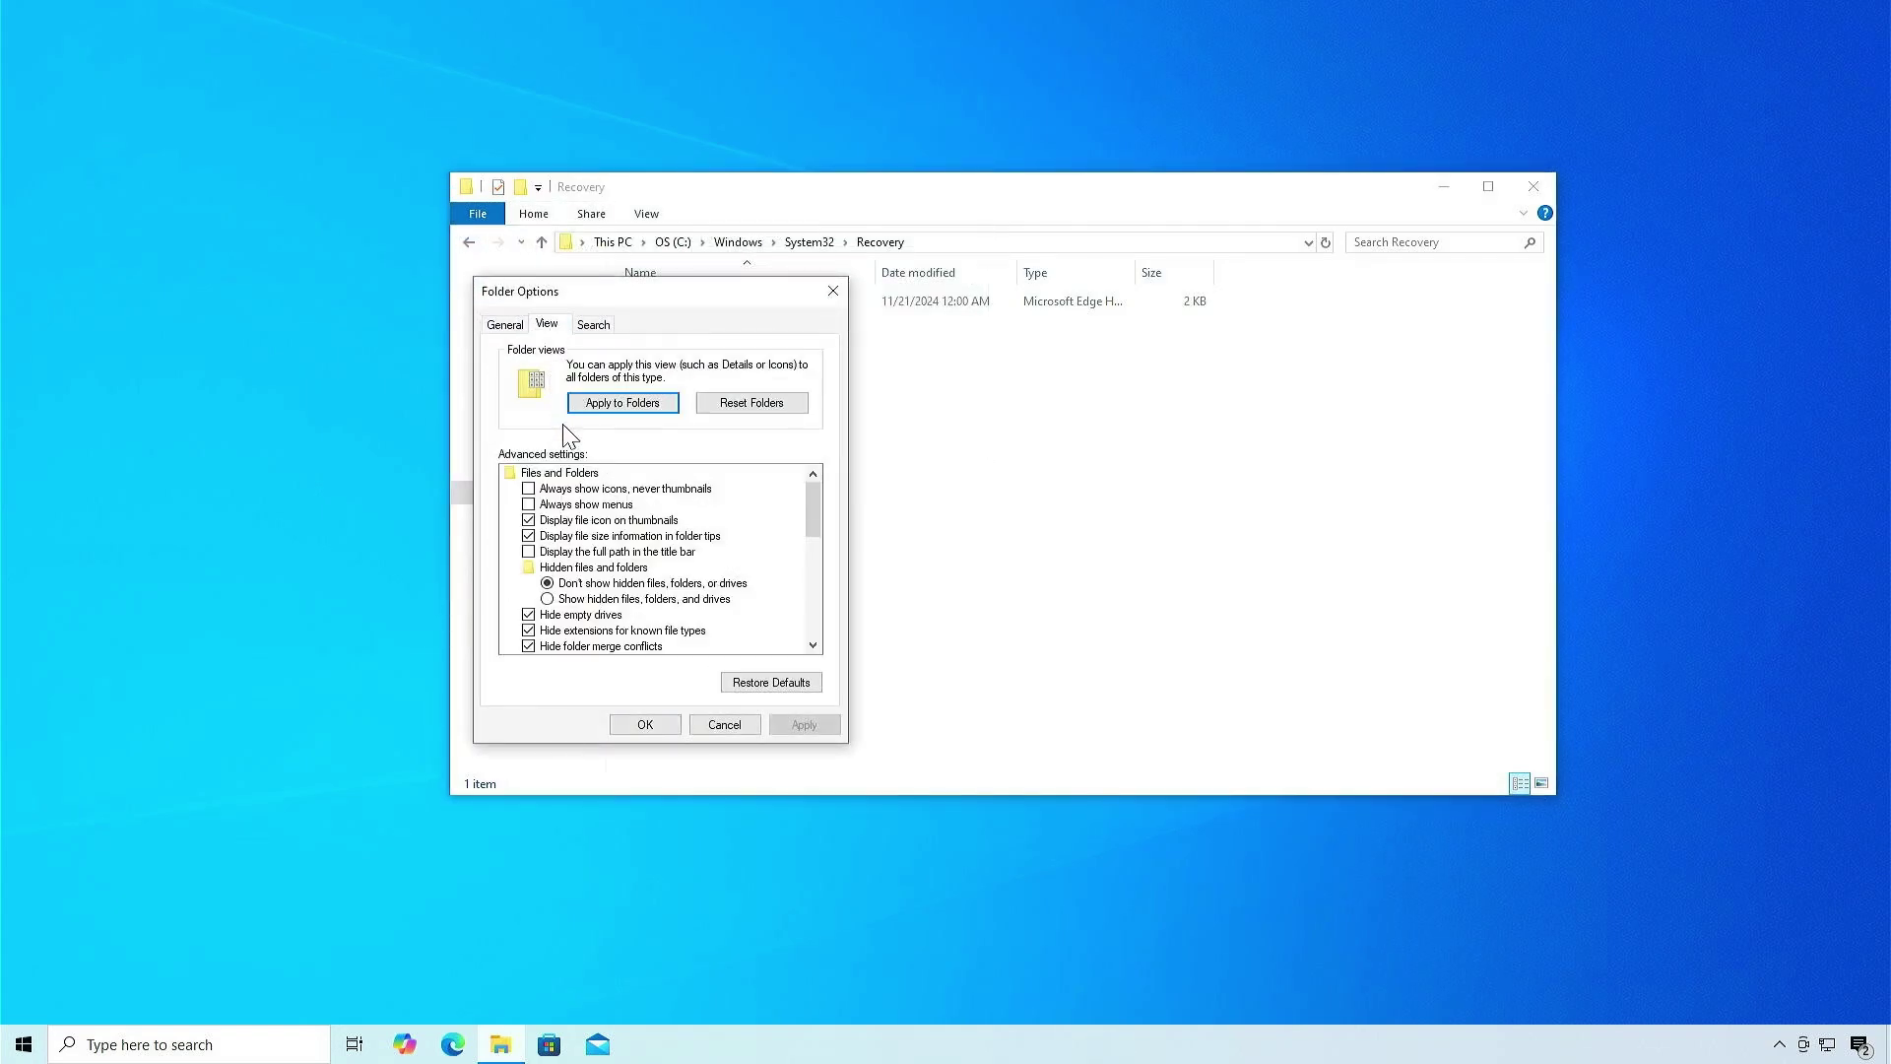
{"action": "left_click", "coordinate": [552, 601]}
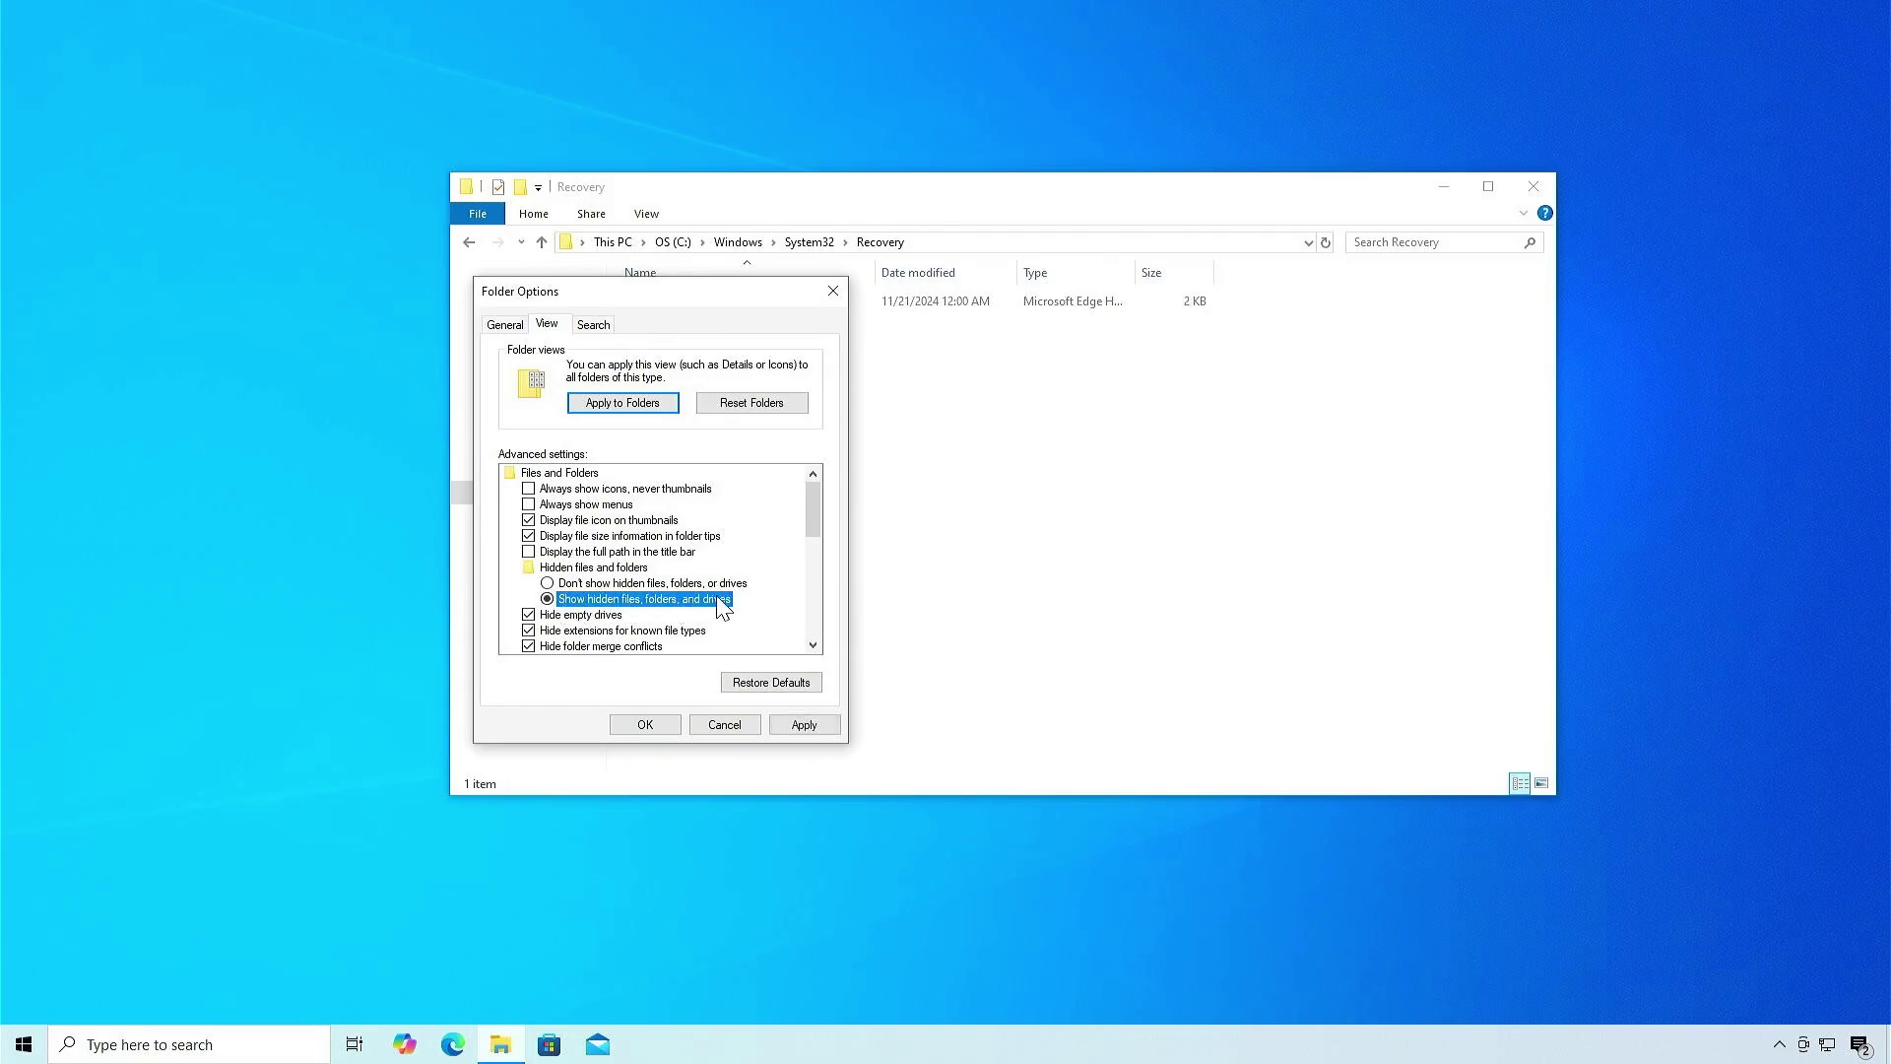
{"action": "scroll", "coordinate": [719, 606], "scroll_direction": "down", "scroll_amount": 2}
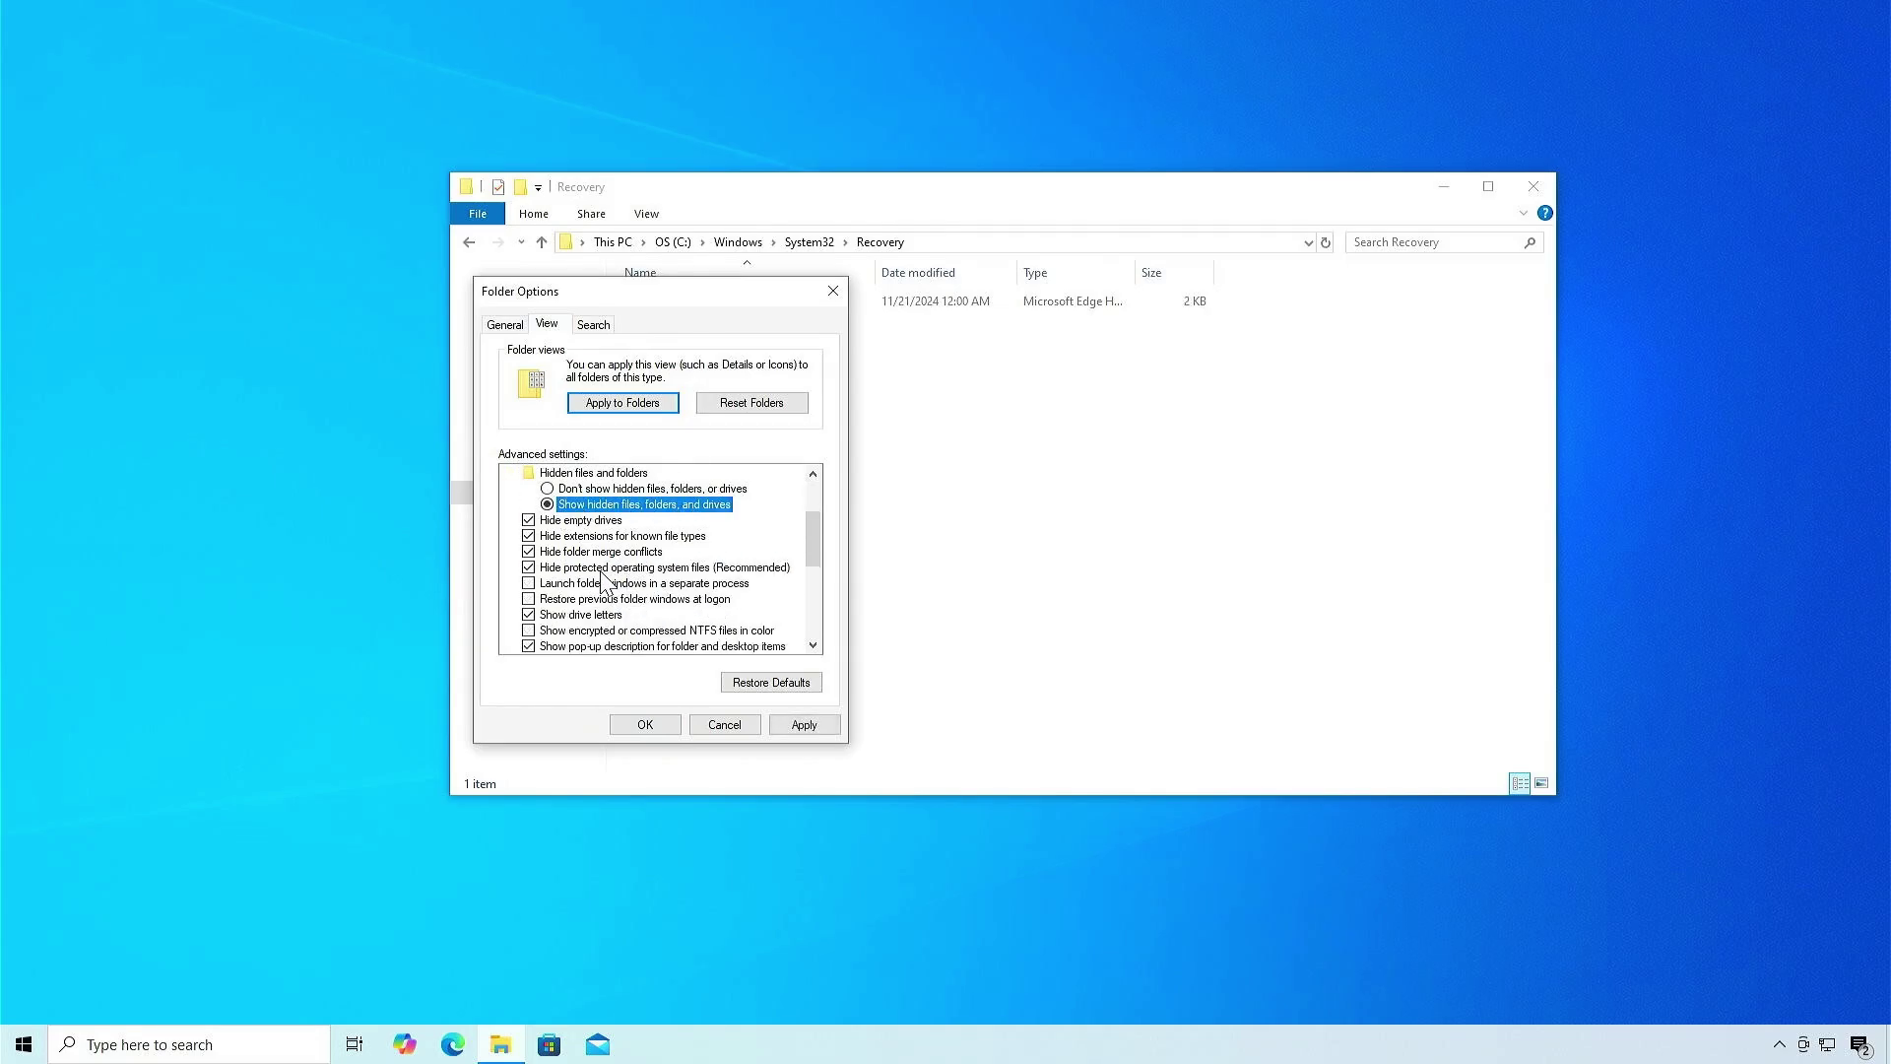
{"action": "left_click", "coordinate": [532, 569]}
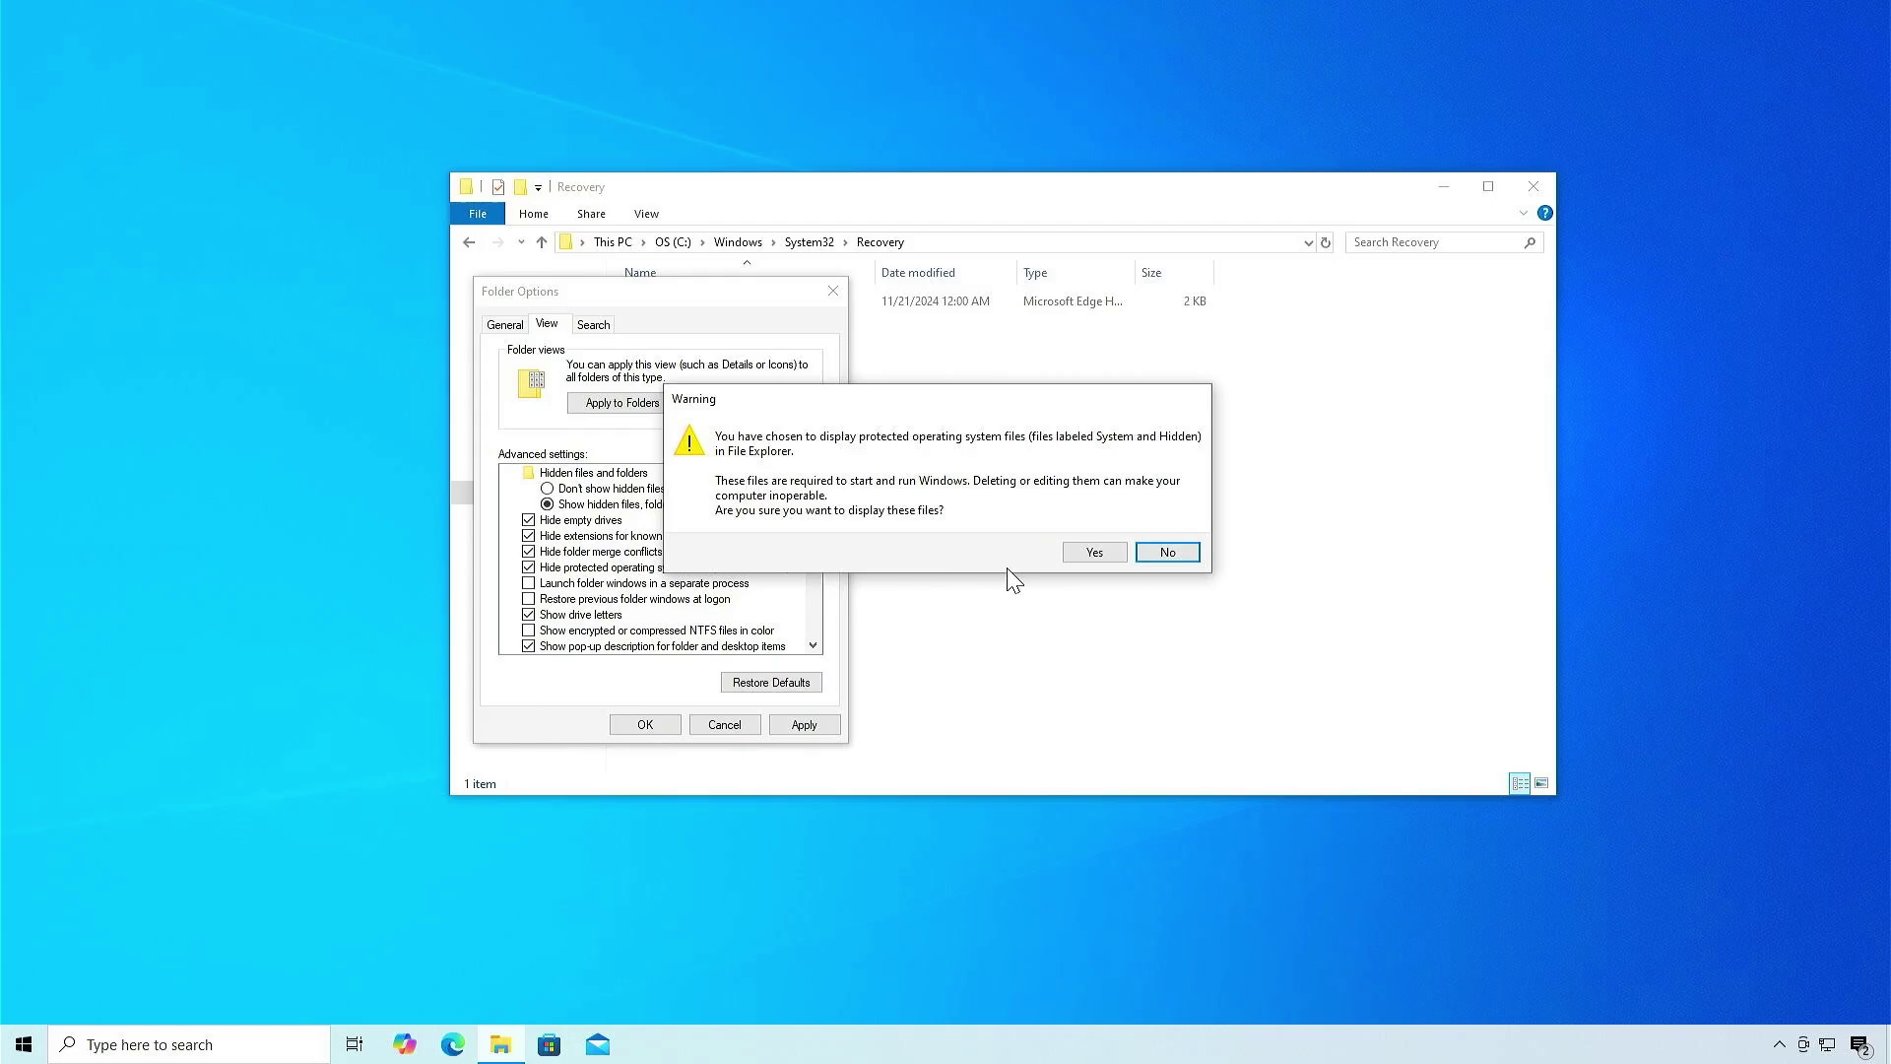
{"action": "left_click", "coordinate": [1090, 559]}
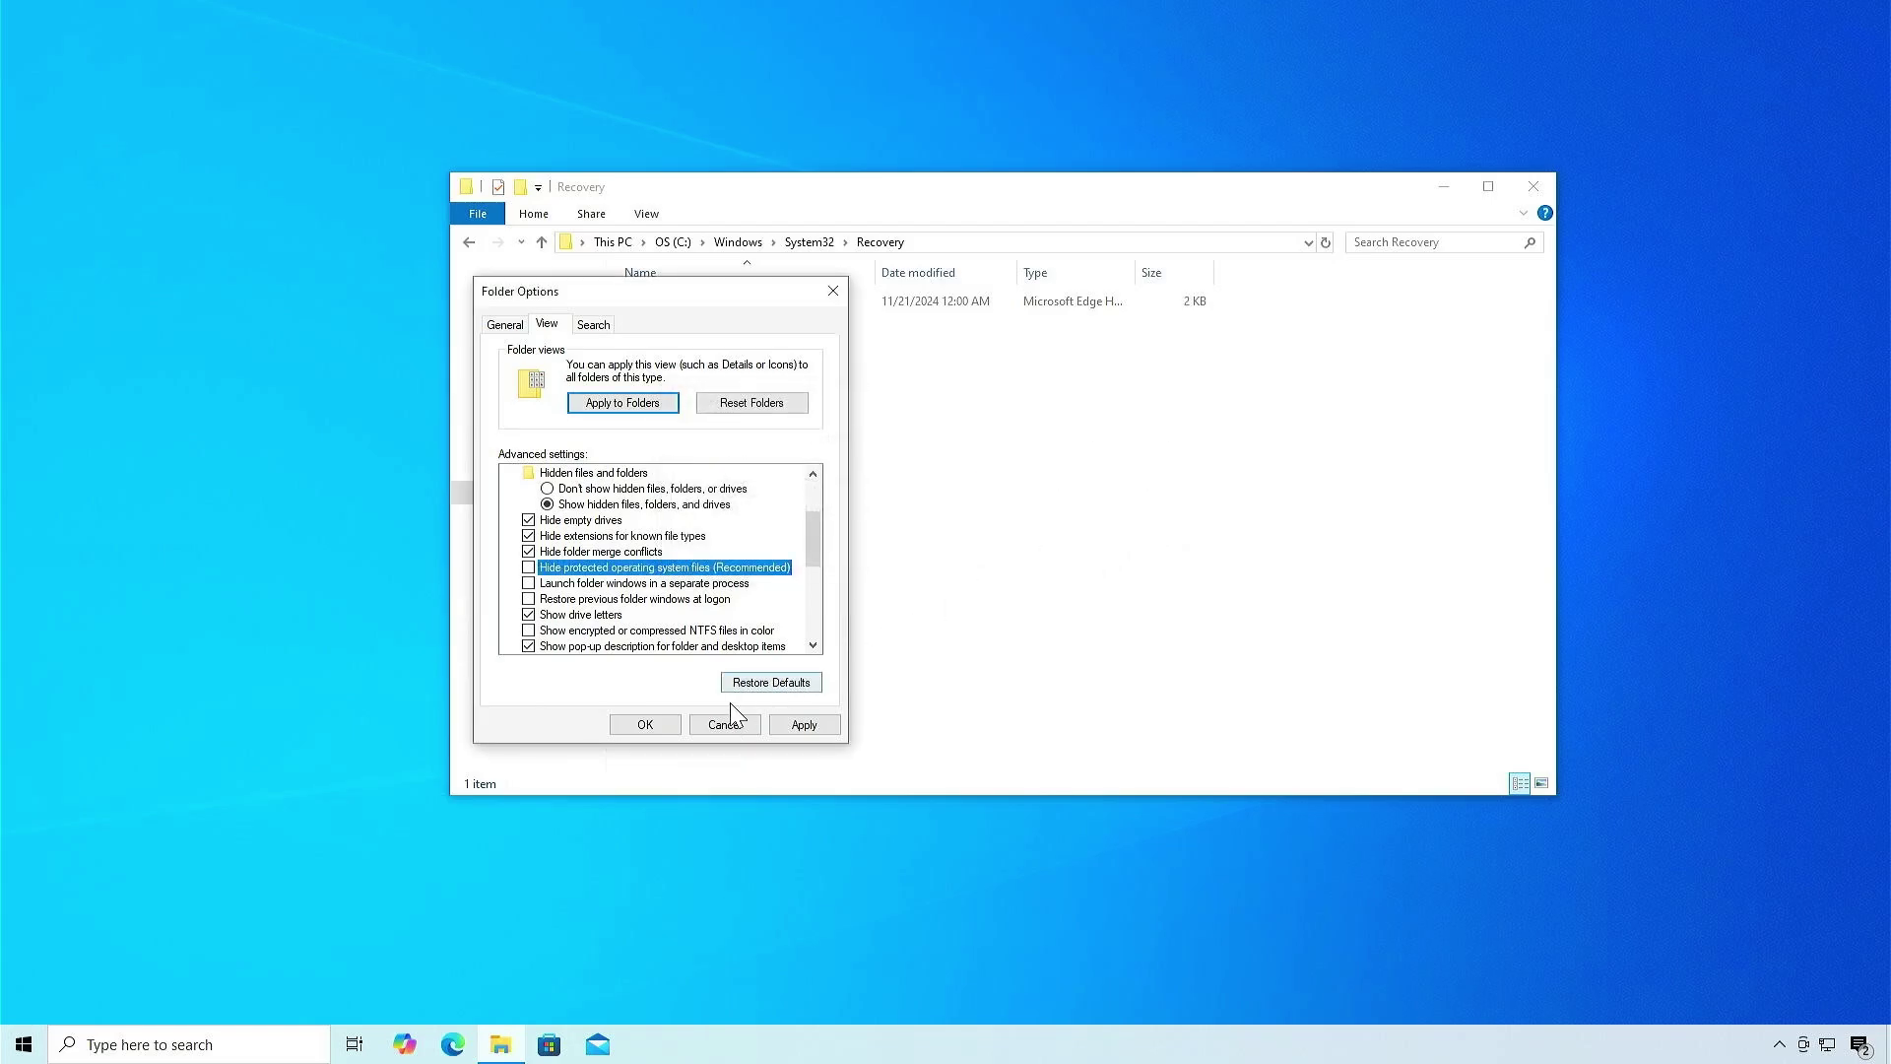
{"action": "left_click", "coordinate": [659, 726]}
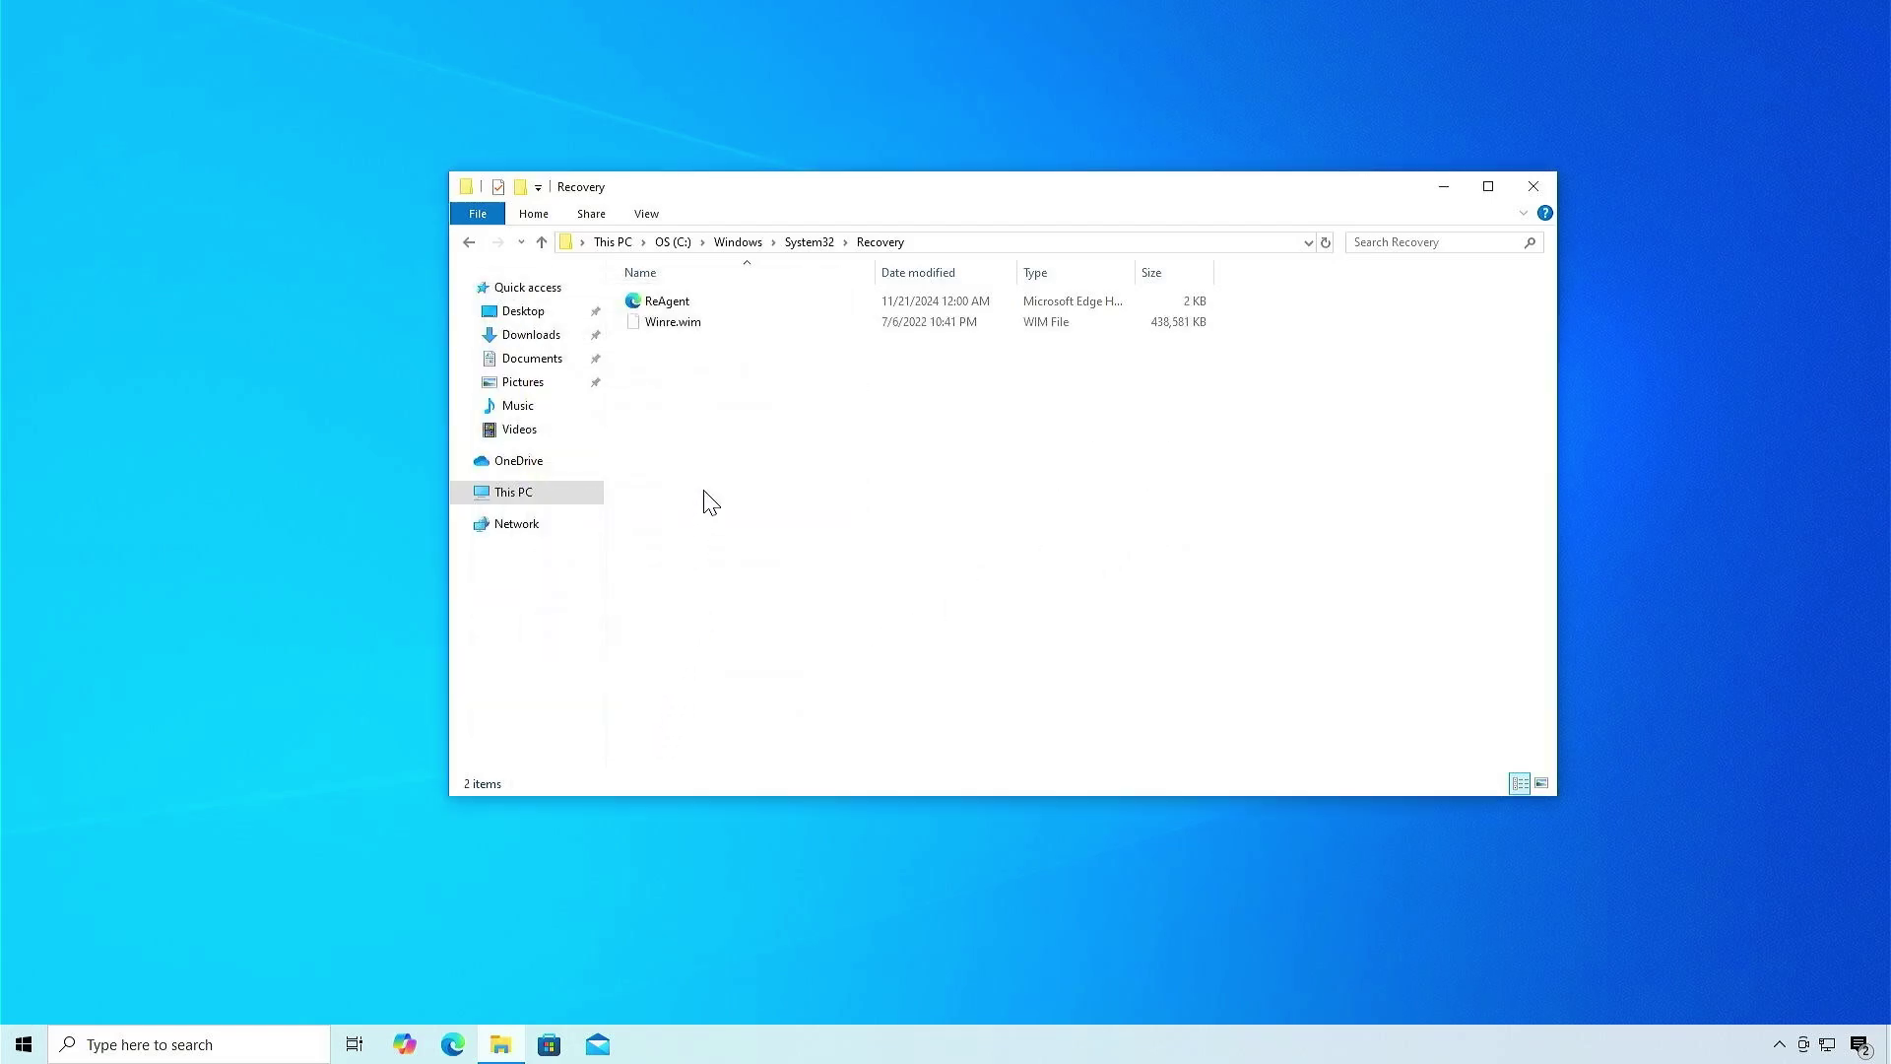
{"action": "left_click", "coordinate": [705, 339]}
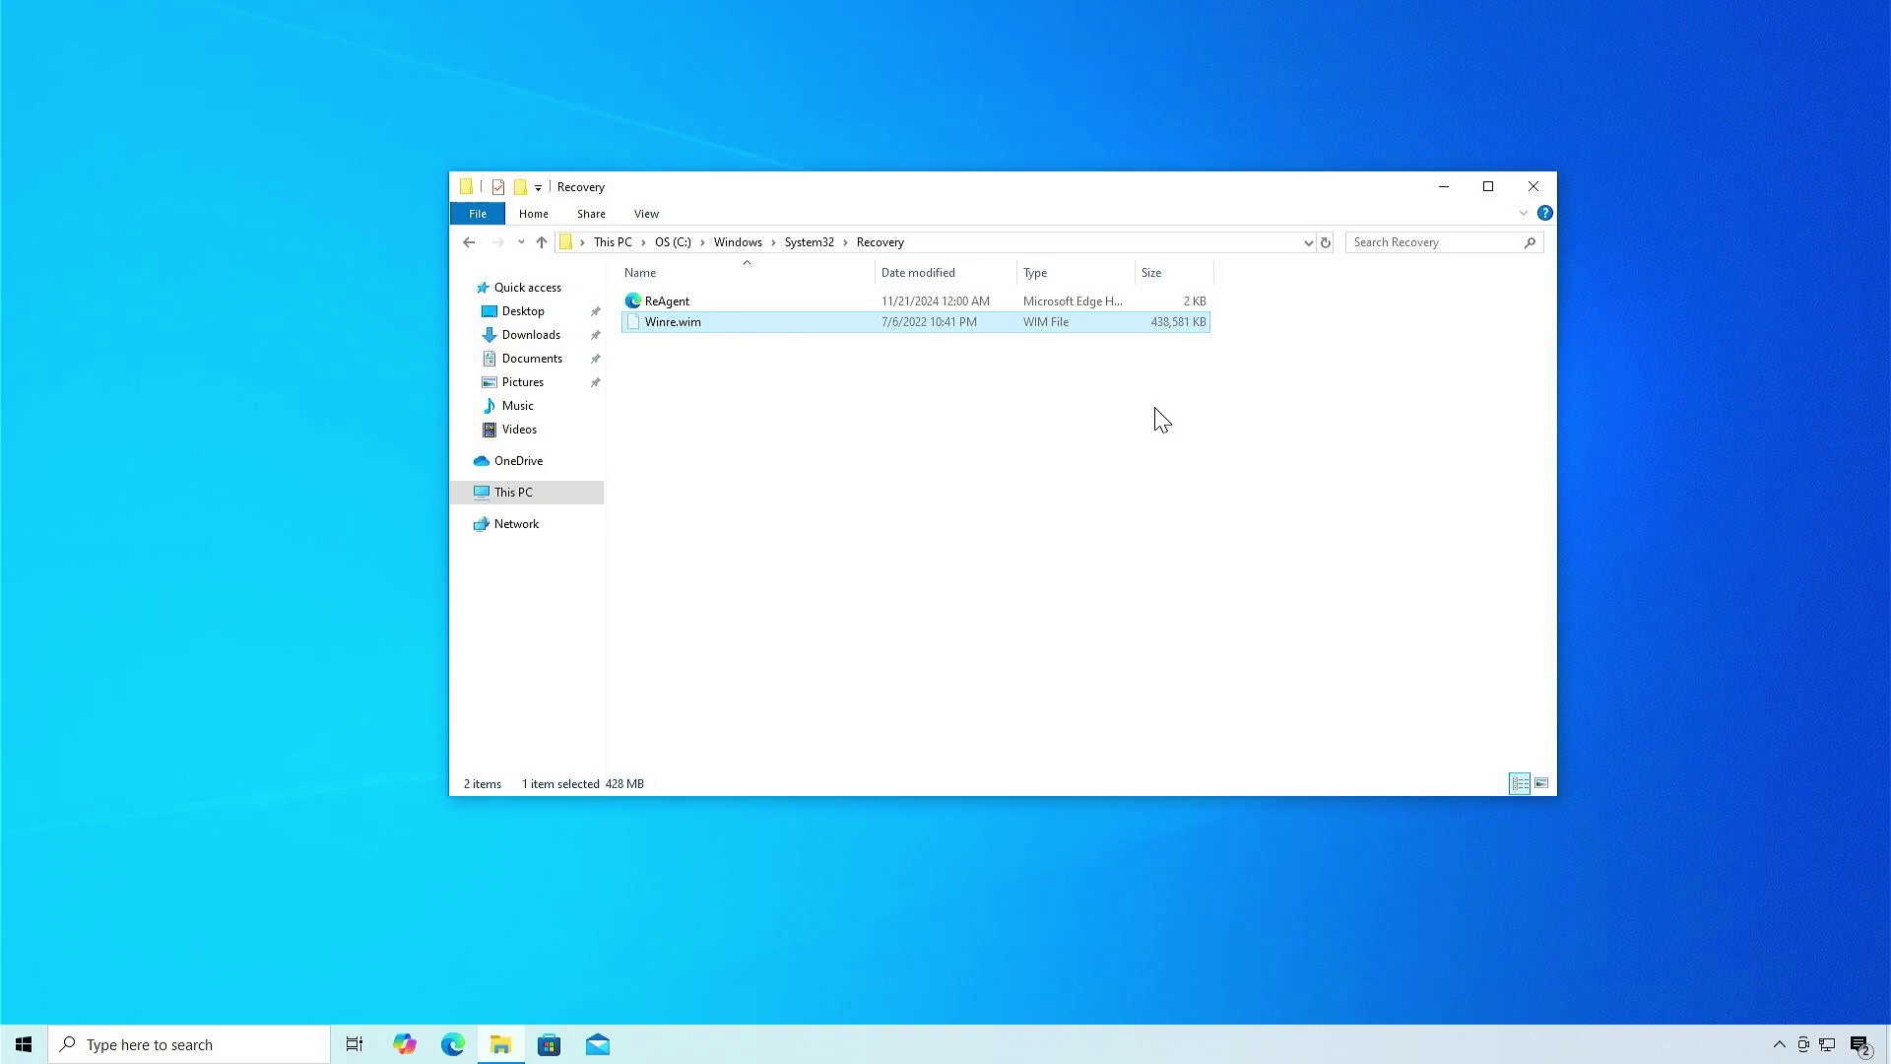
{"action": "left_click", "coordinate": [1440, 188]}
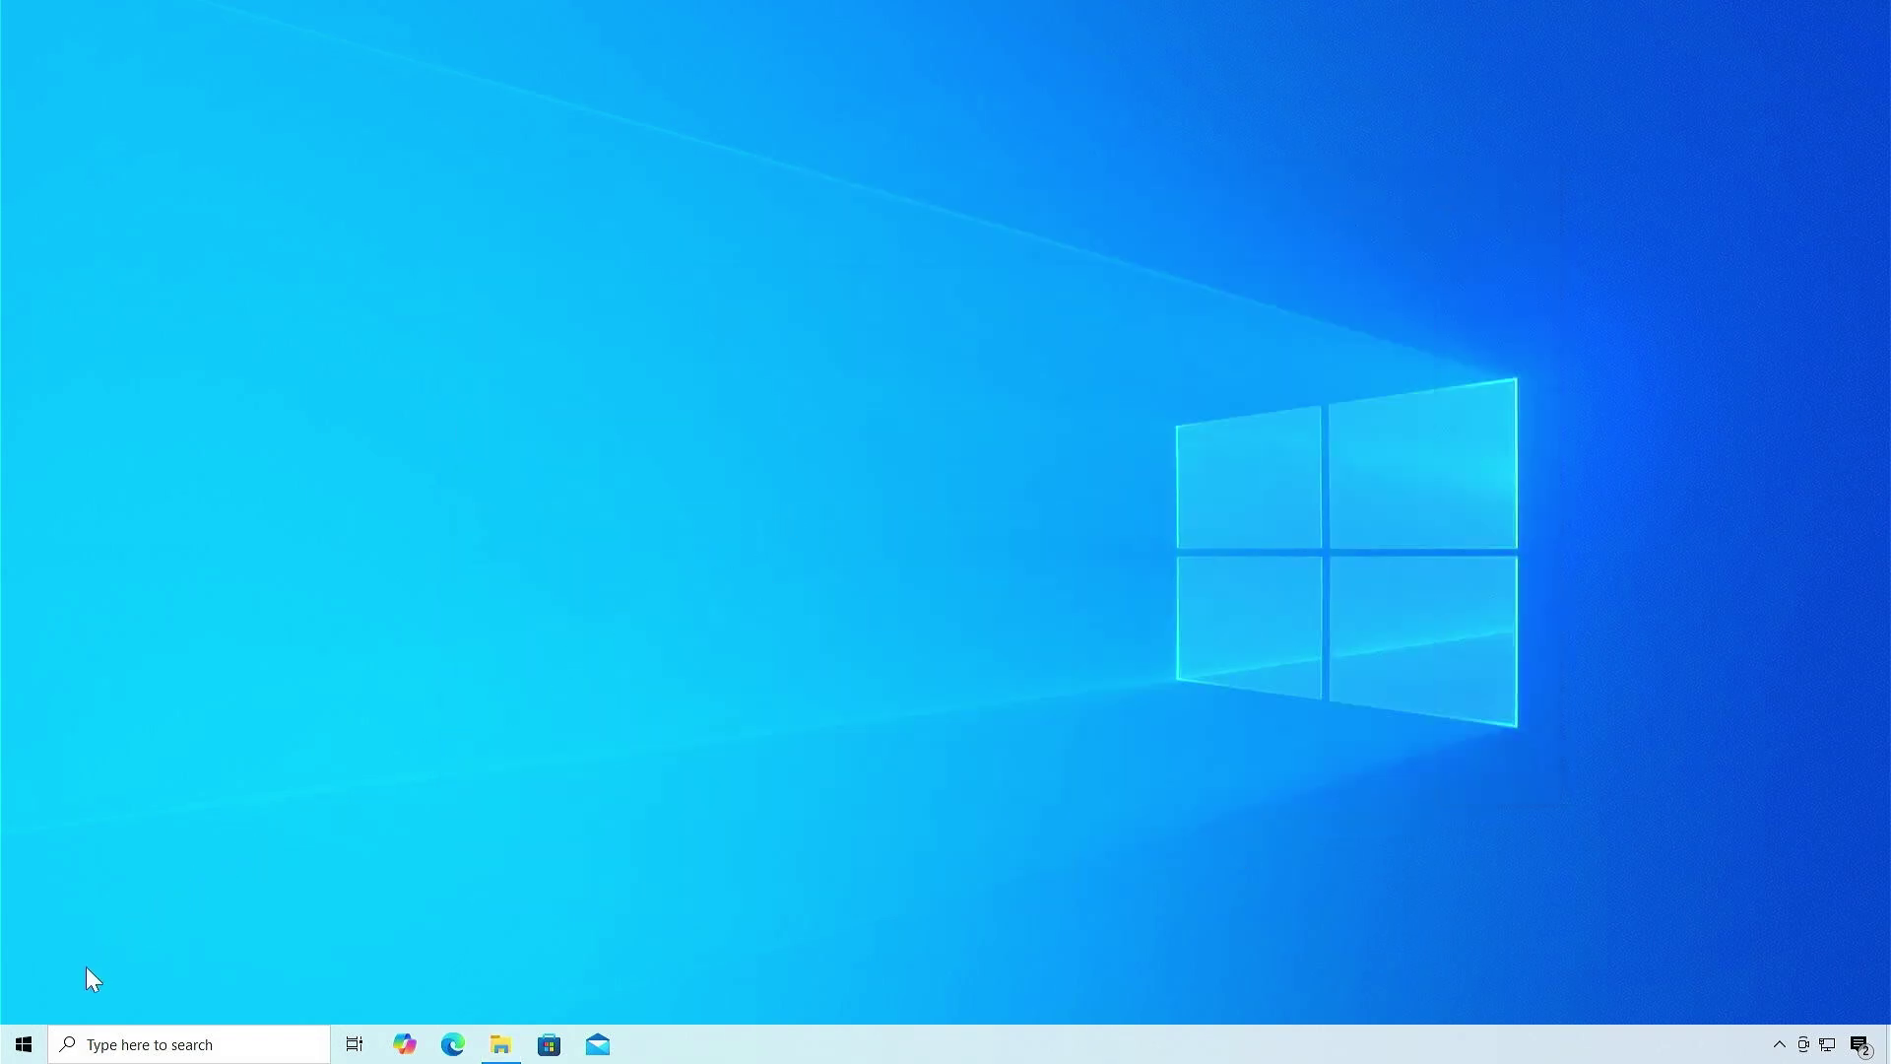
- Shrink OS (C:) by 1024 MB, leaving 1.00 GB unallocated on Disk 0
{"action": "right_click", "coordinate": [23, 1046]}
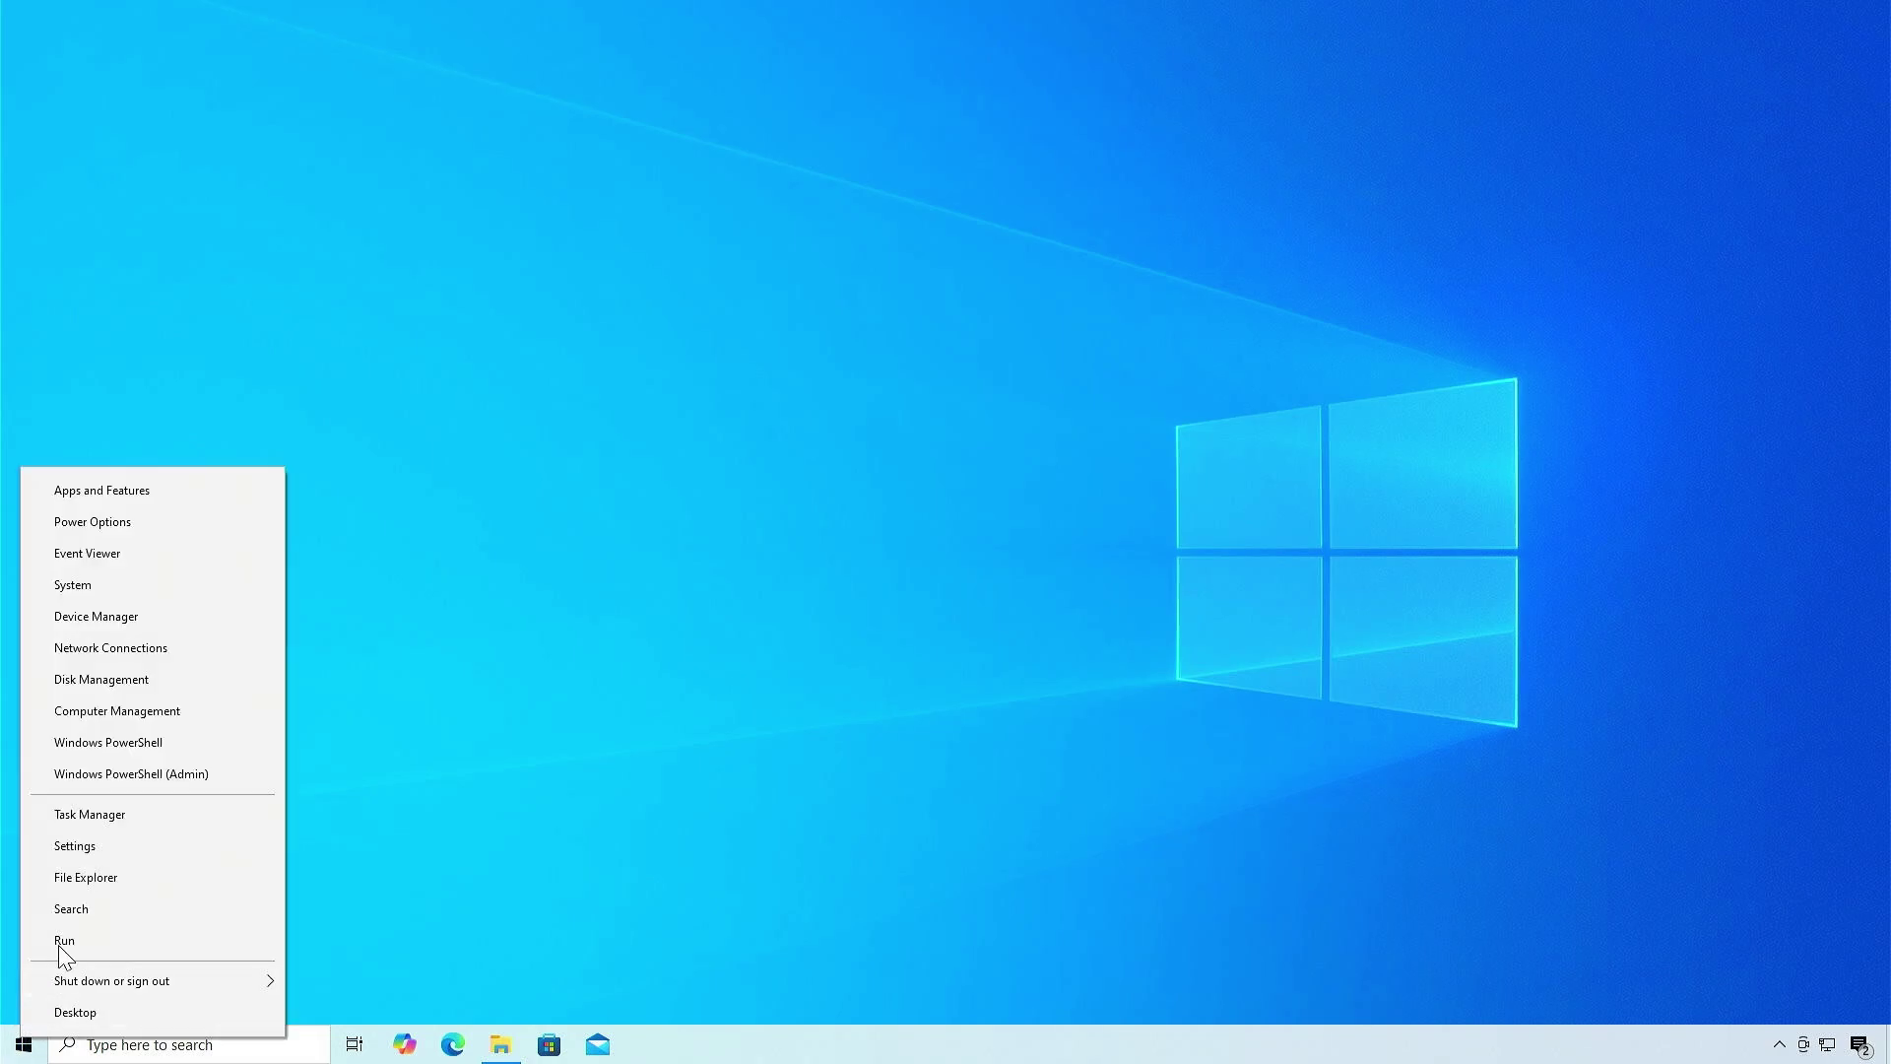
{"action": "left_click", "coordinate": [145, 680]}
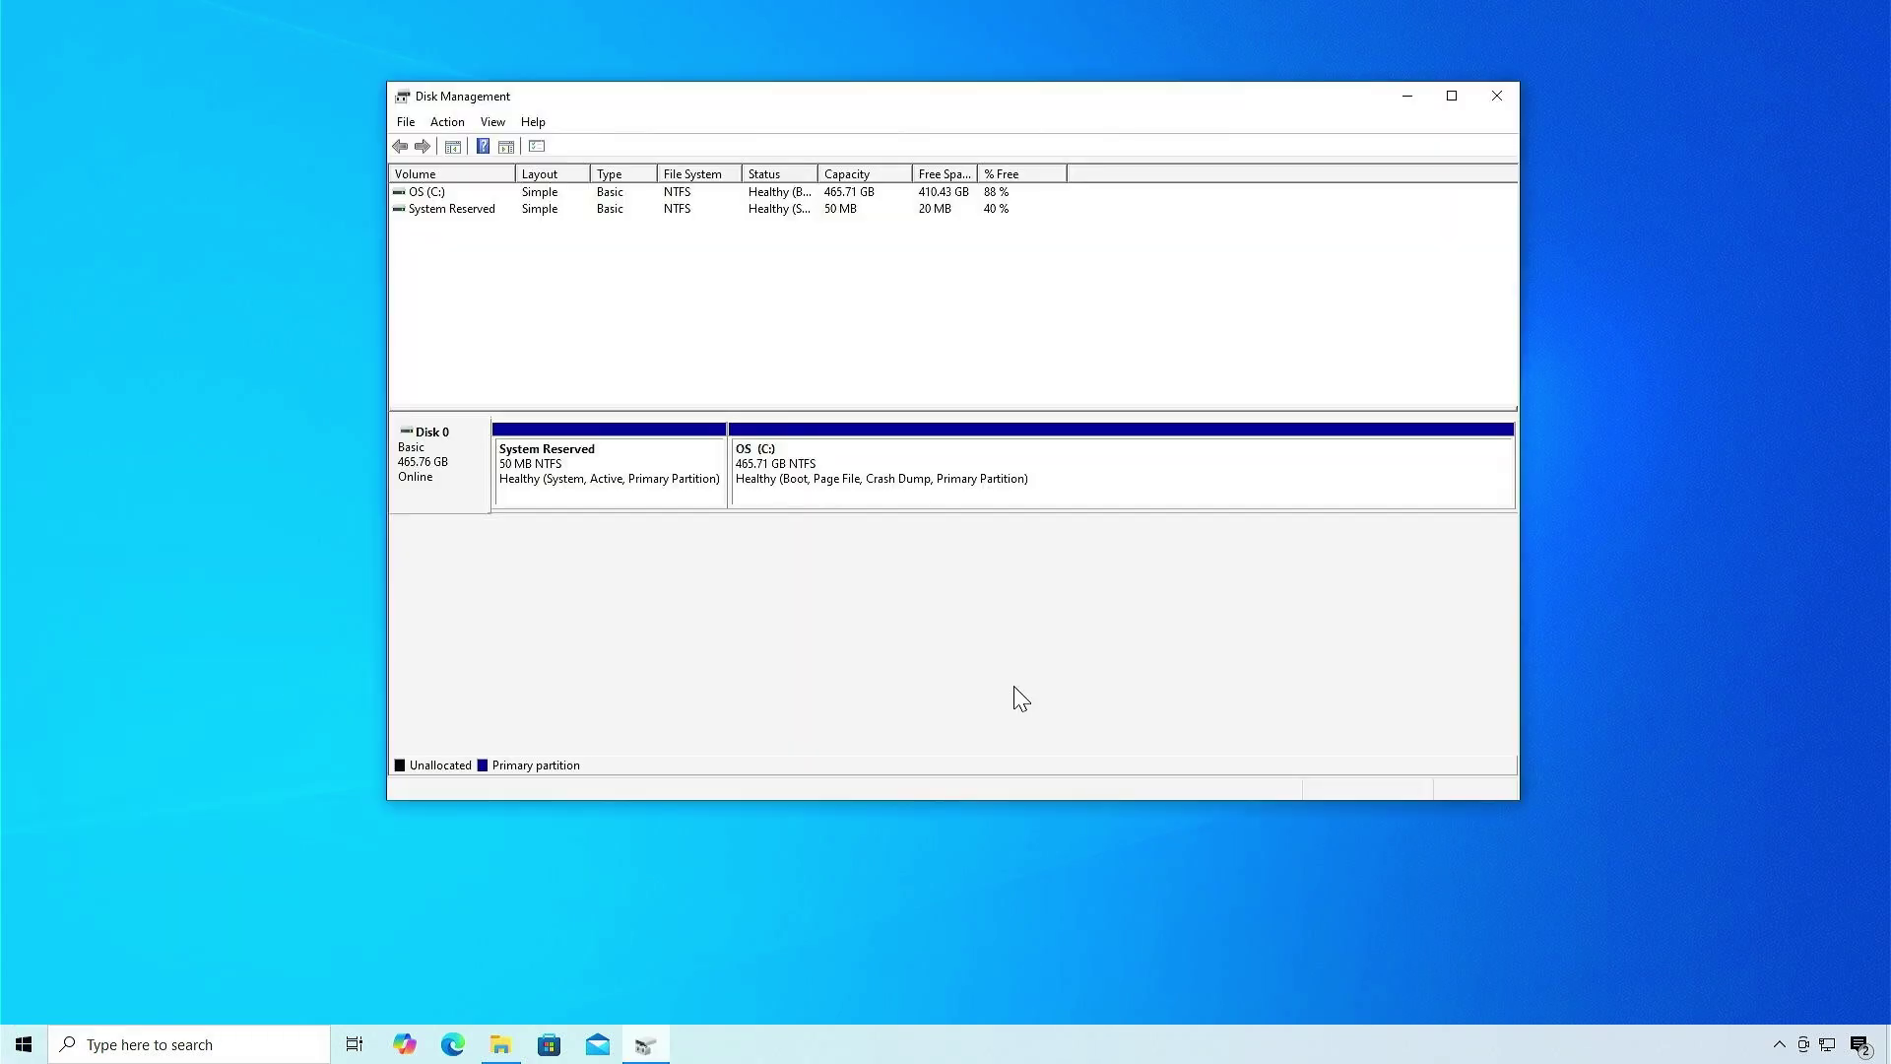
{"action": "right_click", "coordinate": [1110, 475]}
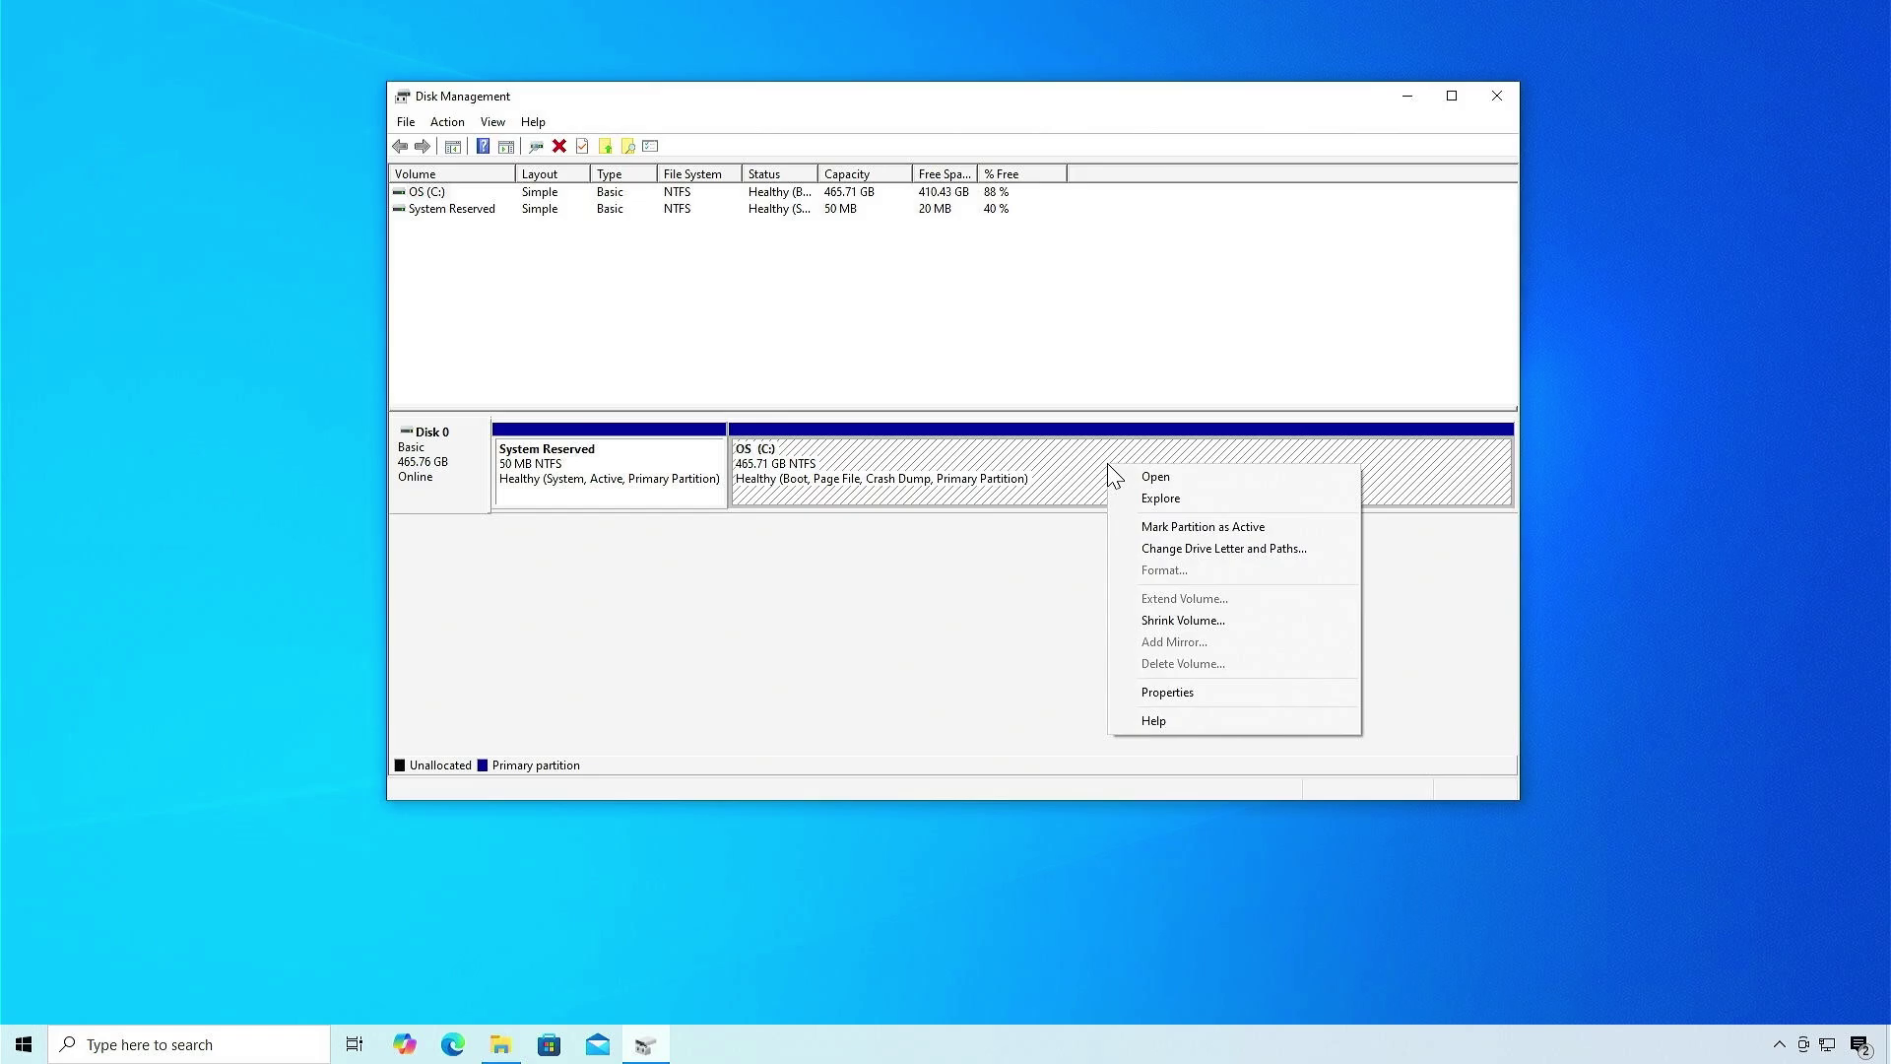
{"action": "left_click", "coordinate": [1237, 621]}
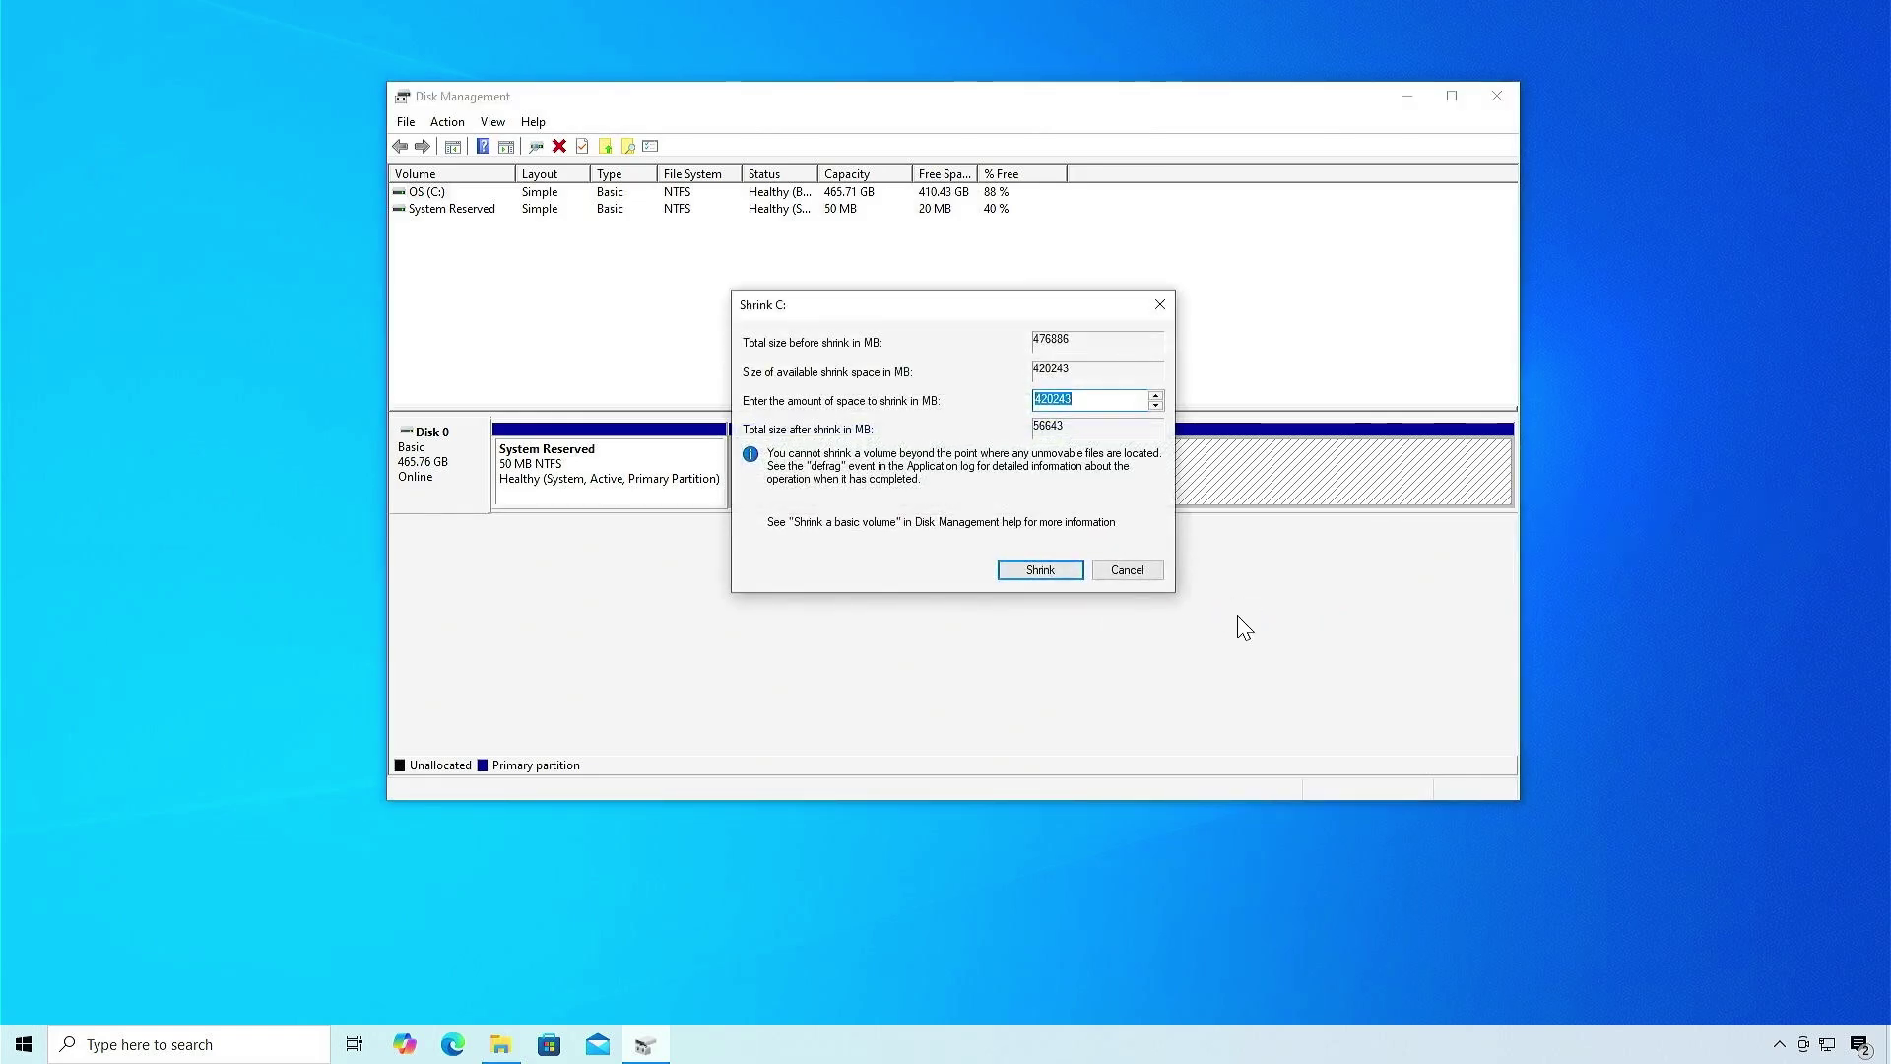
{"action": "type", "text": "10"}
{"action": "type", "text": "24"}
{"action": "left_click", "coordinate": [1054, 570]}
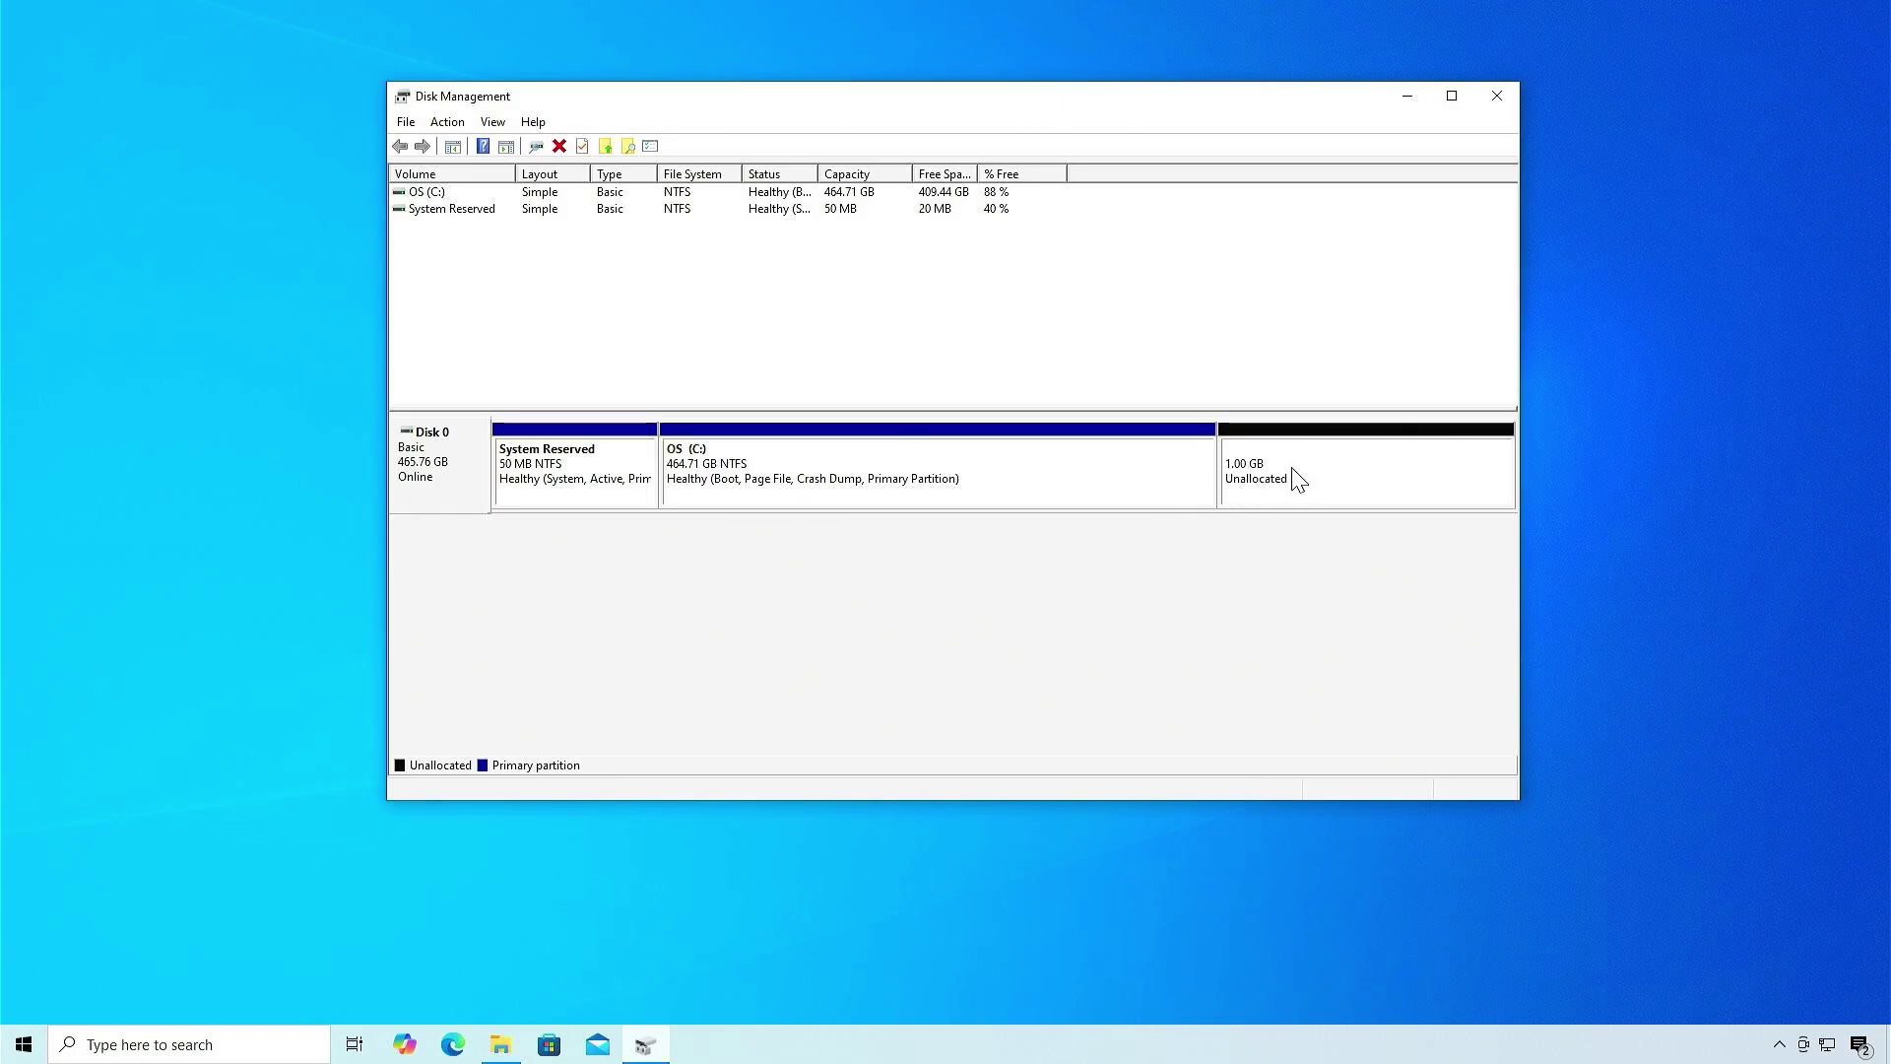
- Create an unlabeled 1024 MB NTFS simple volume D: in the unallocated space
{"action": "right_click", "coordinate": [1323, 466]}
{"action": "left_click", "coordinate": [1389, 475]}
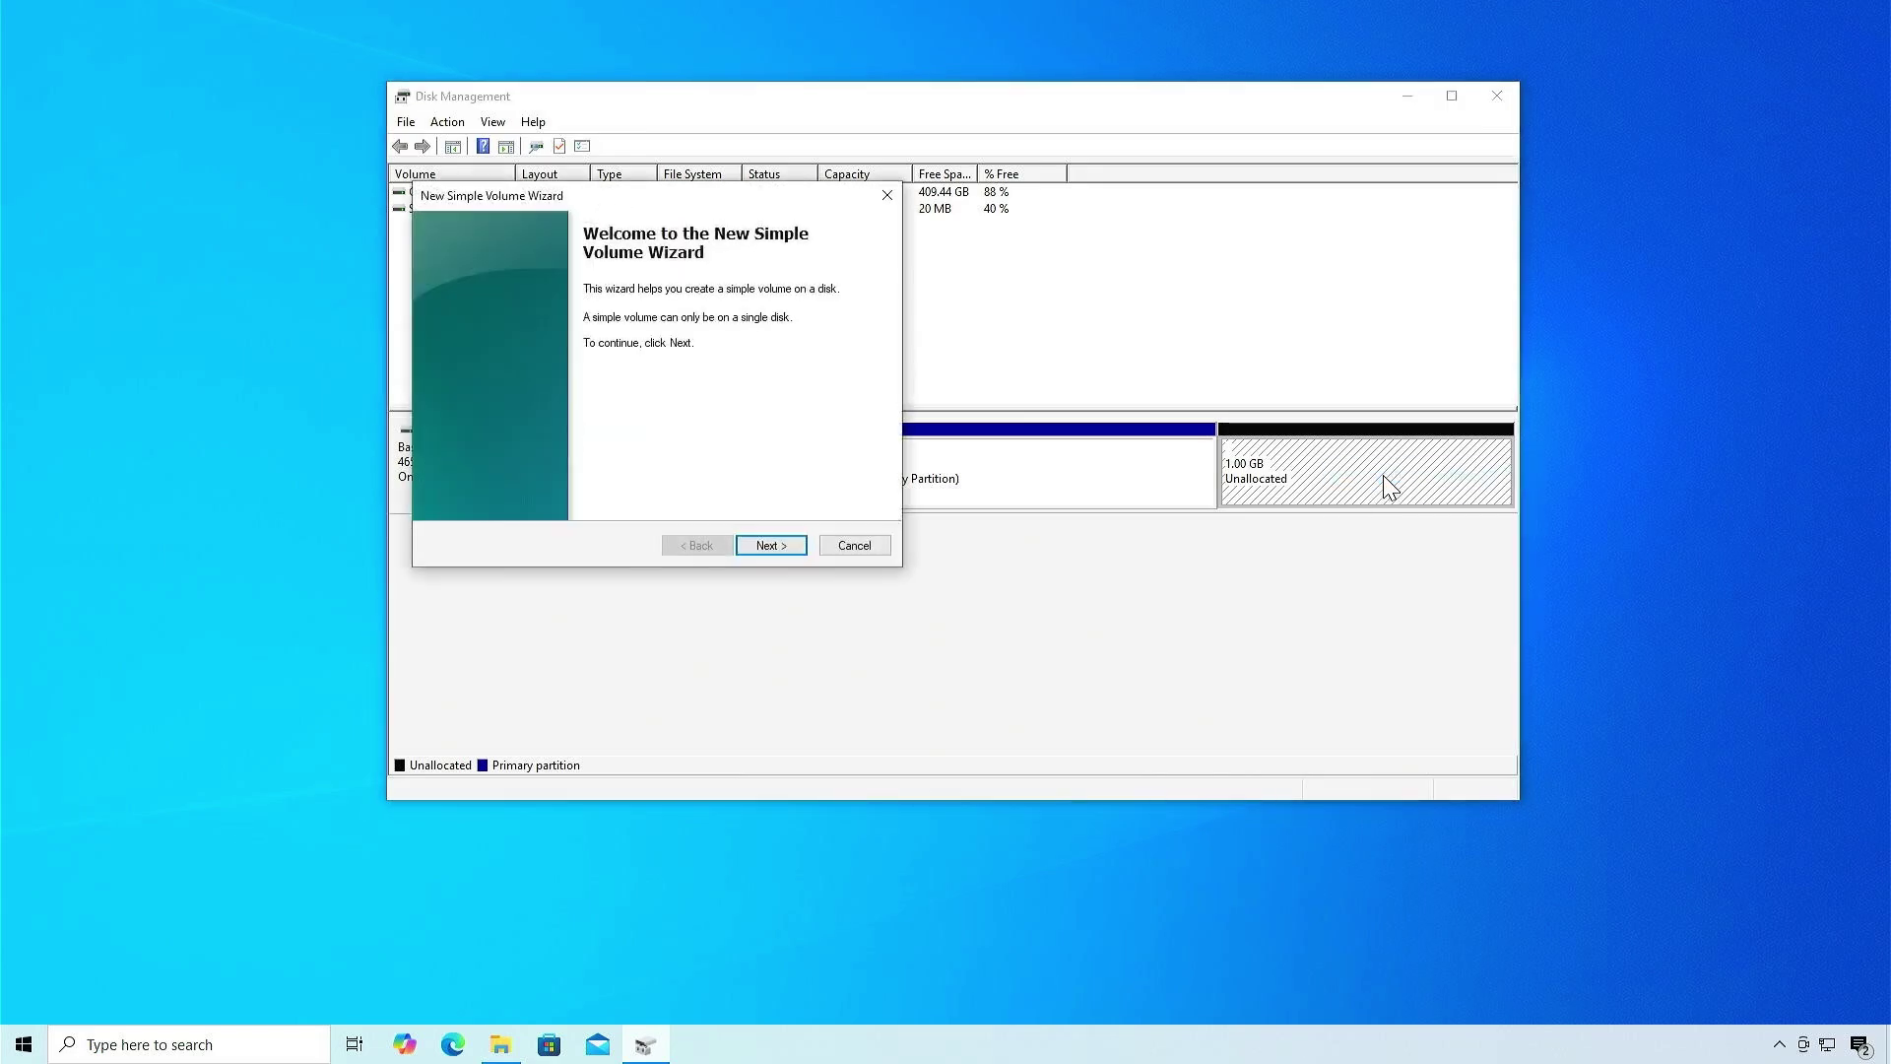
{"action": "left_click", "coordinate": [792, 548]}
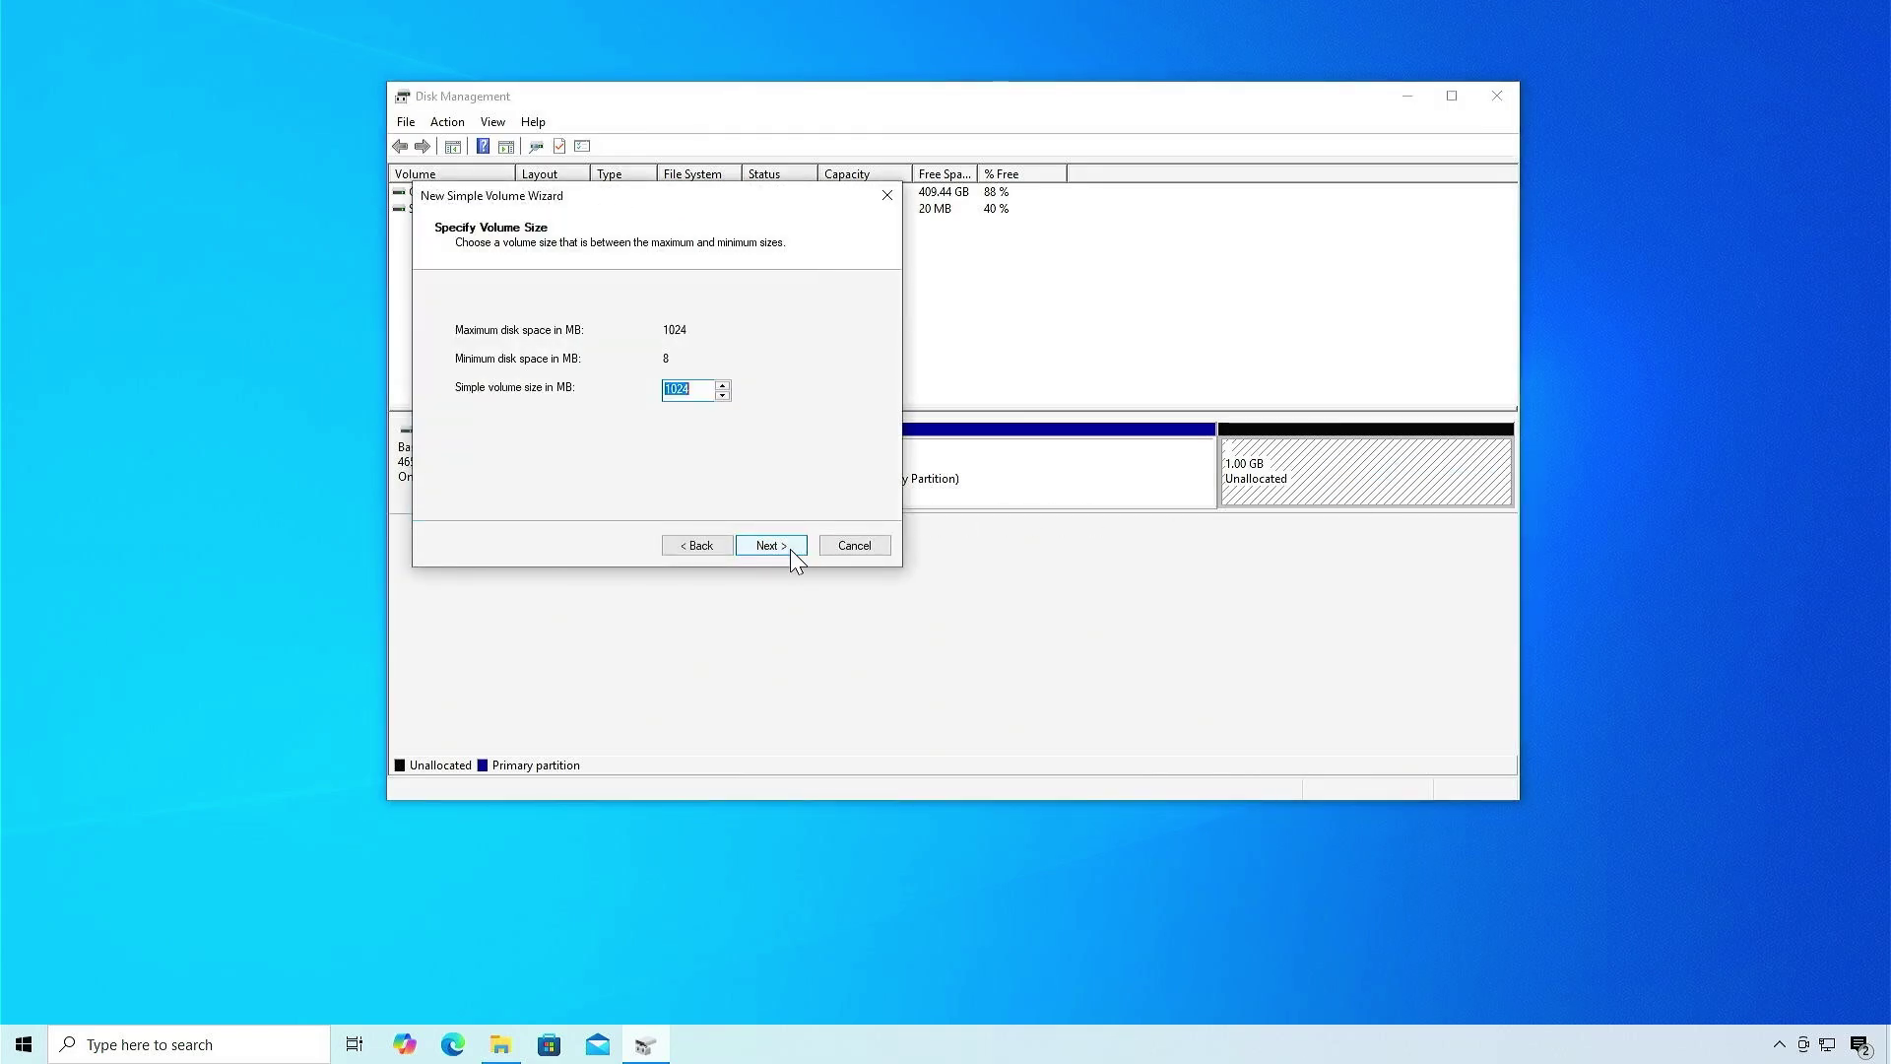
{"action": "left_click", "coordinate": [791, 546]}
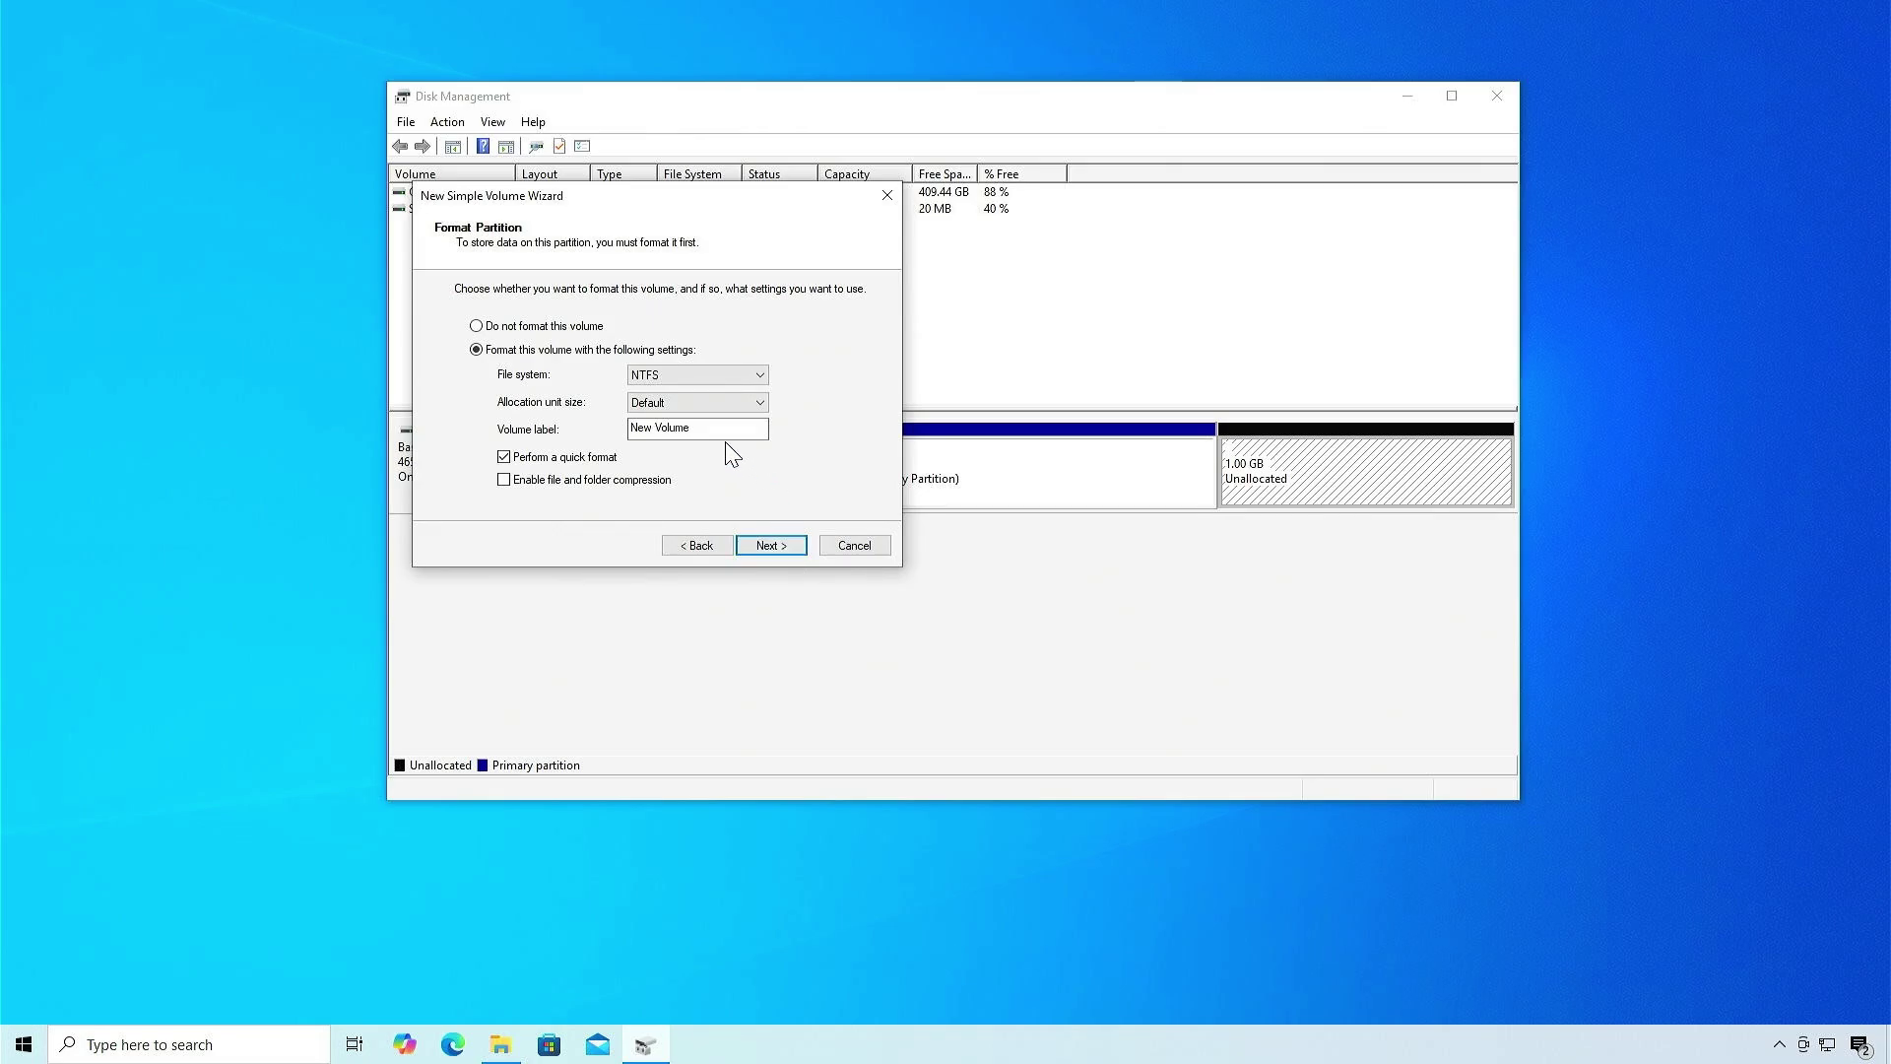
{"action": "left_click_drag", "start_coordinate": [719, 428], "coordinate": [577, 439]}
{"action": "key", "text": "BackSpace"}
{"action": "left_click", "coordinate": [787, 548]}
{"action": "left_click", "coordinate": [784, 544]}
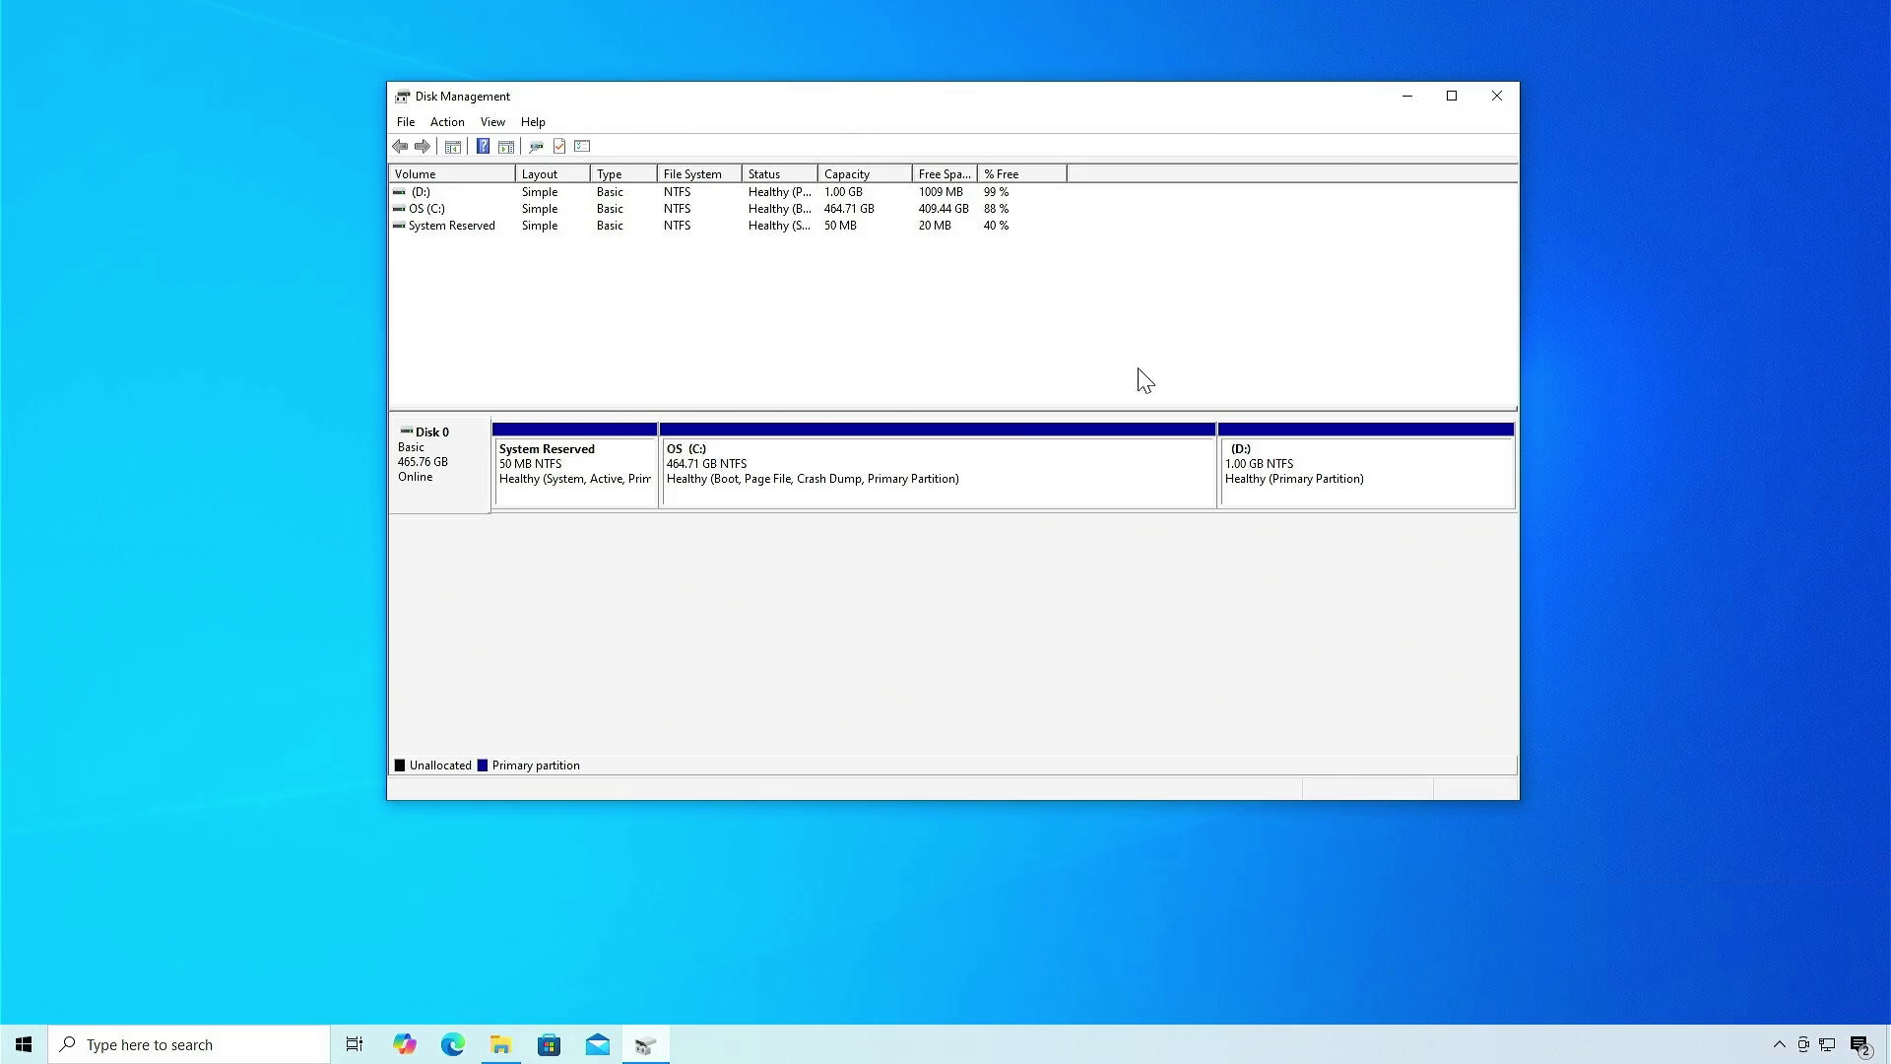
- Minimize Disk Management and open Windows PowerShell as administrator
{"action": "left_click", "coordinate": [1410, 97]}
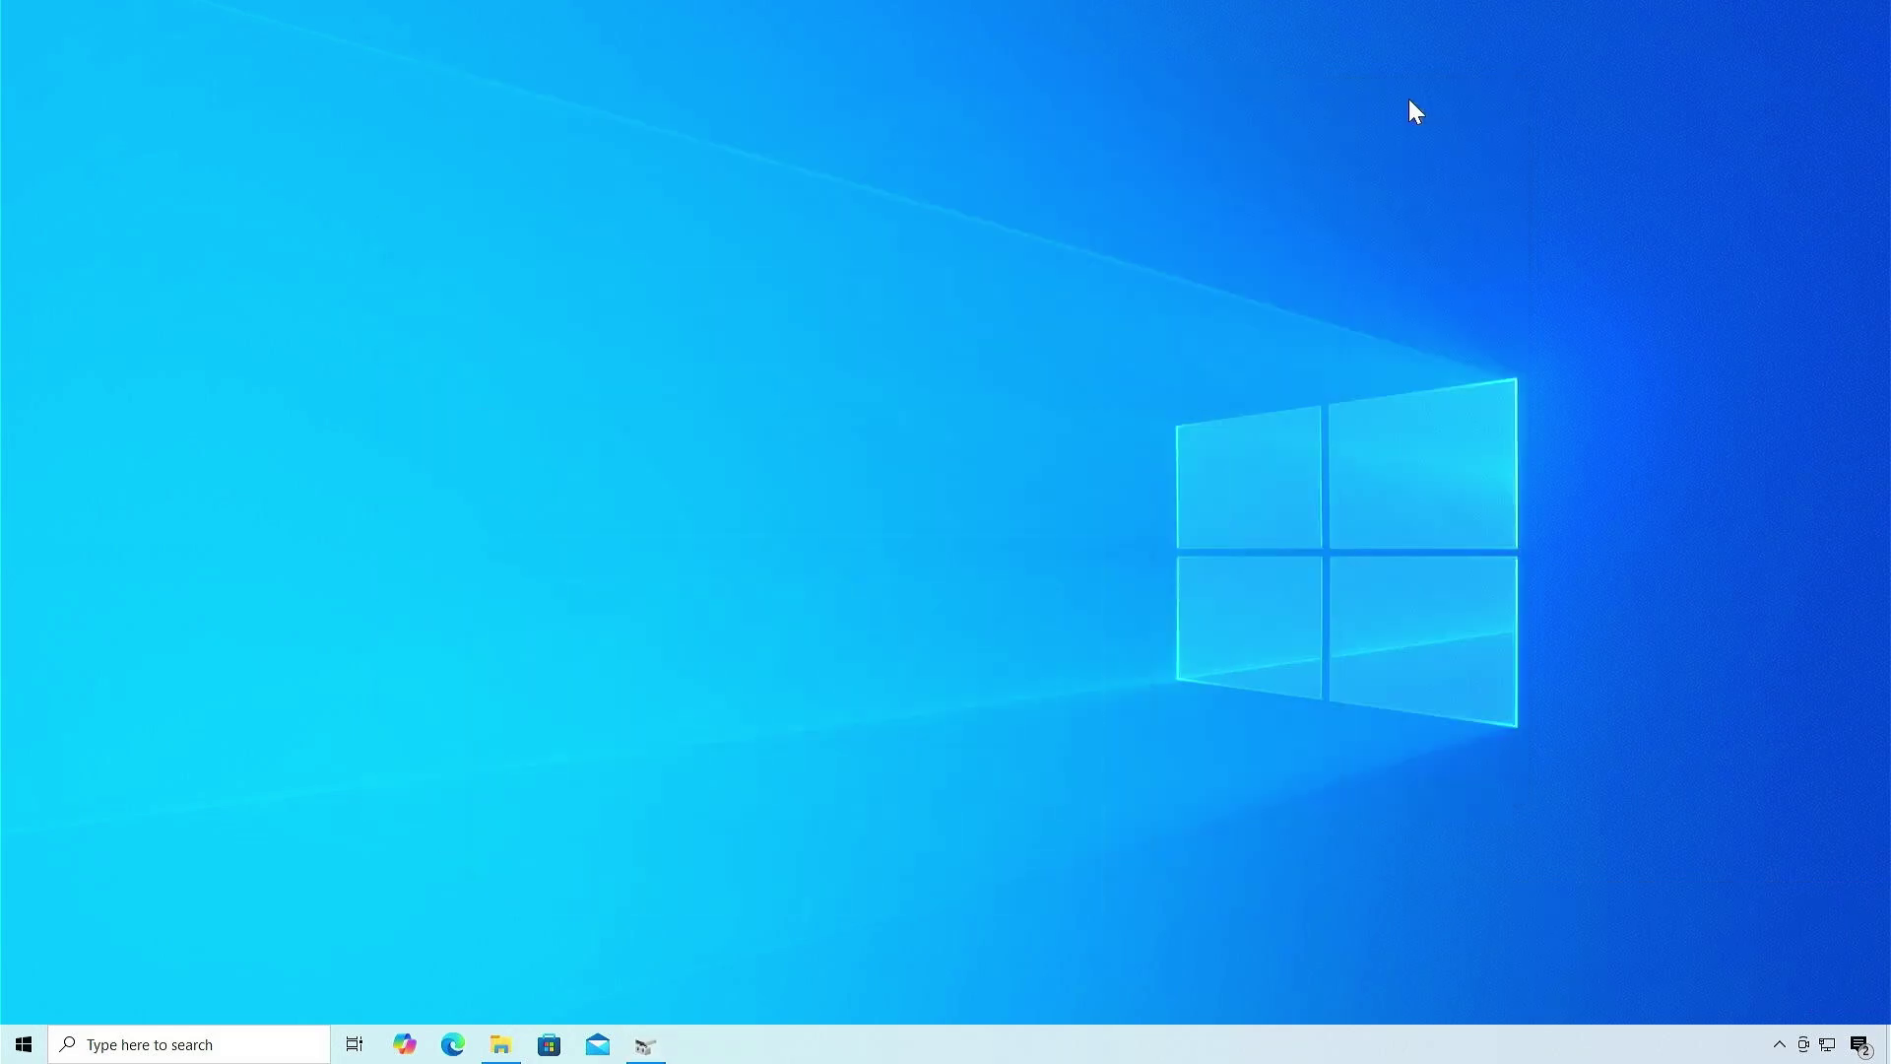
{"action": "right_click", "coordinate": [24, 1045]}
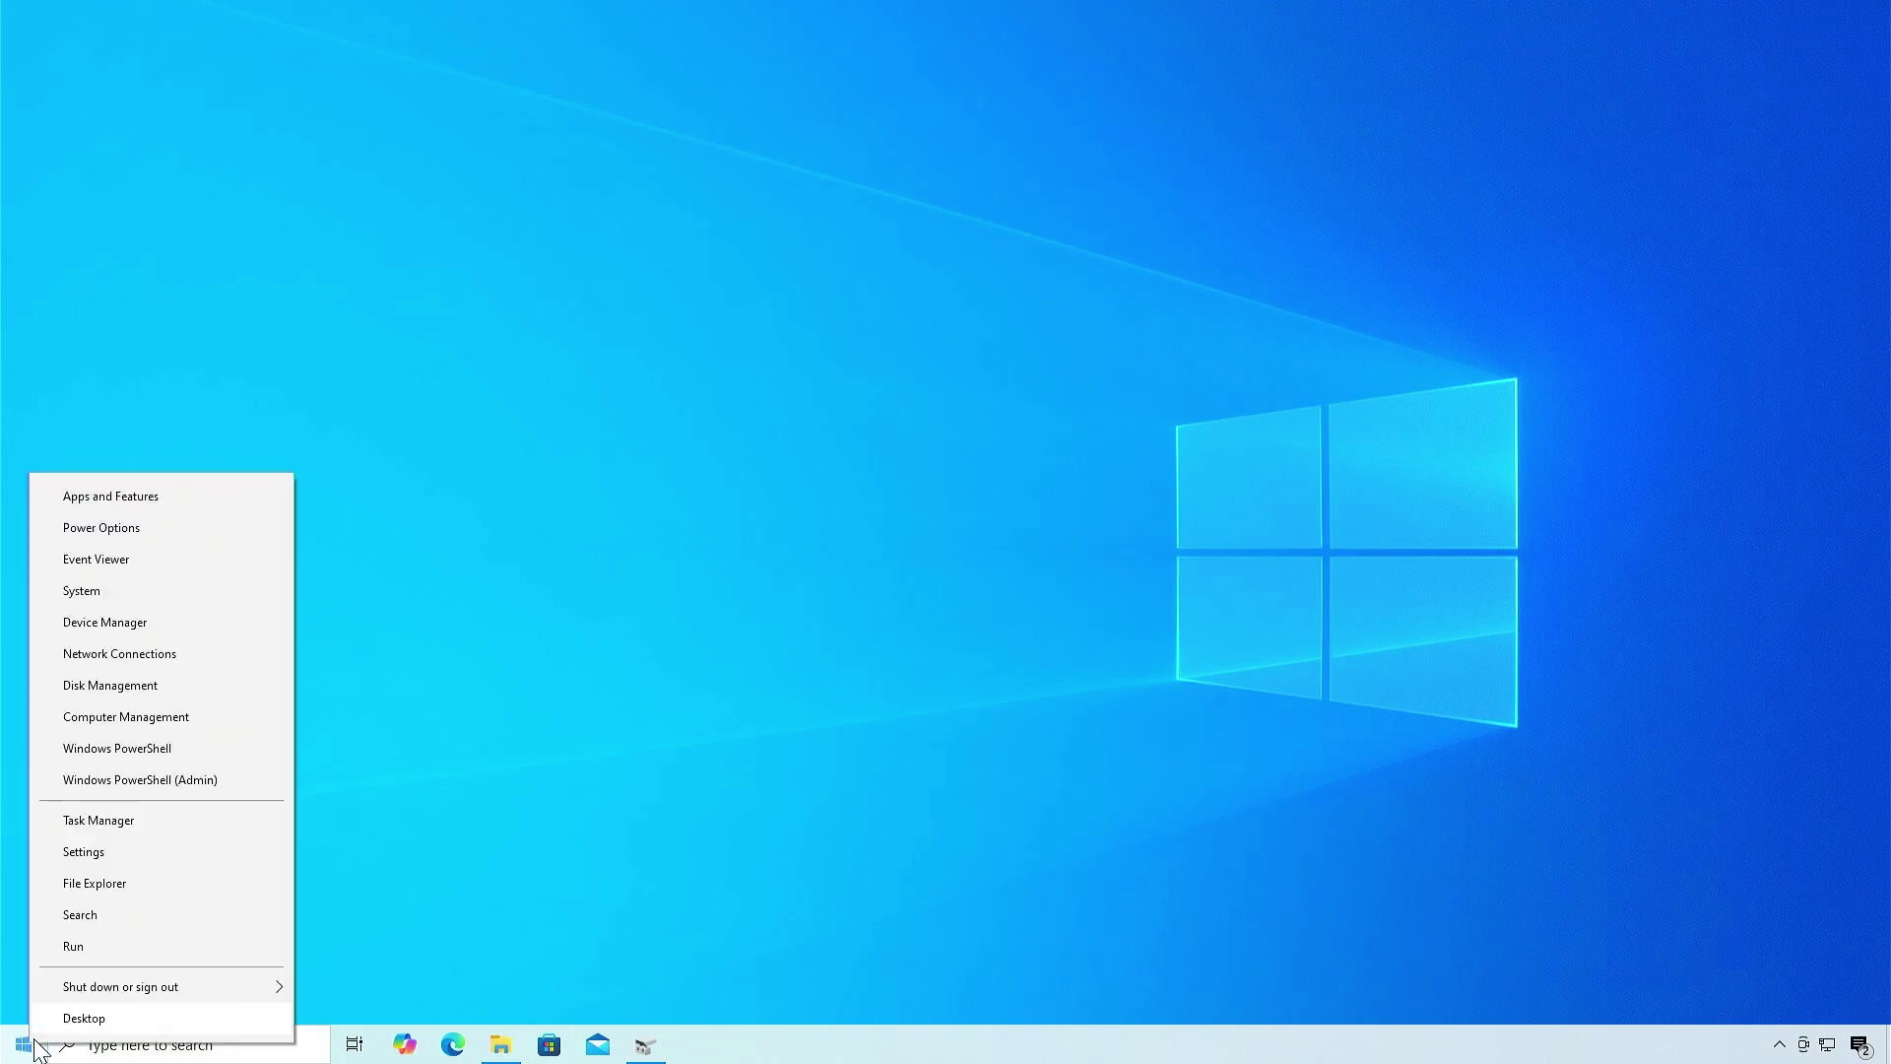
{"action": "left_click", "coordinate": [195, 783]}
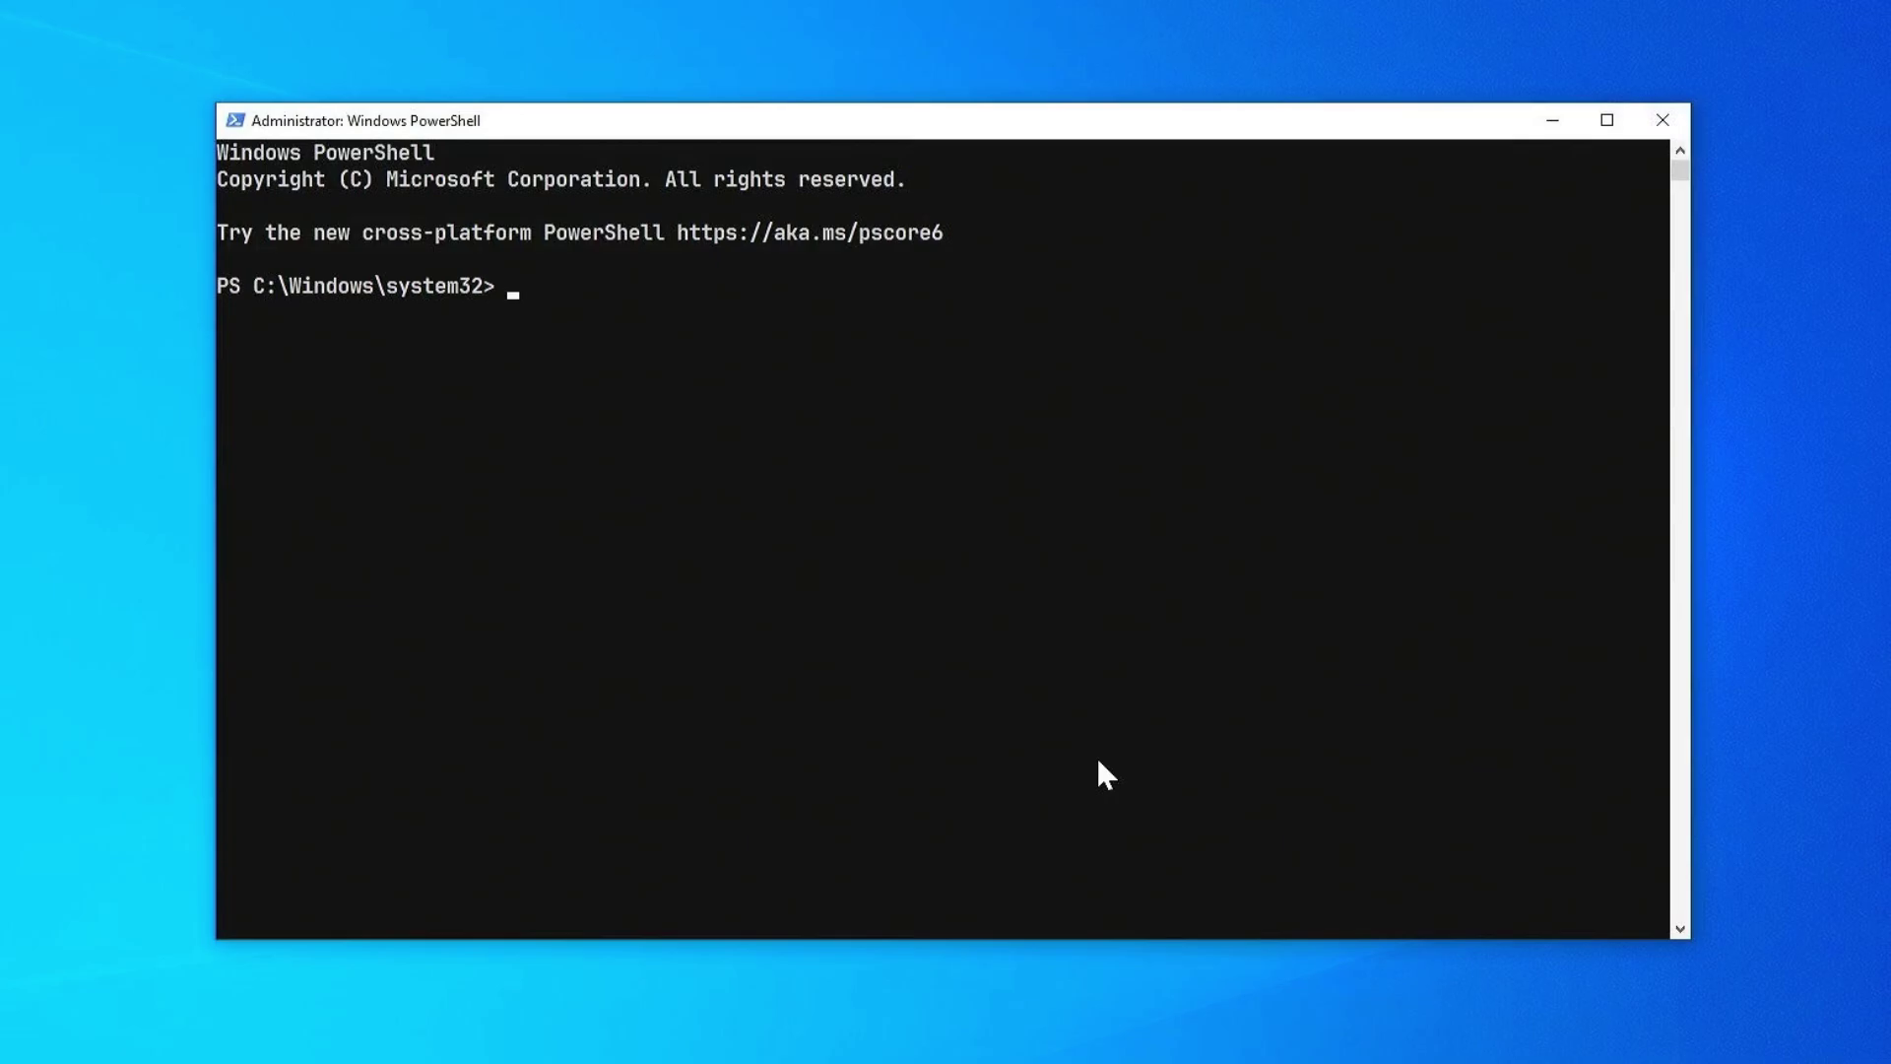
{"action": "type", "text": "d"}
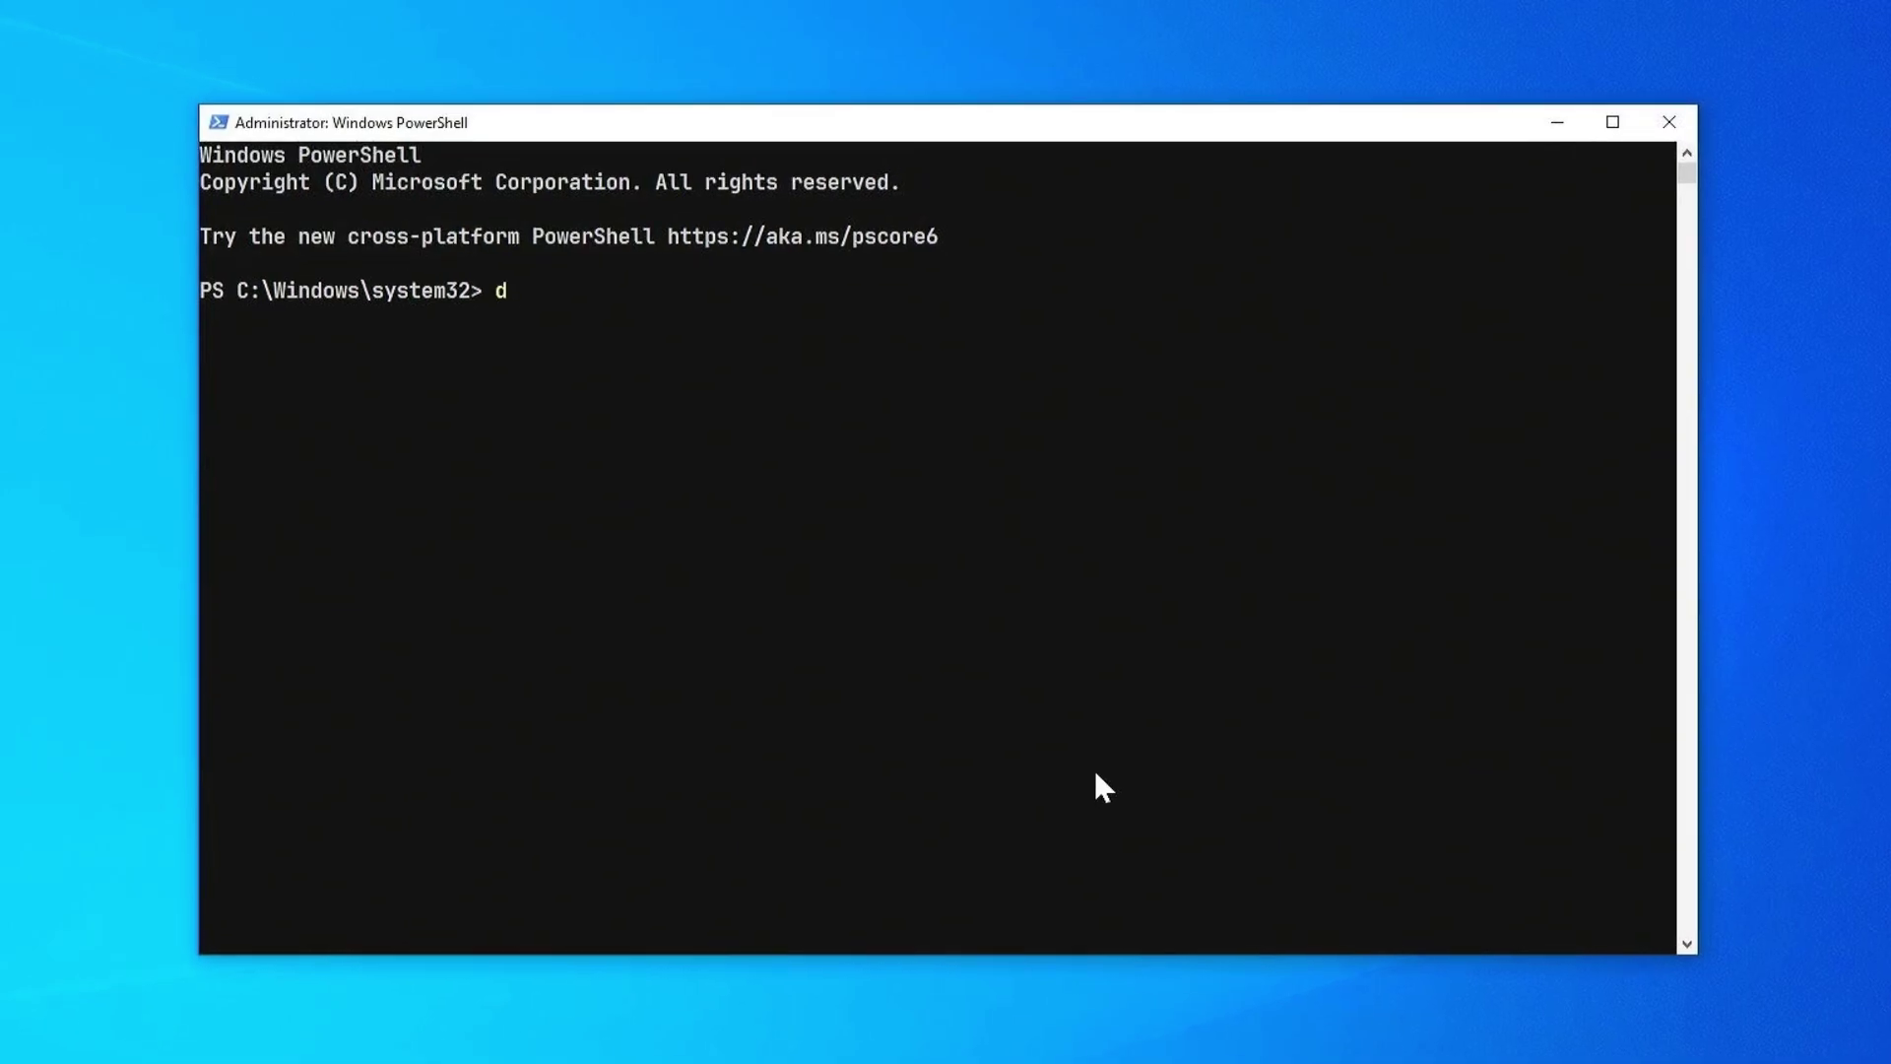
{"action": "type", "text": "iskpart"}
- Start DiskPart, list disks, select Disk 0 and list its partitions
{"action": "key", "text": "Return"}
{"action": "type", "text": "l"}
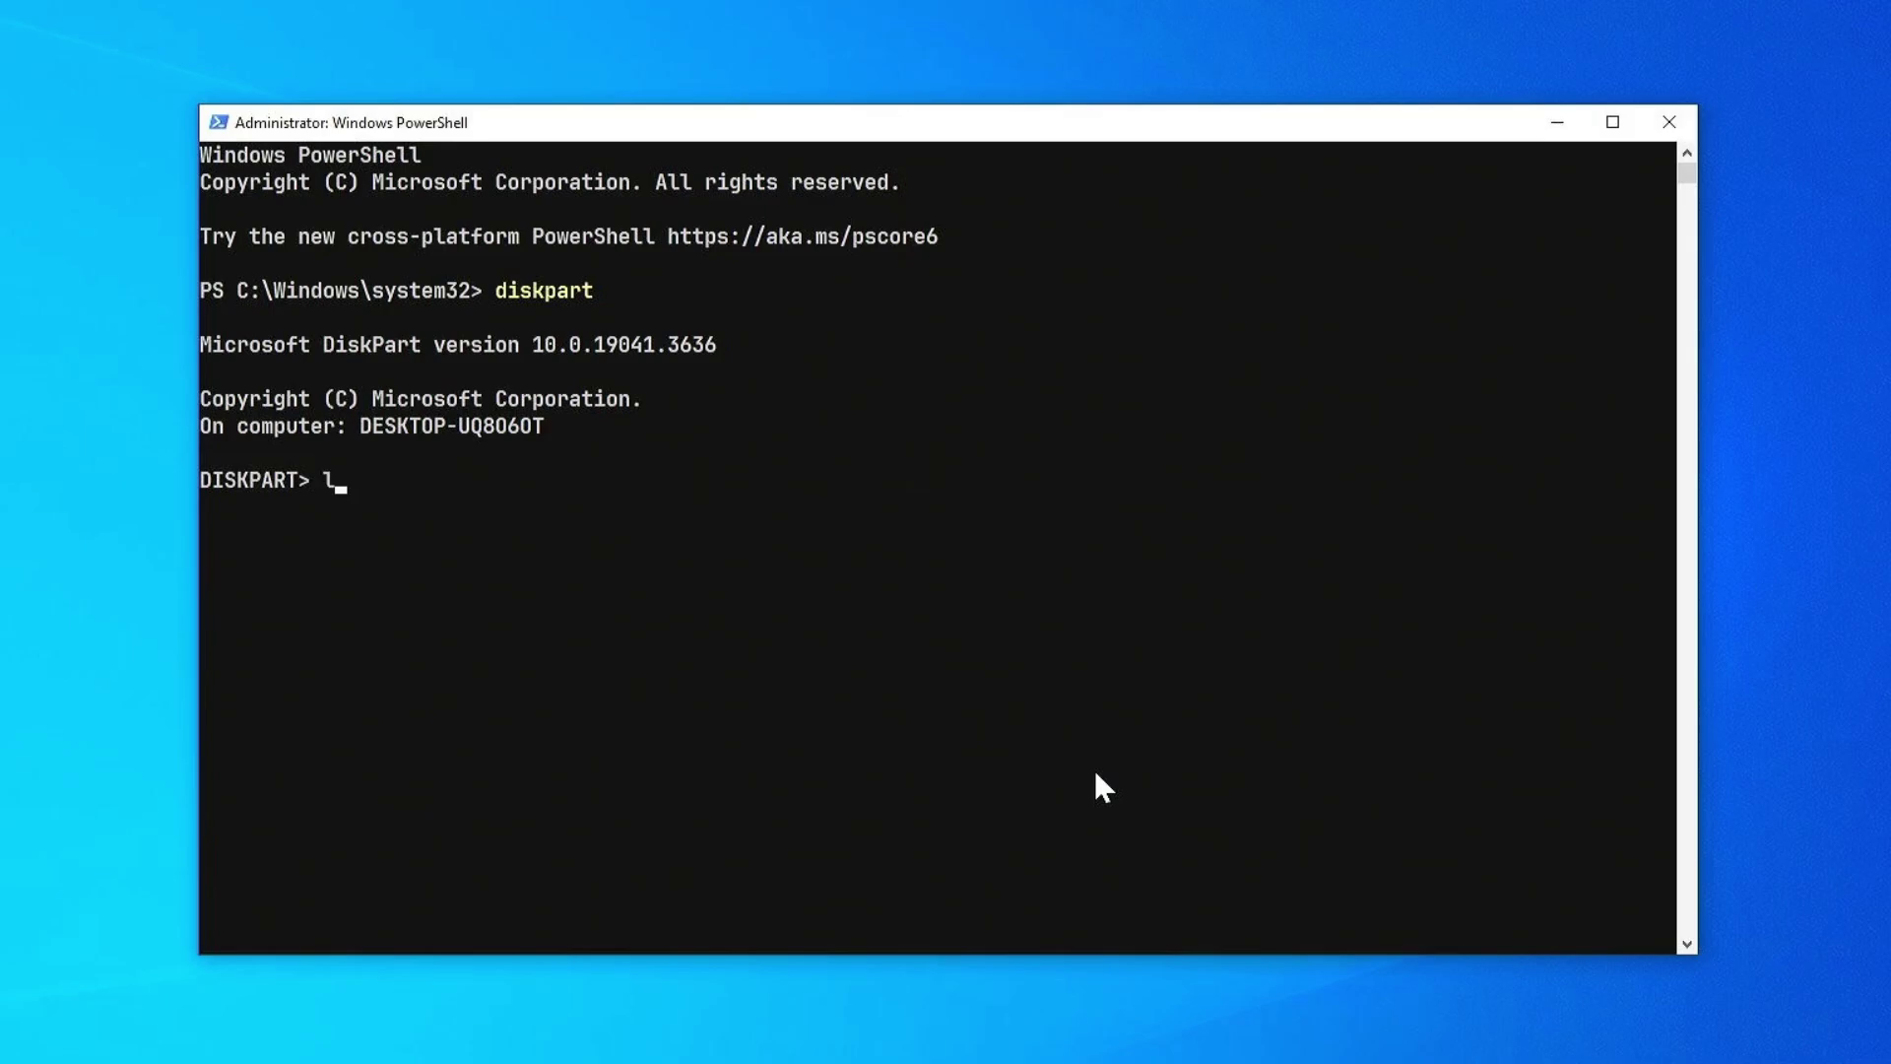
{"action": "type", "text": "ist disk"}
{"action": "key", "text": "Return"}
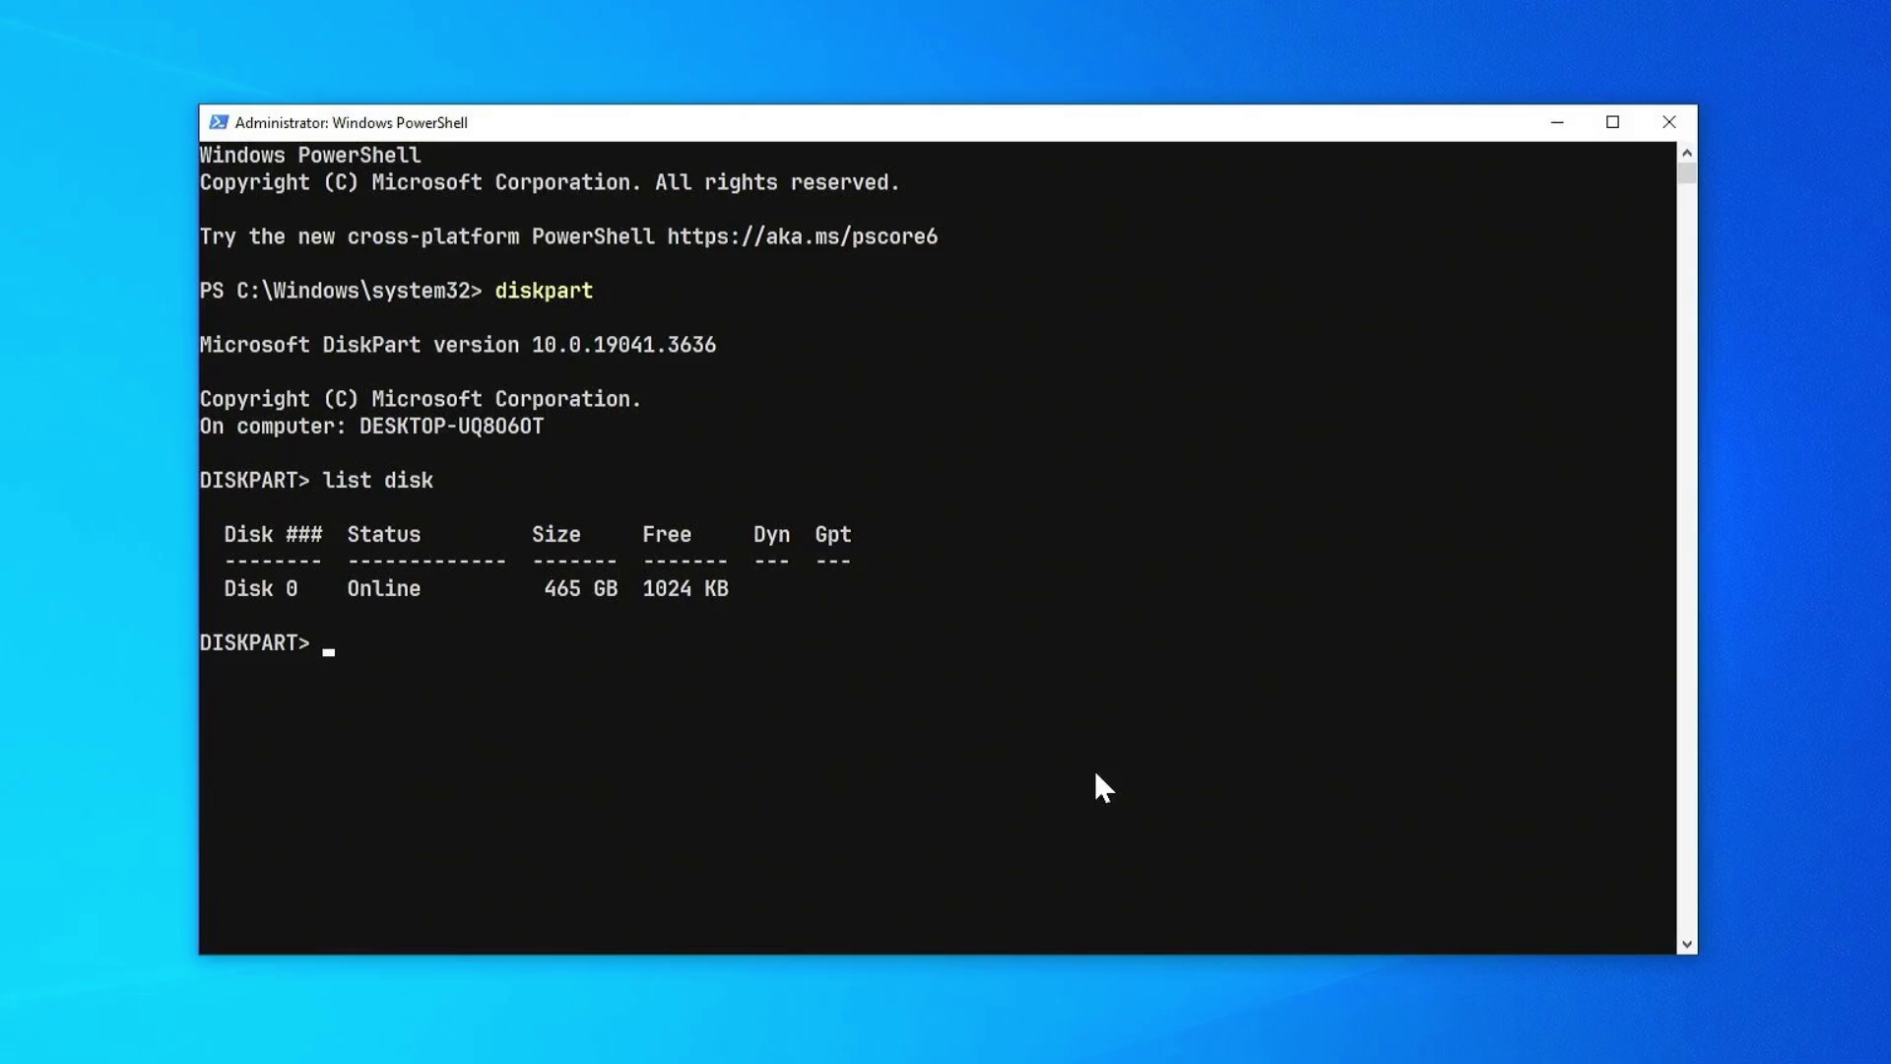
{"action": "type", "text": "sel d"}
{"action": "type", "text": "isk 0"}
{"action": "key", "text": "Return"}
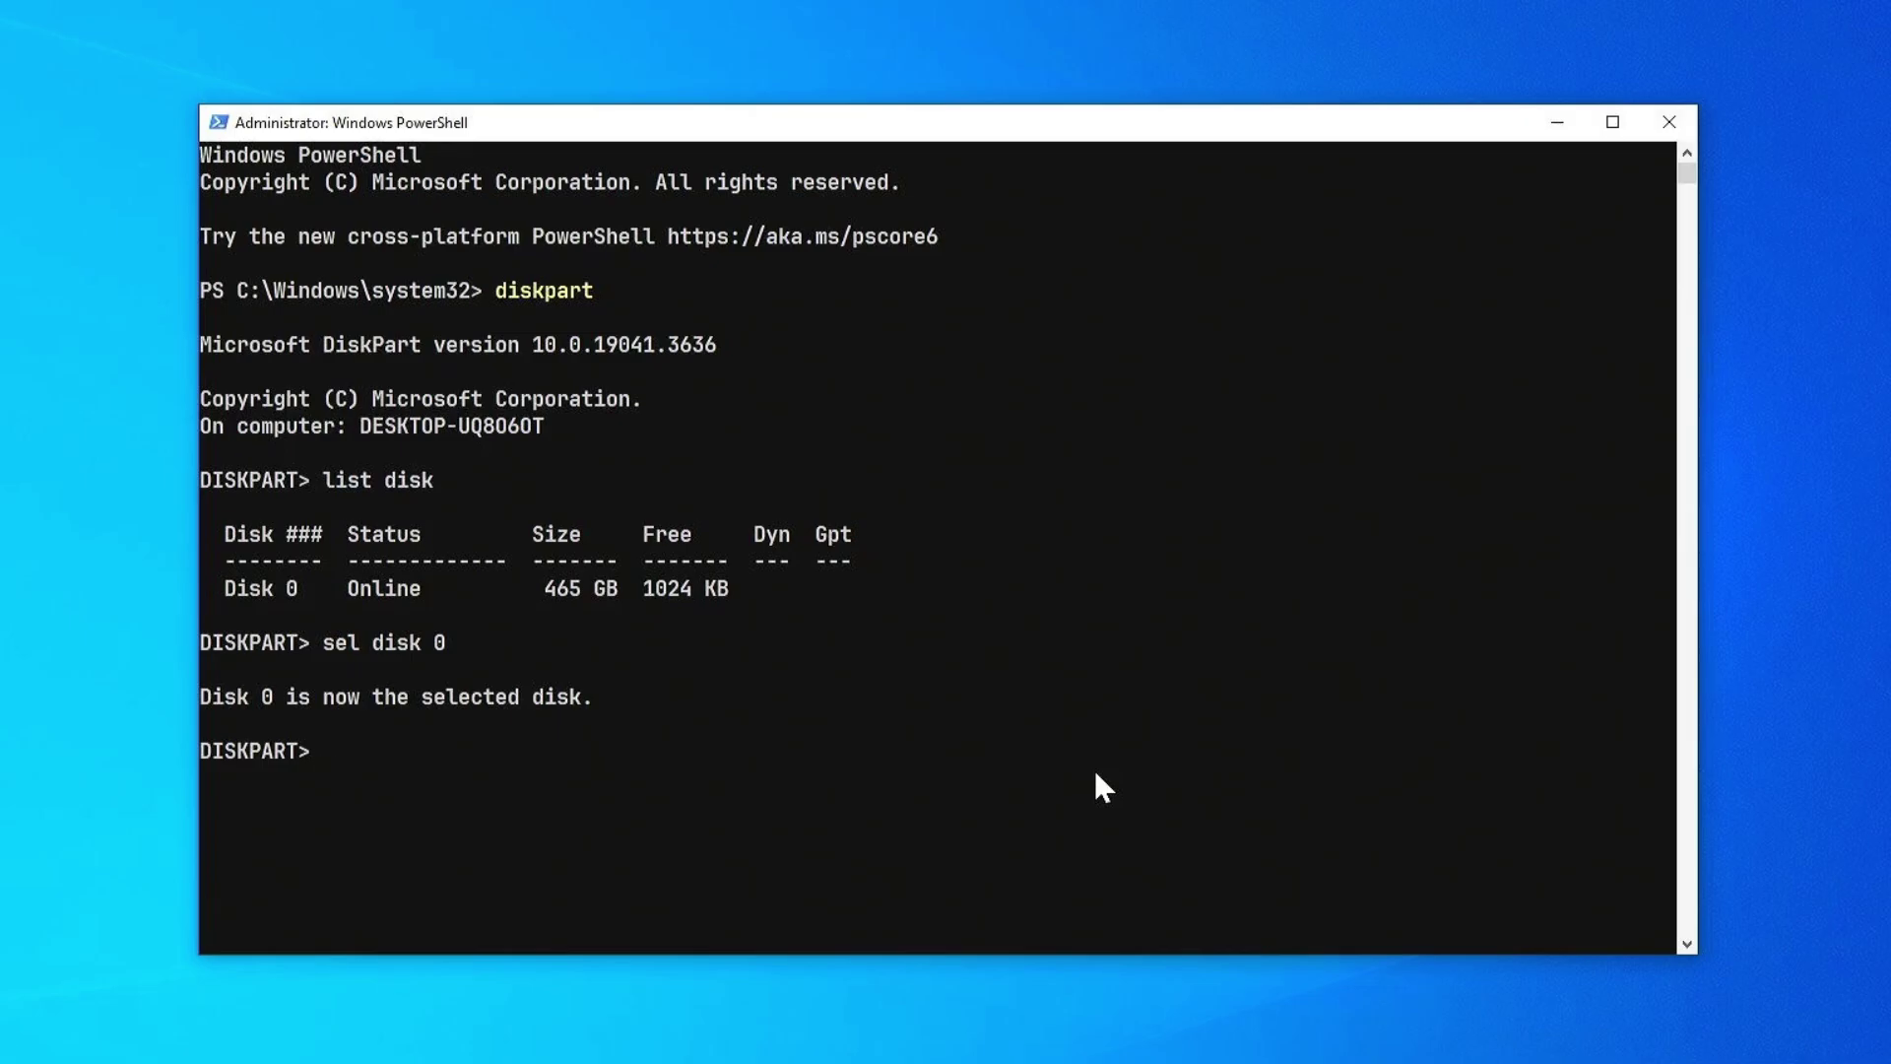
{"action": "type", "text": "list"}
{"action": "type", "text": " par"}
{"action": "key", "text": "Return"}
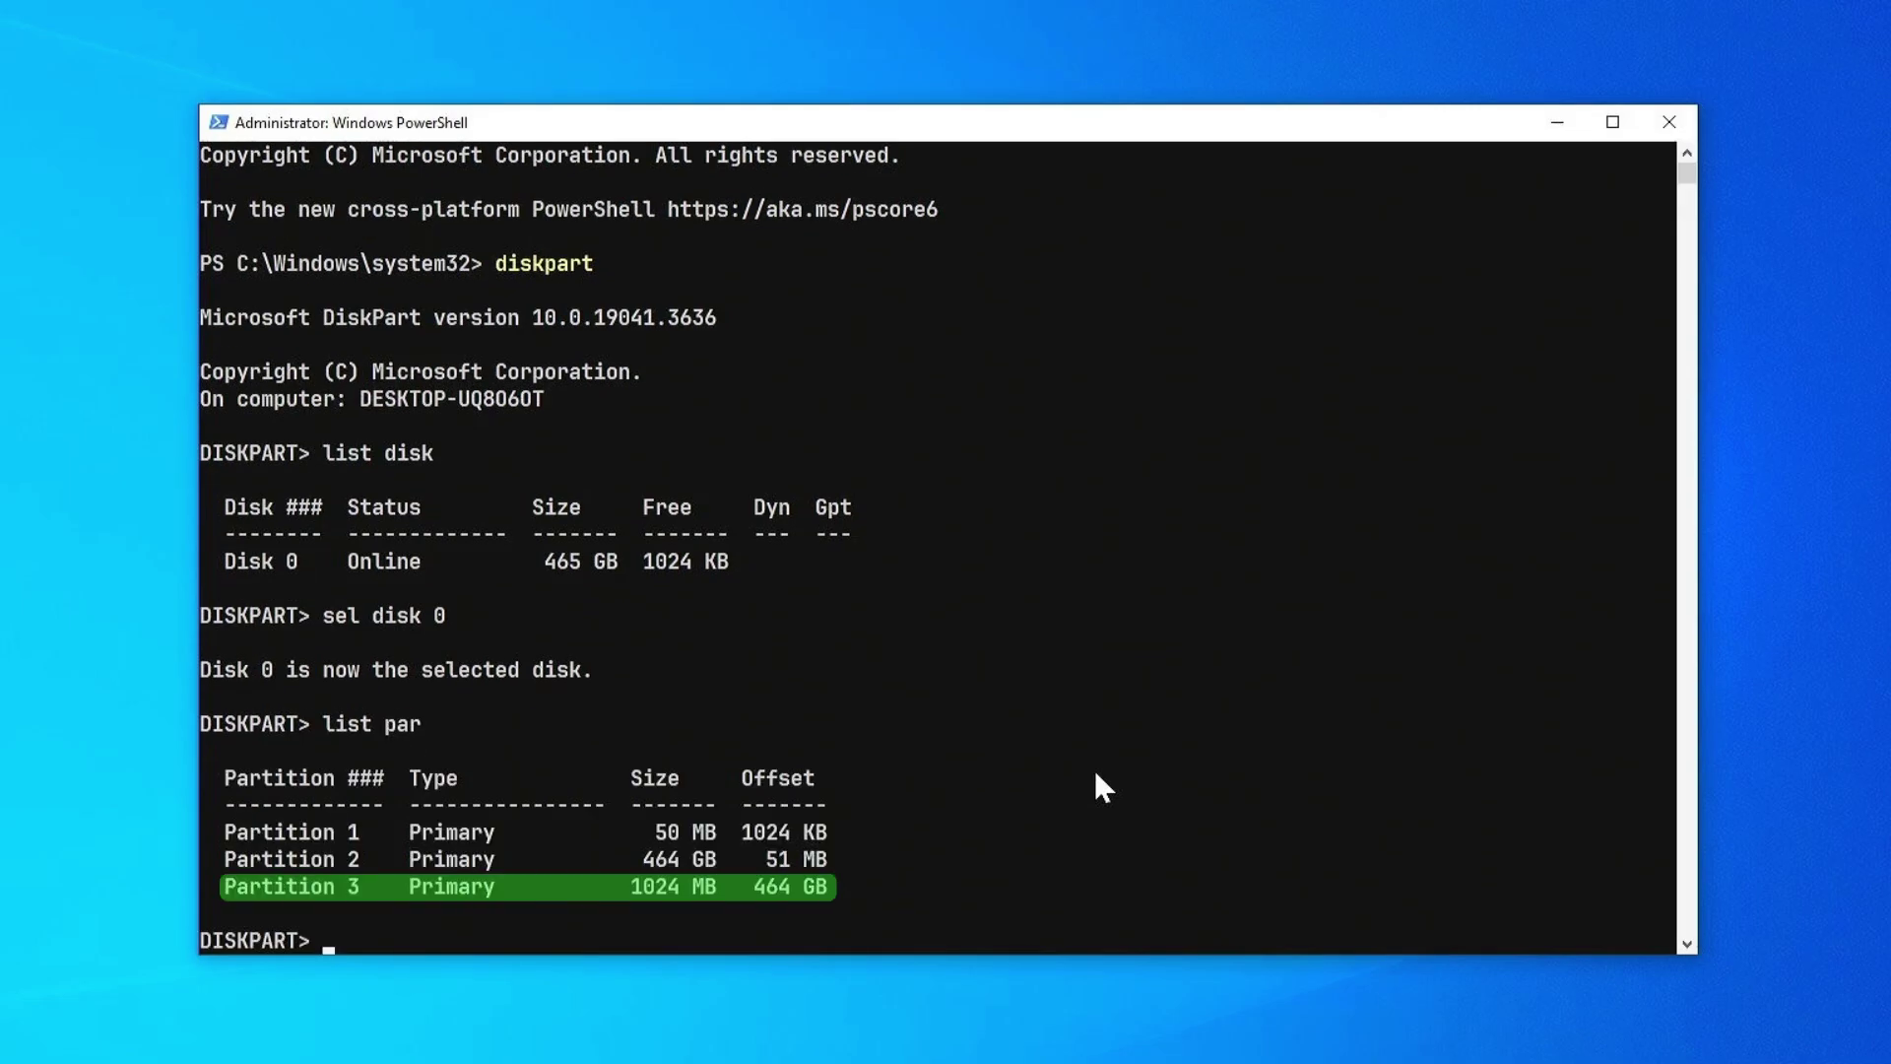
{"action": "type", "text": "se"}
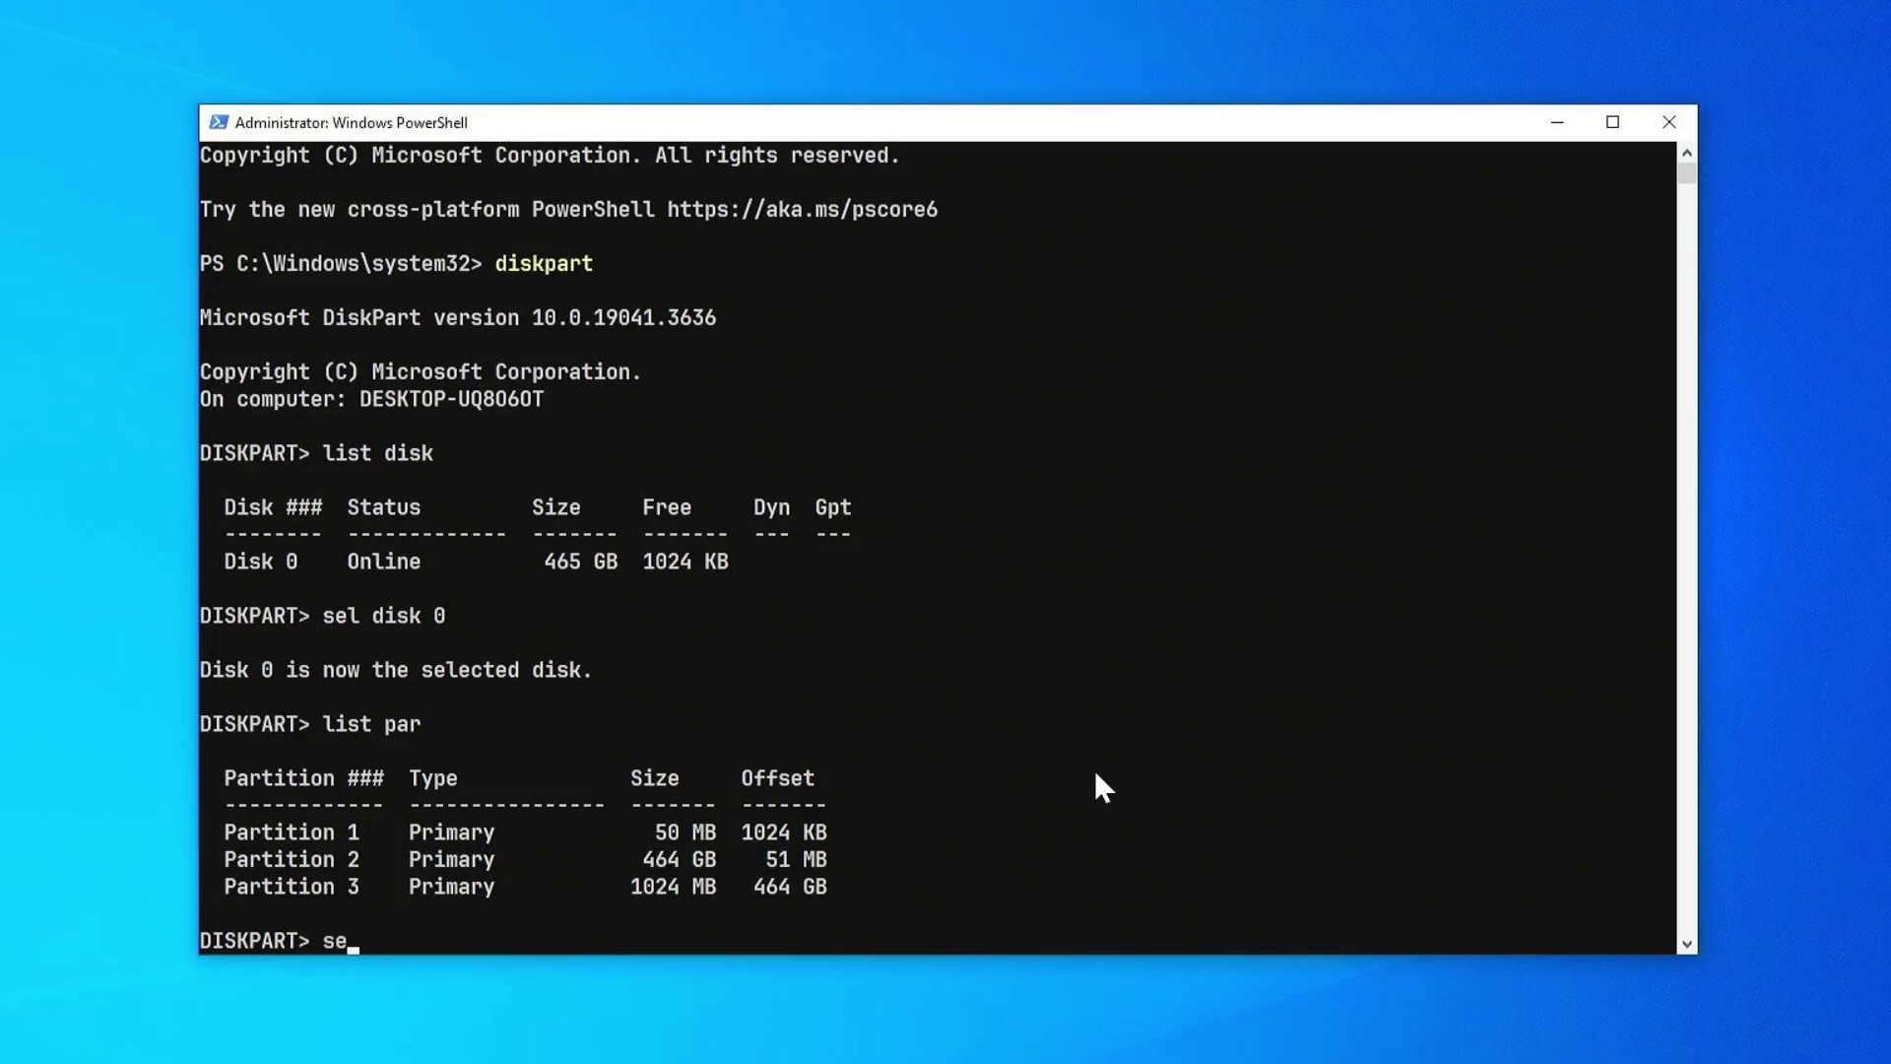
{"action": "type", "text": "l par "}
{"action": "type", "text": "3"}
- Select Partition 3 and display its details: type 07, healthy NTFS volume D
{"action": "key", "text": "Return"}
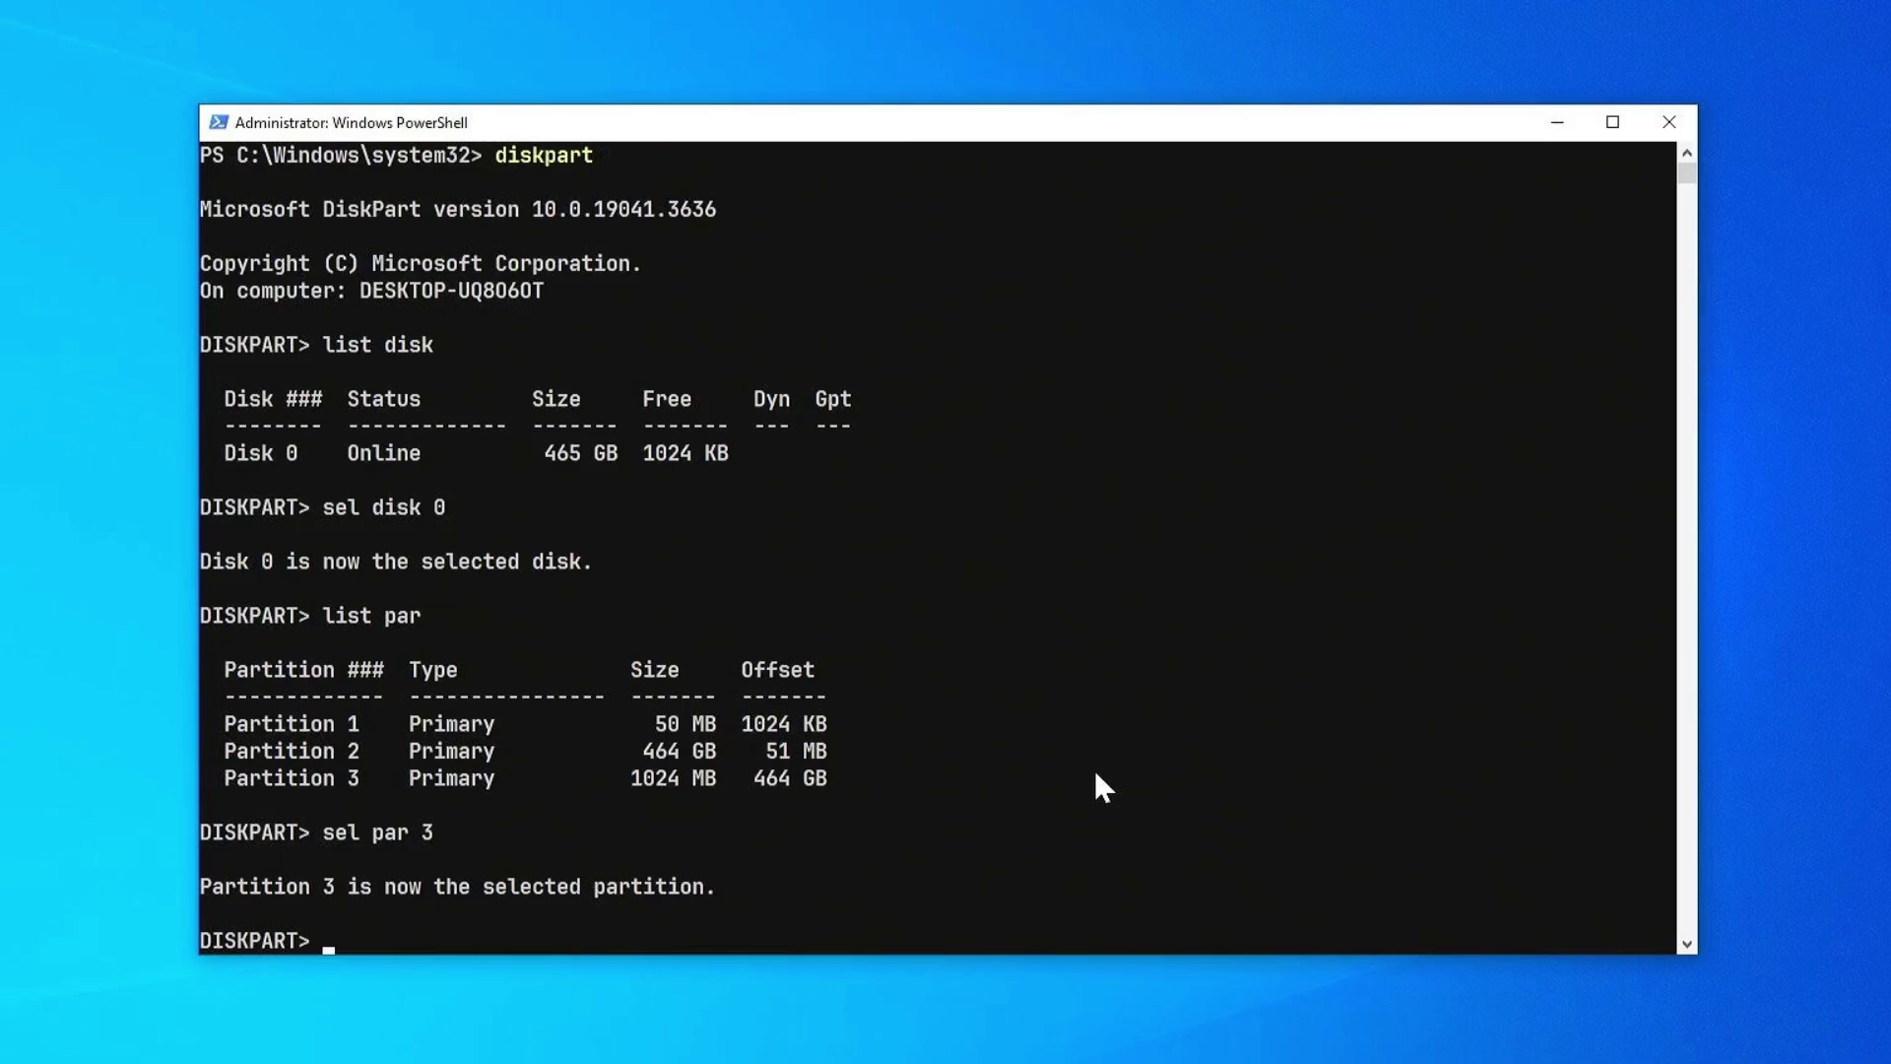
{"action": "type", "text": "deta"}
{"action": "type", "text": "il par"}
{"action": "key", "text": "Return"}
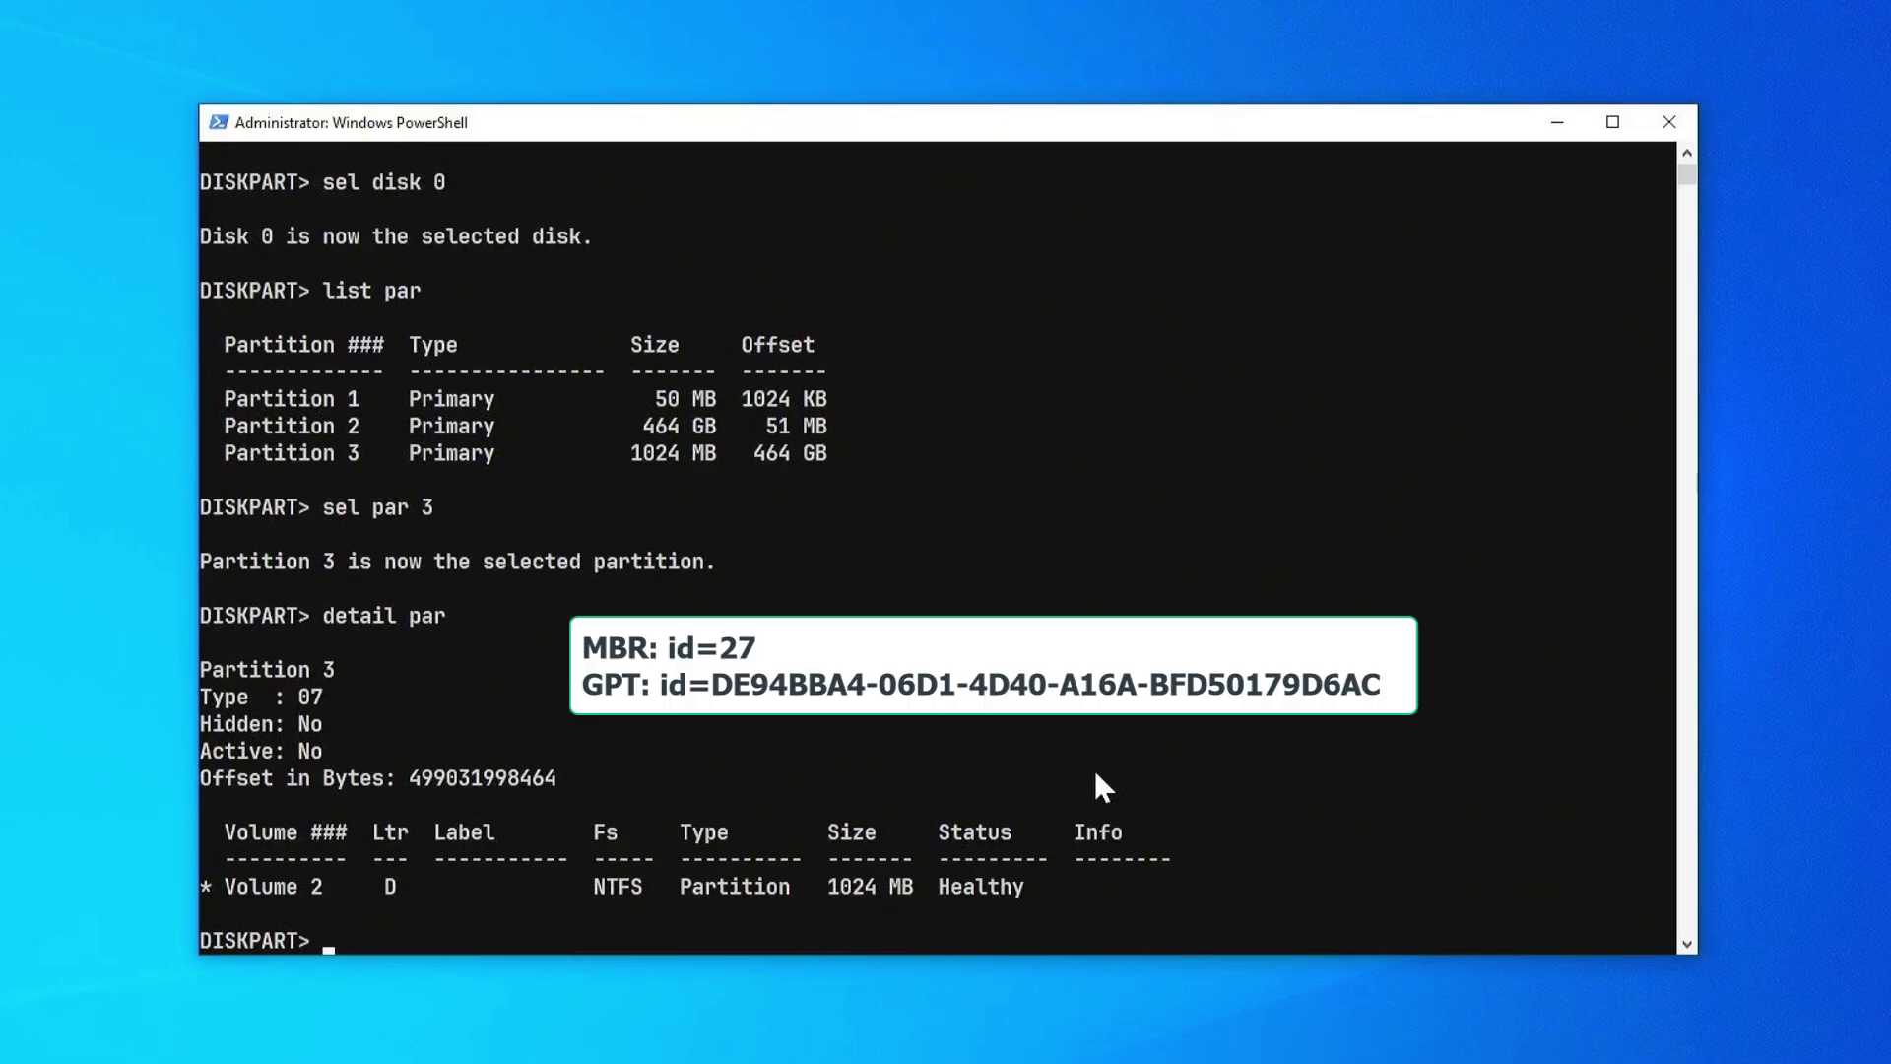
{"action": "type", "text": "set i"}
{"action": "type", "text": "d="}
{"action": "type", "text": "27"}
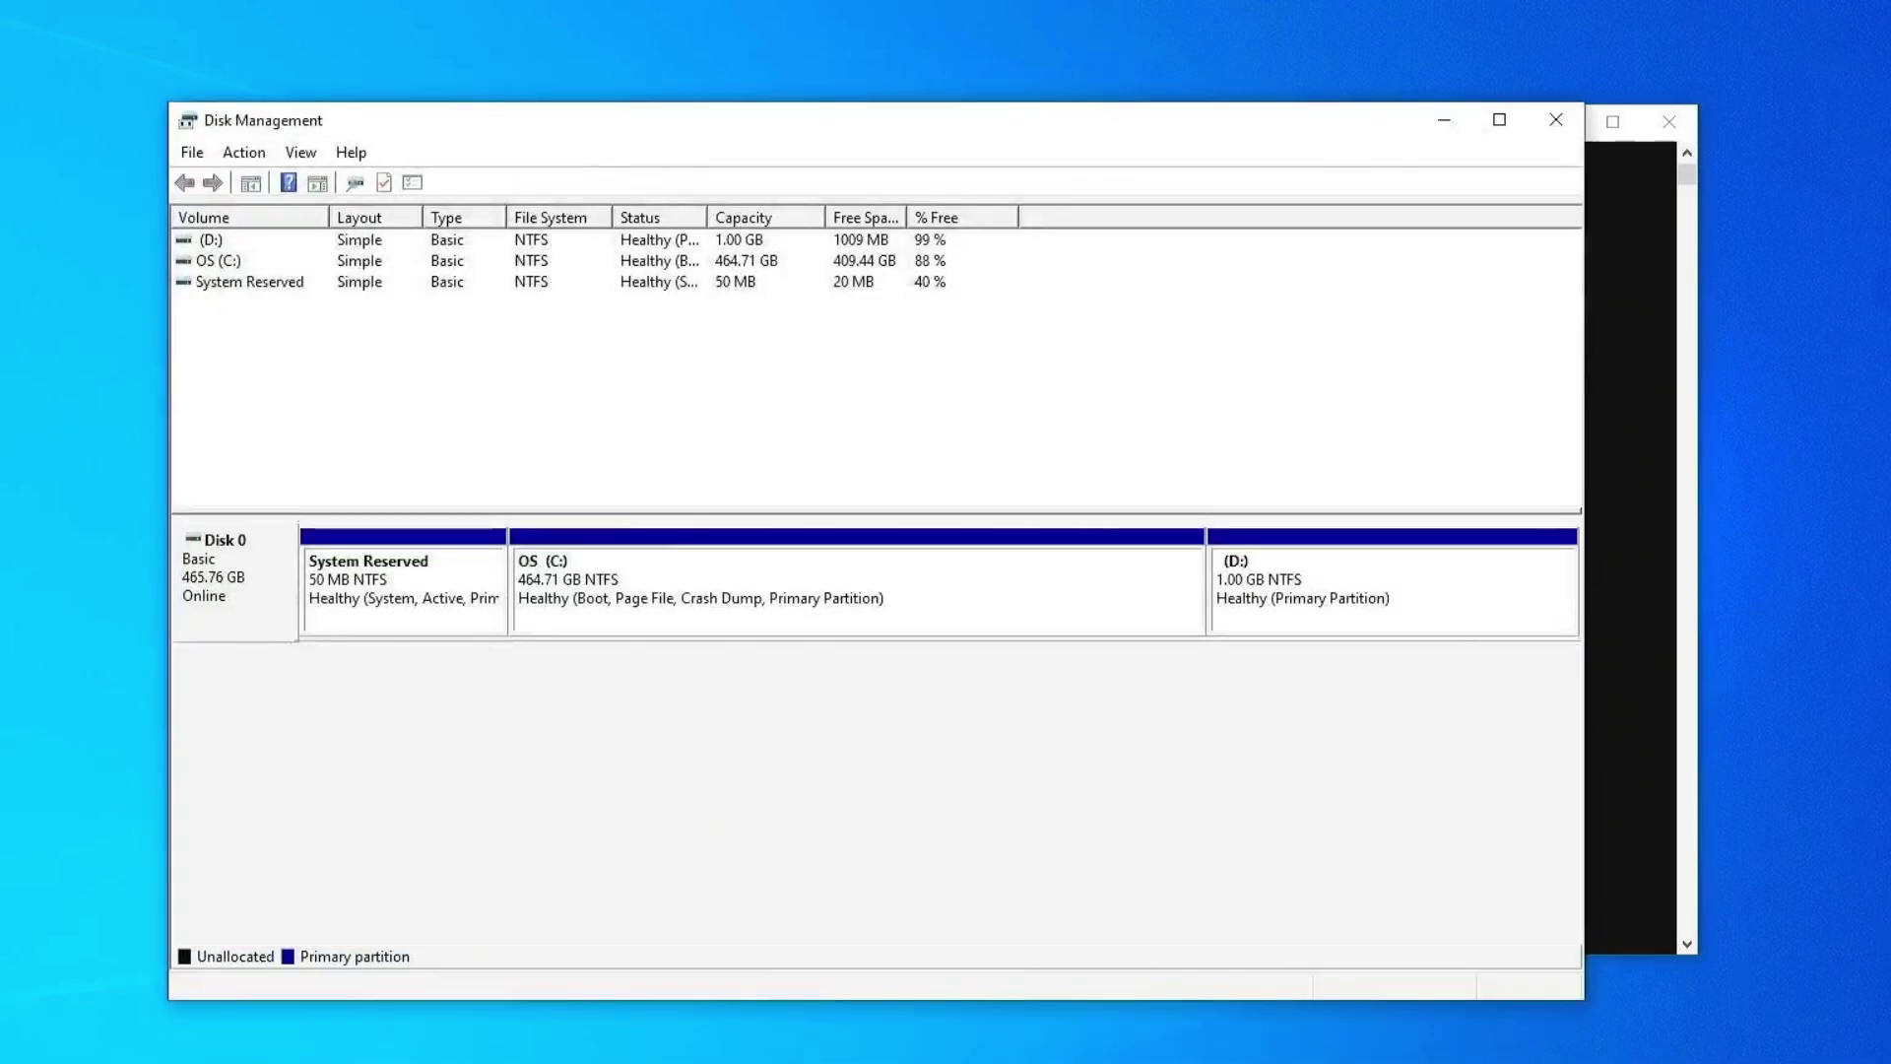
- Check Disk 0's Properties and Volumes tab for its MBR partition style, then minimize Disk Management
{"action": "right_click", "coordinate": [254, 624]}
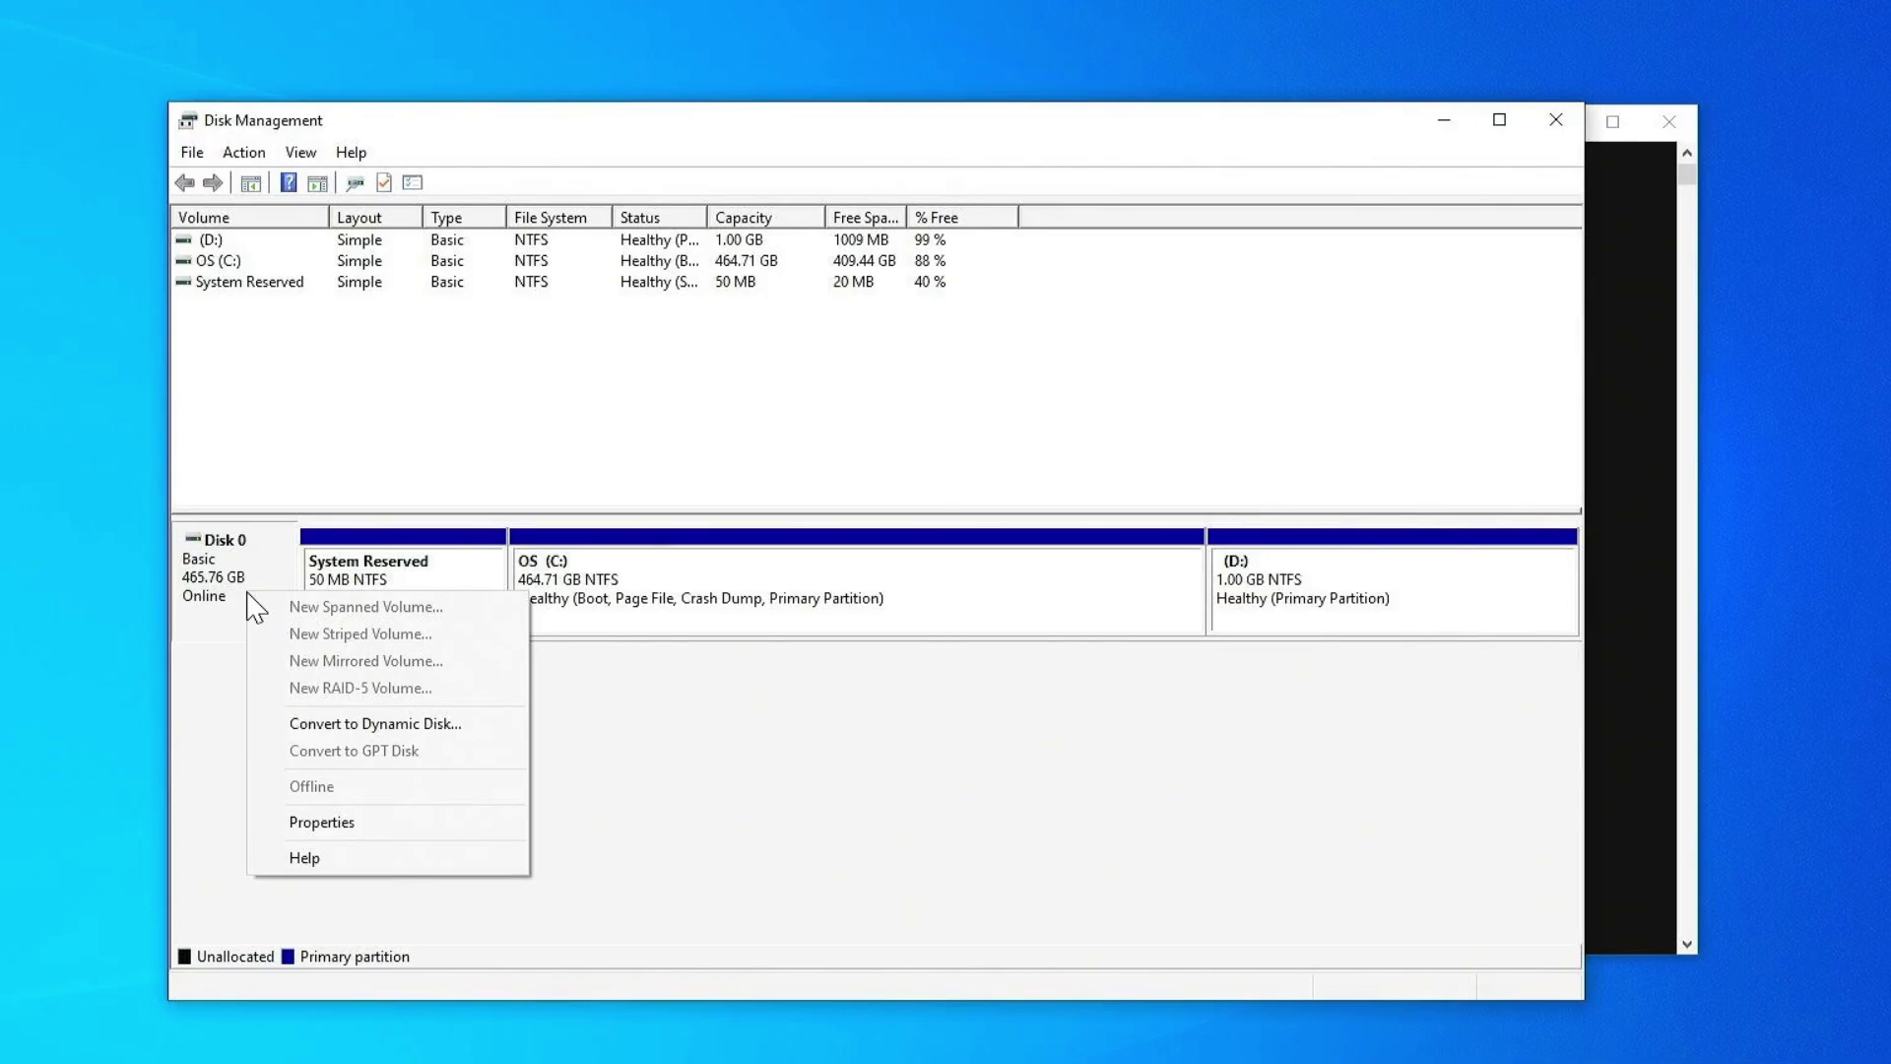
{"action": "left_click", "coordinate": [348, 826]}
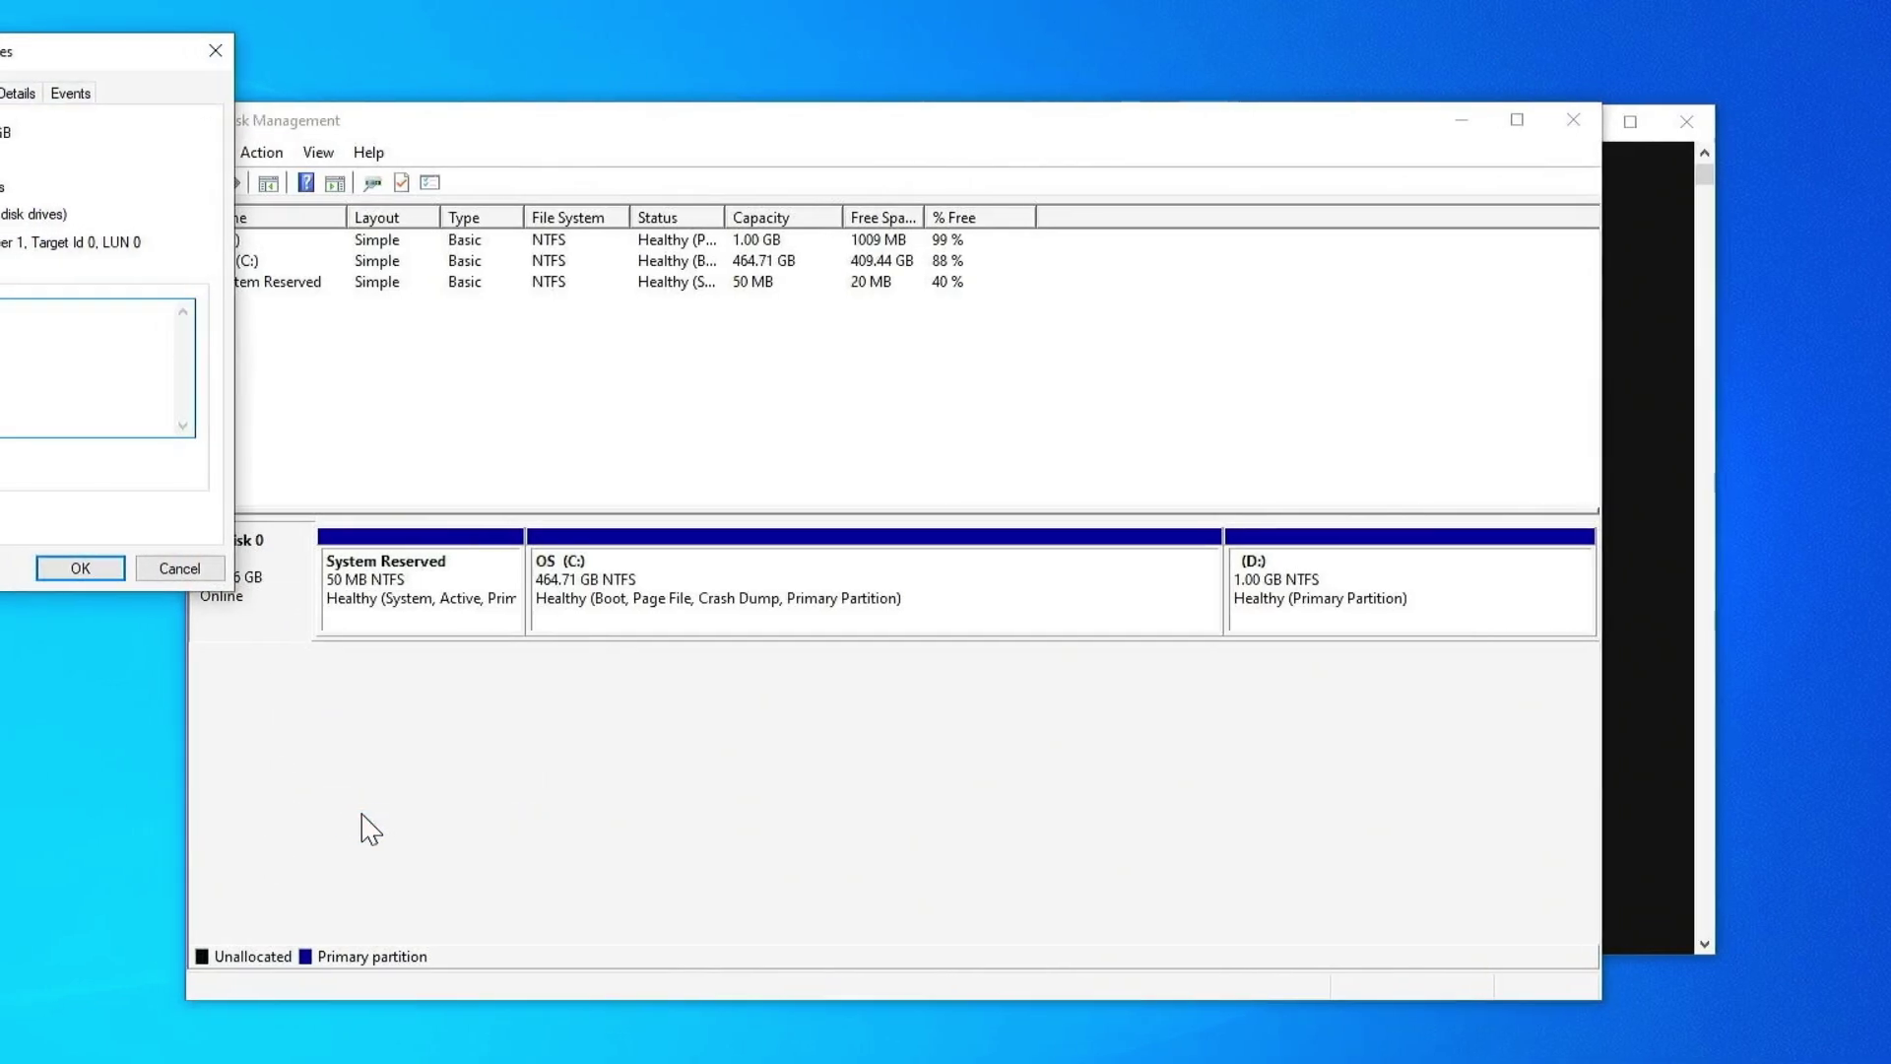
{"action": "left_click", "coordinate": [212, 94]}
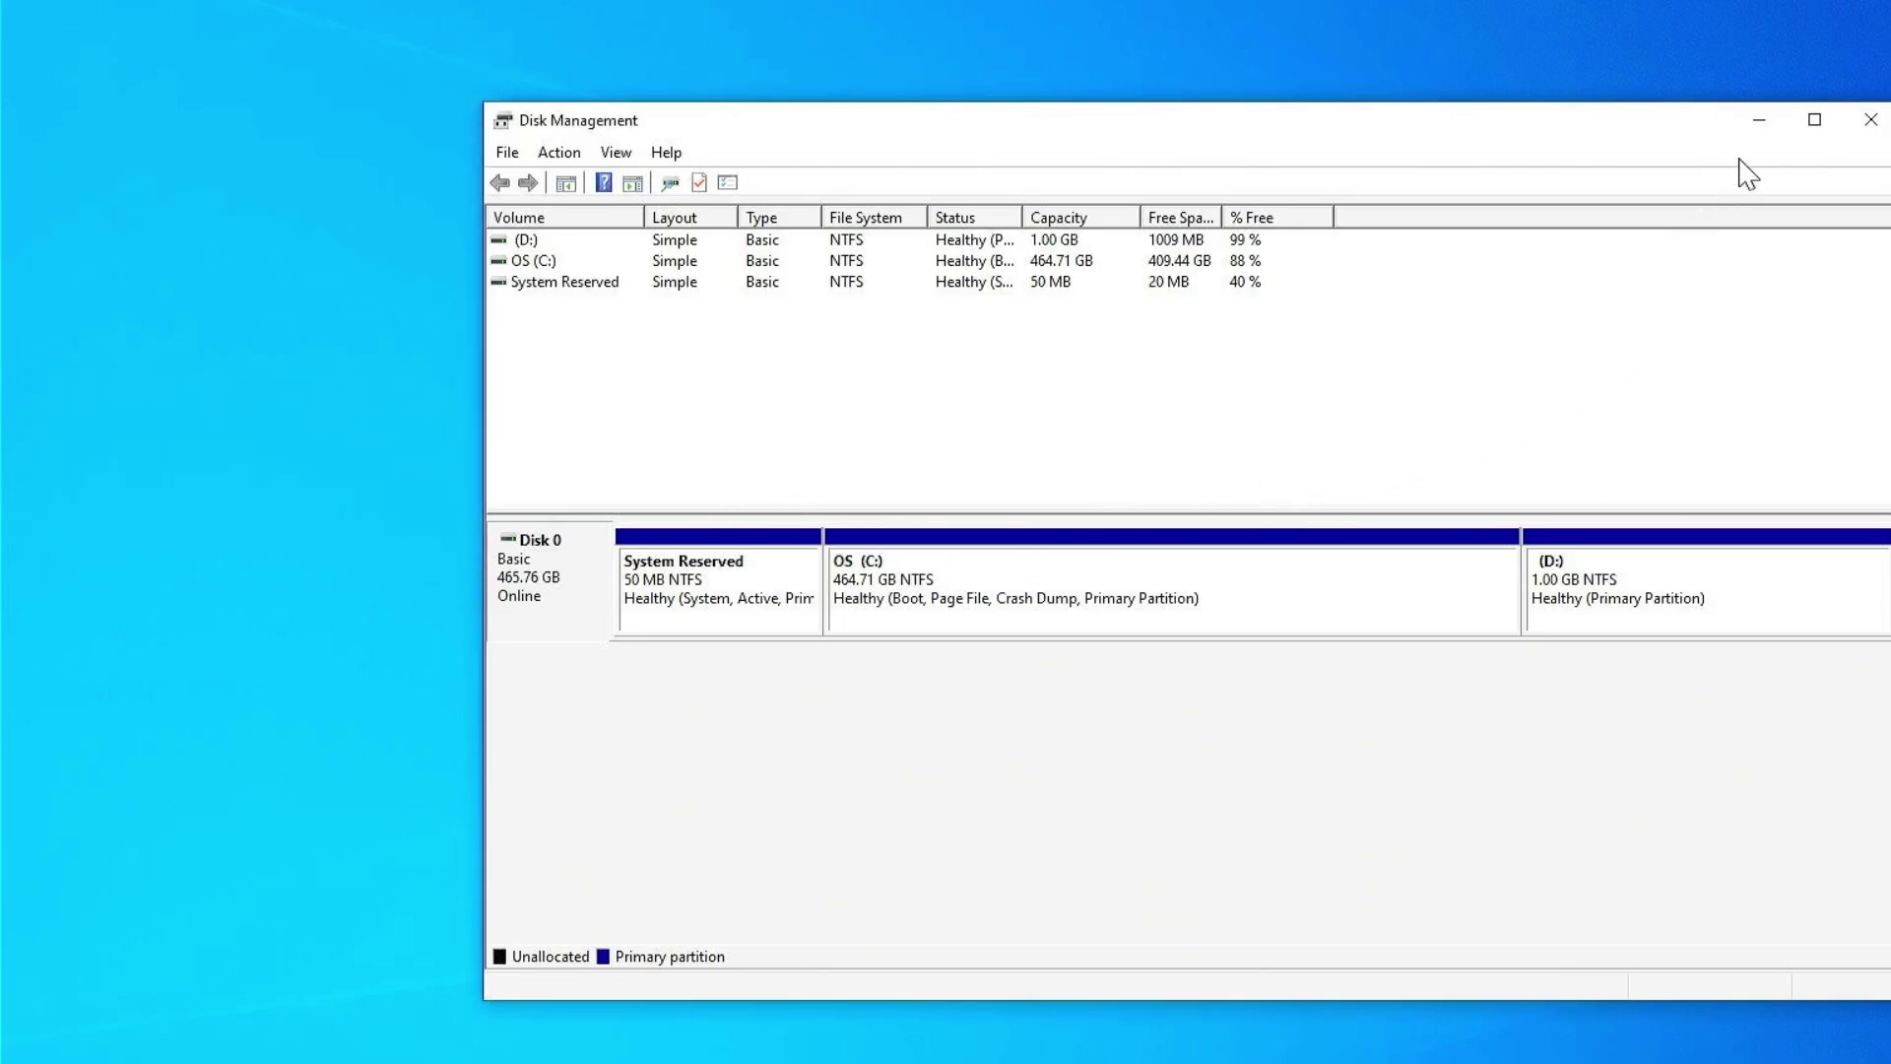
{"action": "left_click", "coordinate": [1759, 120]}
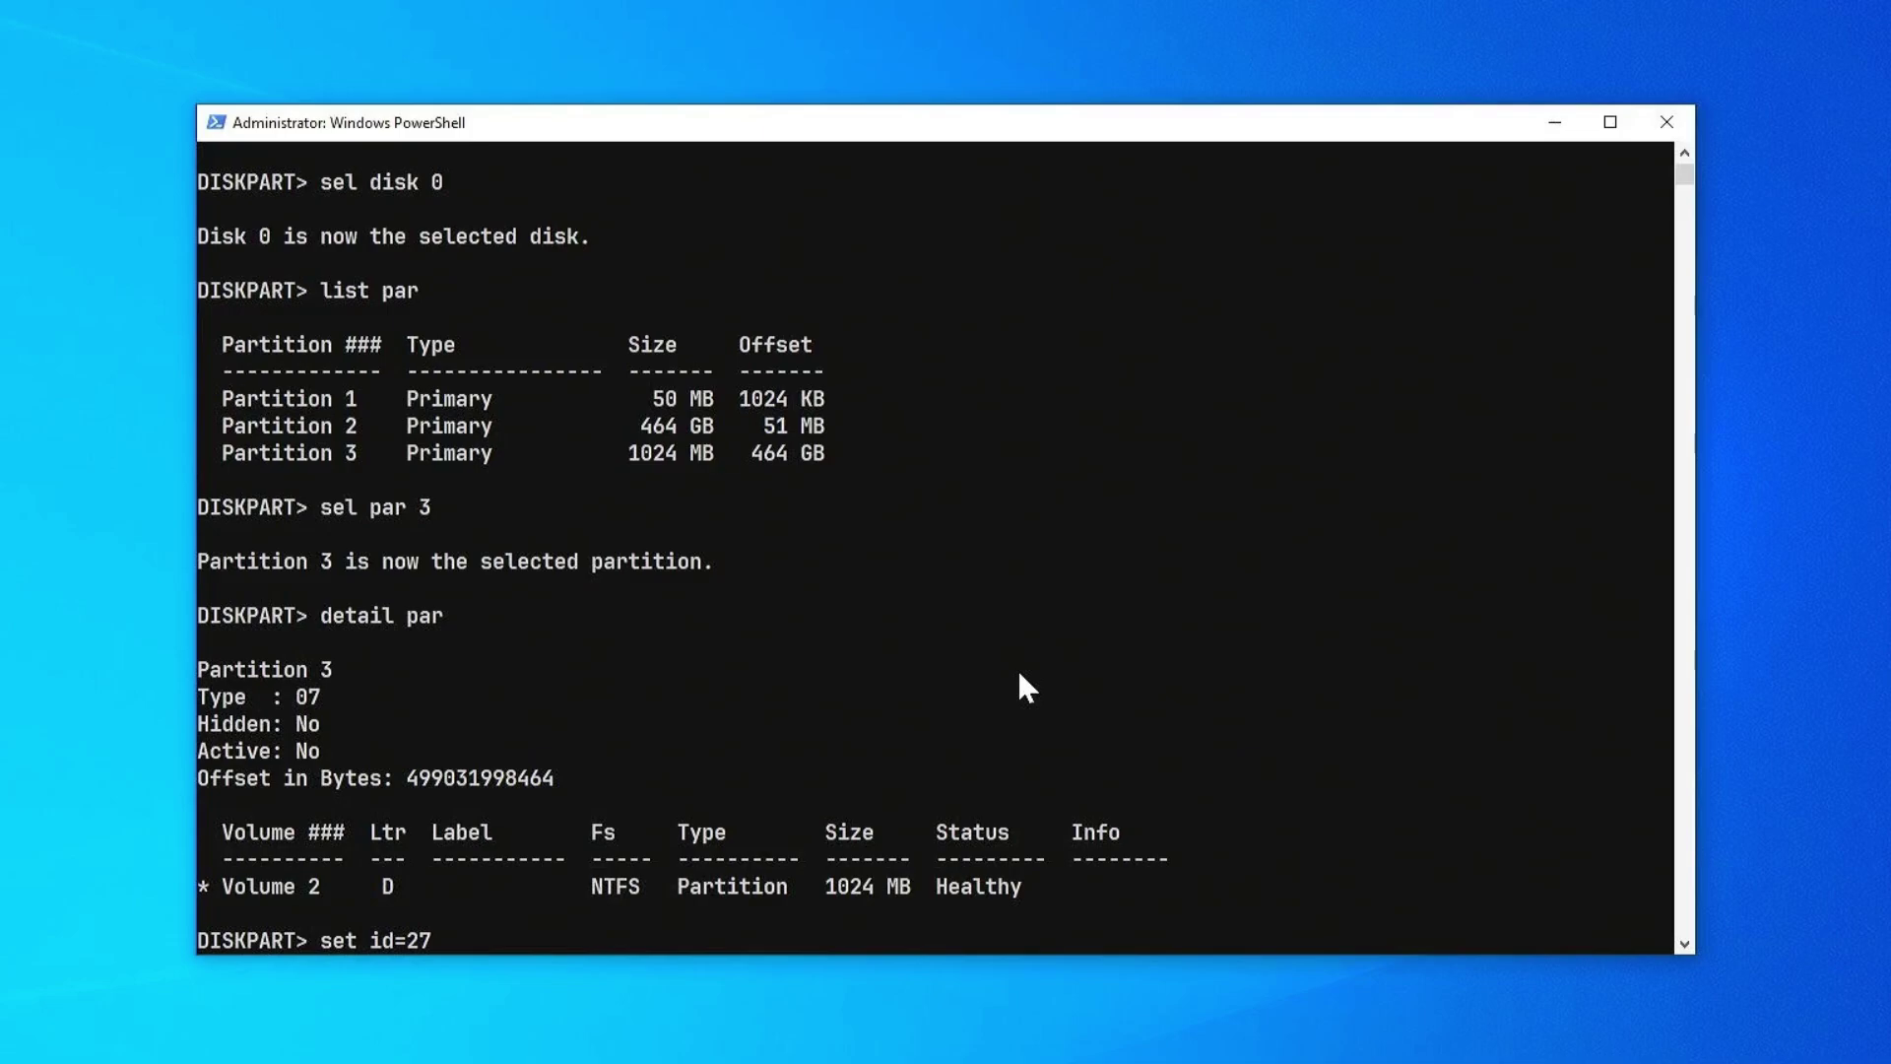
- Set Partition 3's ID to 27 and confirm it shows Type 27 with volume D hidden
{"action": "key", "text": "Return"}
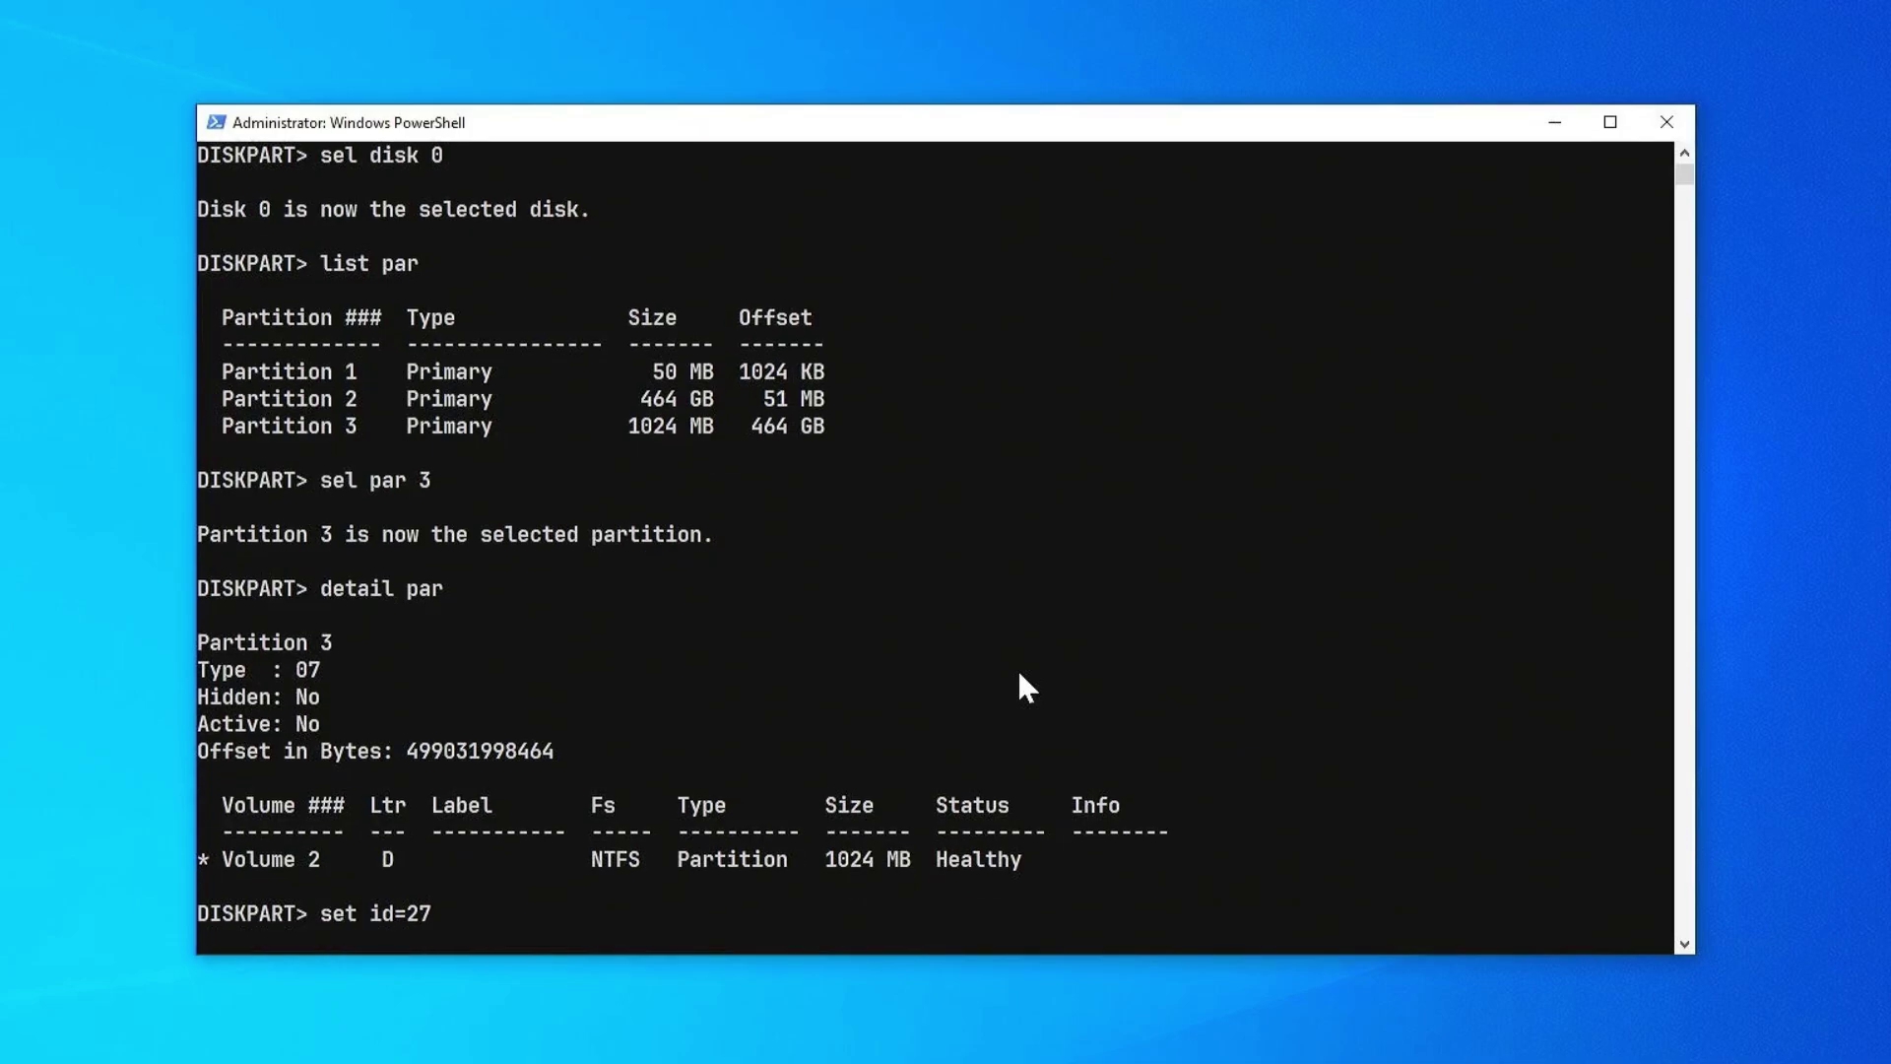
{"action": "type", "text": "detail par"}
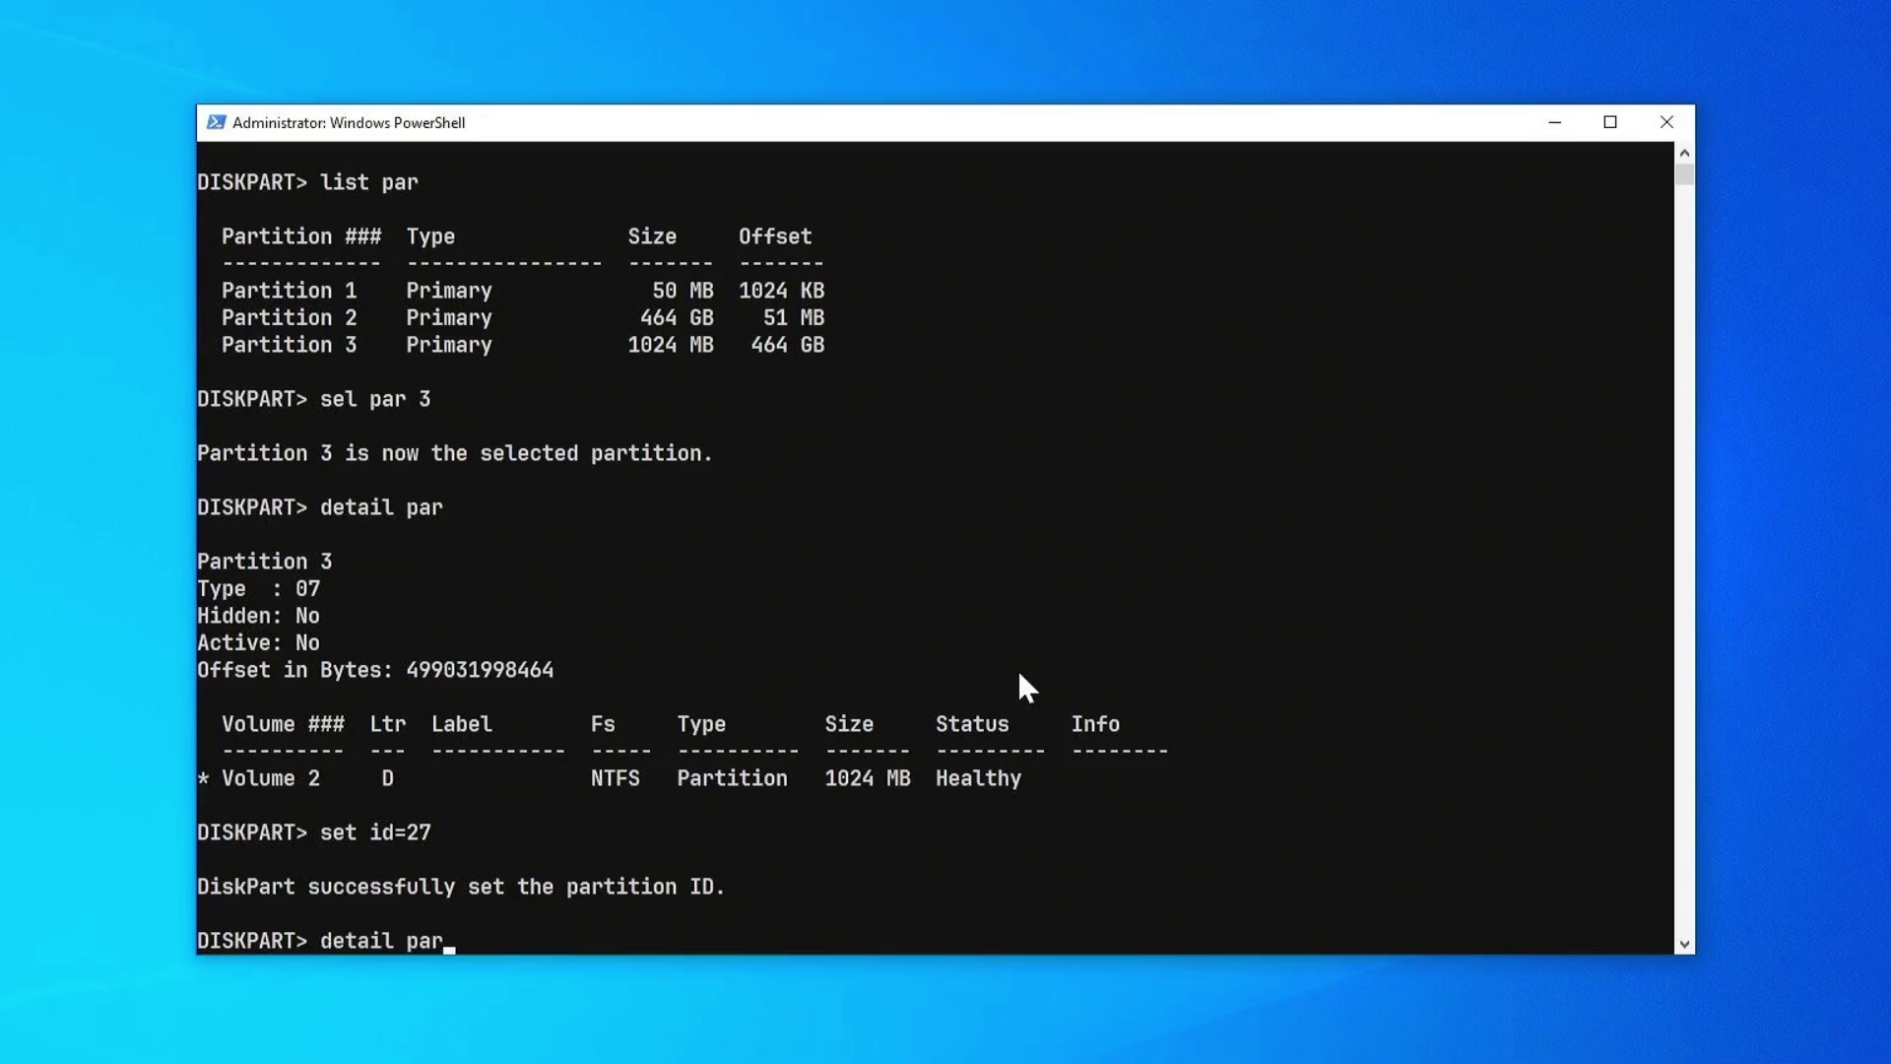
{"action": "key", "text": "Return"}
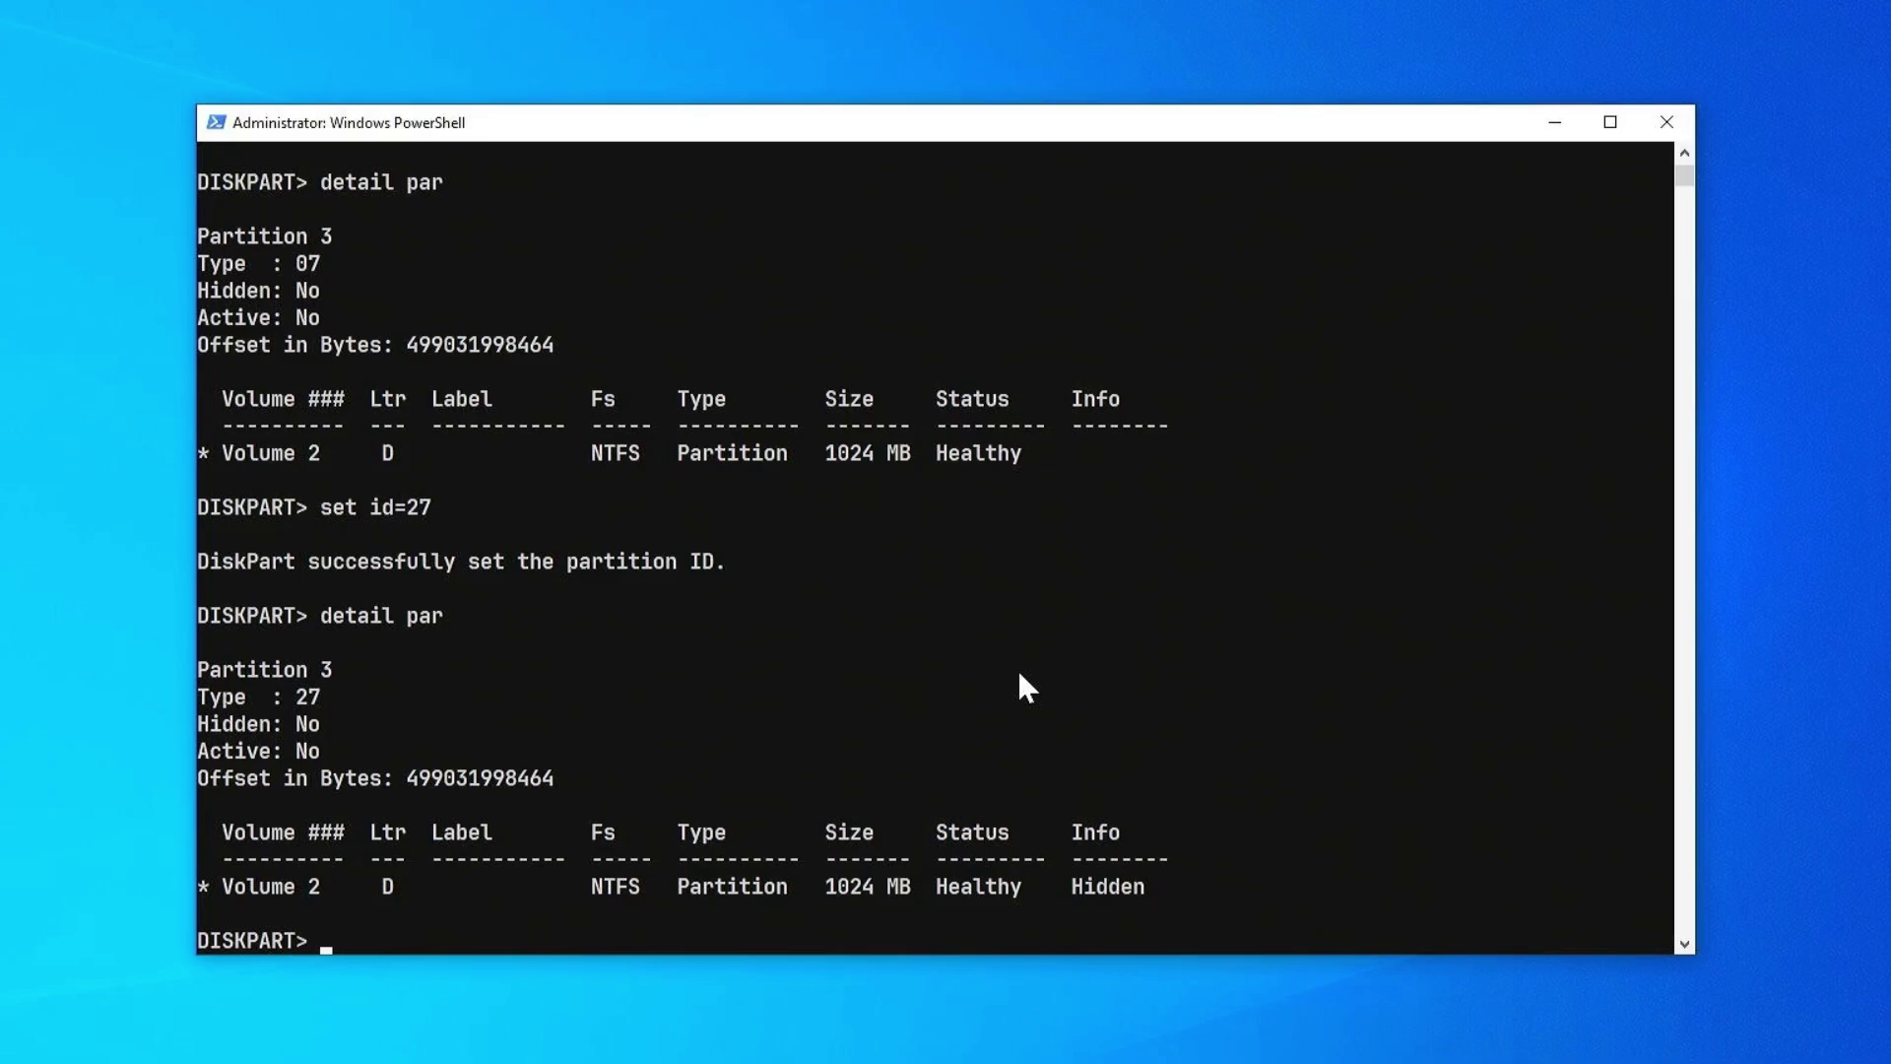
{"action": "type", "text": "exit"}
- Exit DiskPart and enable Windows RE with reagentc /enable
{"action": "key", "text": "Return"}
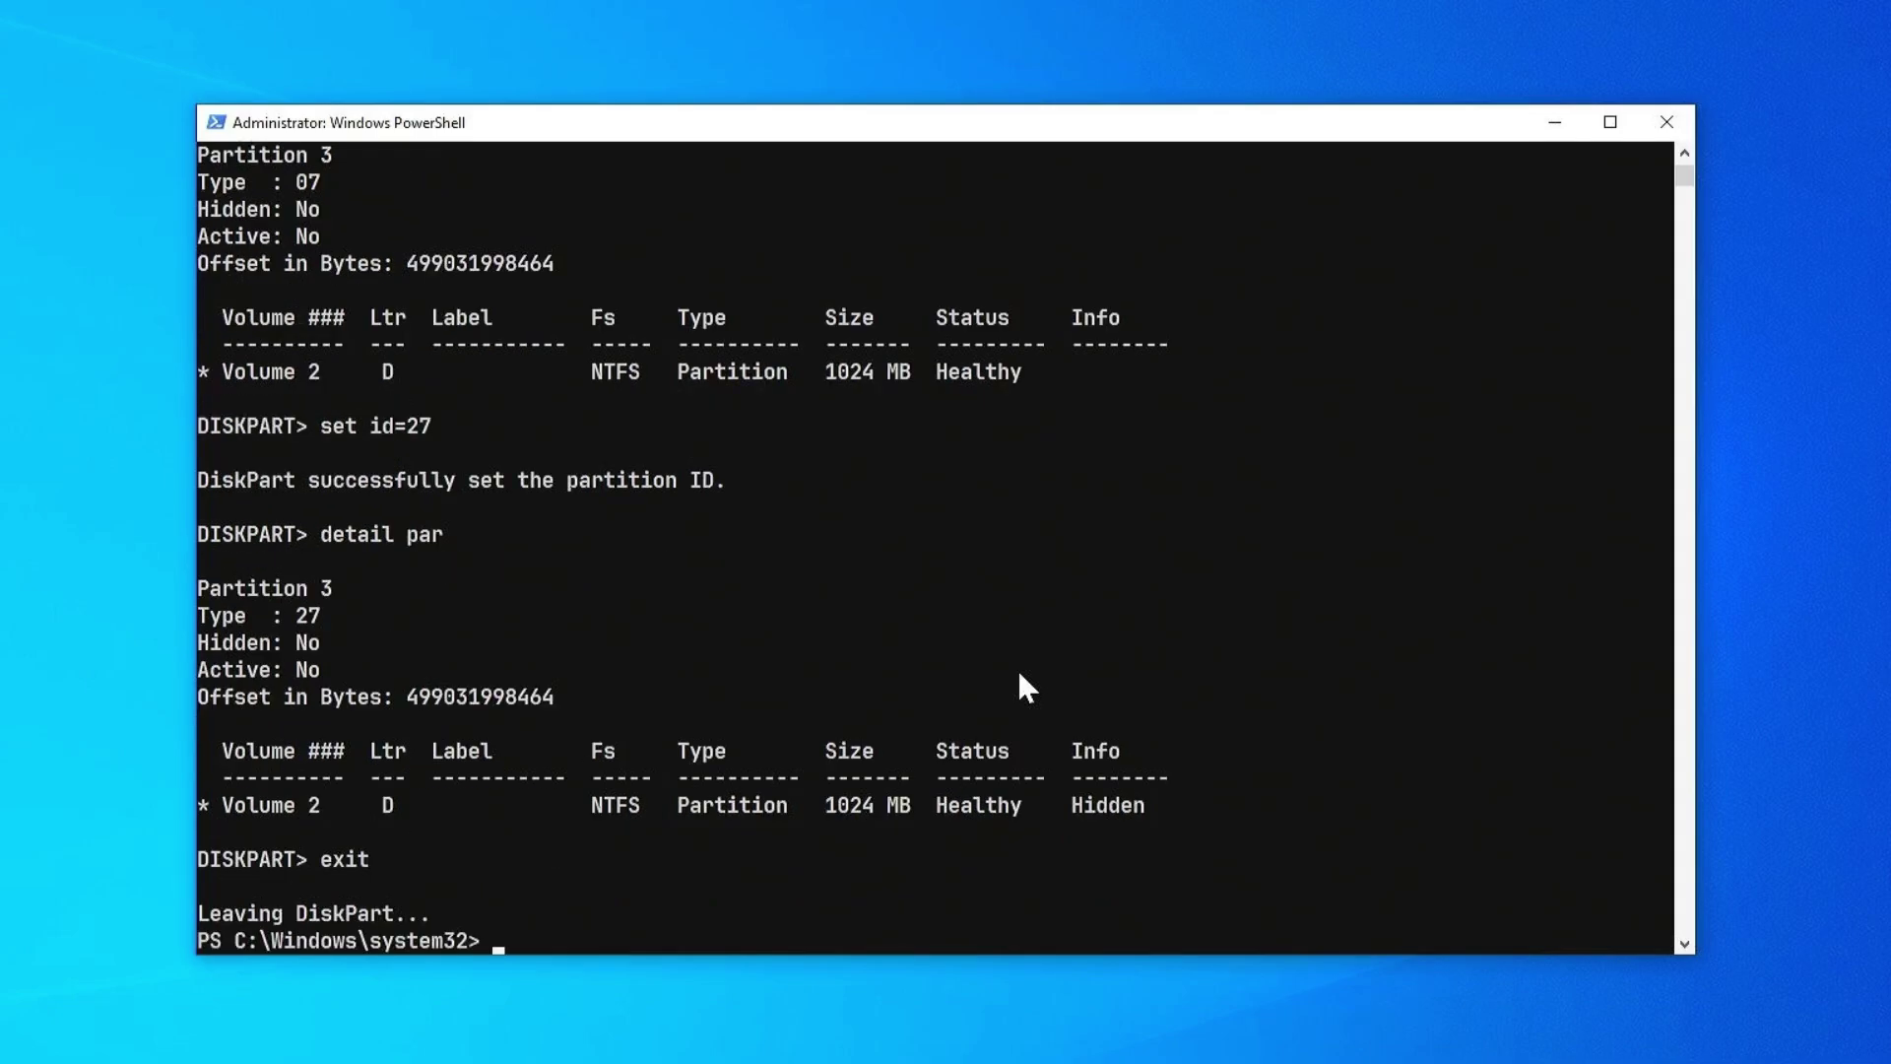
{"action": "key", "text": "Return"}
{"action": "type", "text": "re"}
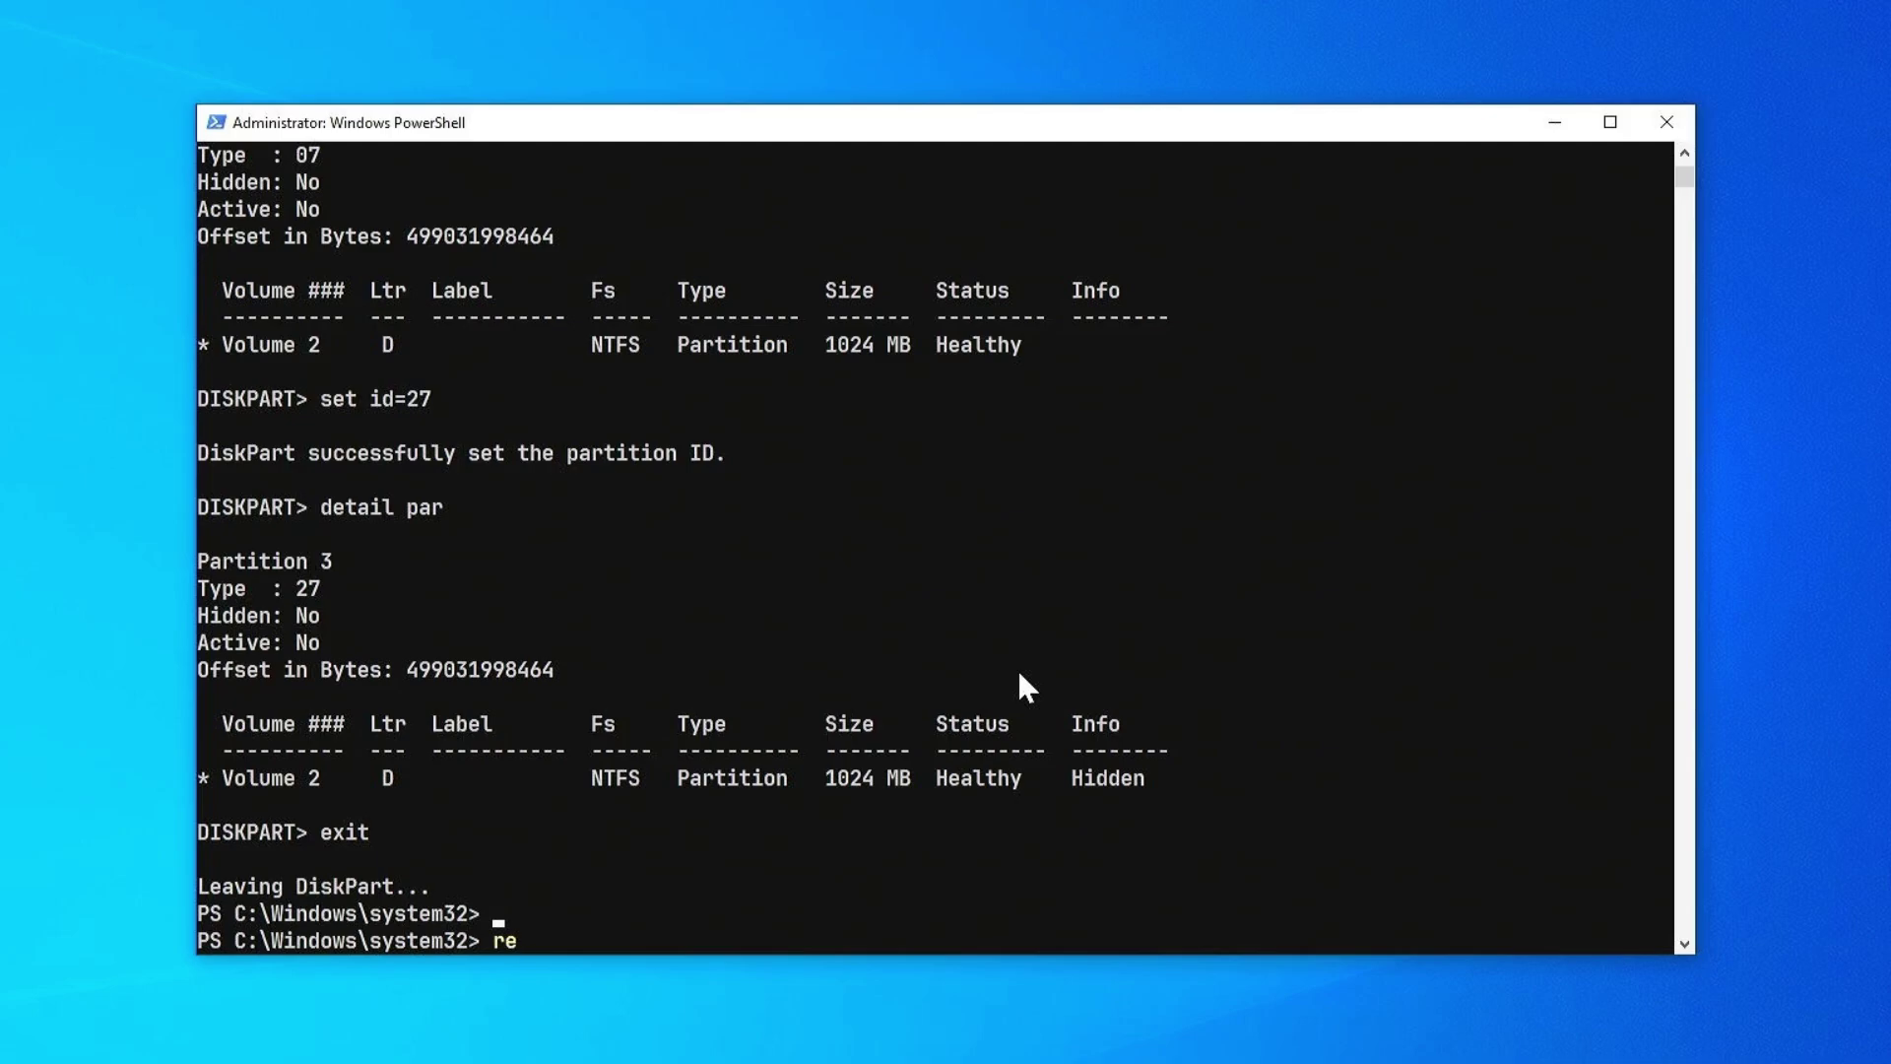
{"action": "type", "text": "agen"}
{"action": "type", "text": "tc"}
{"action": "type", "text": " /en"}
{"action": "type", "text": "able"}
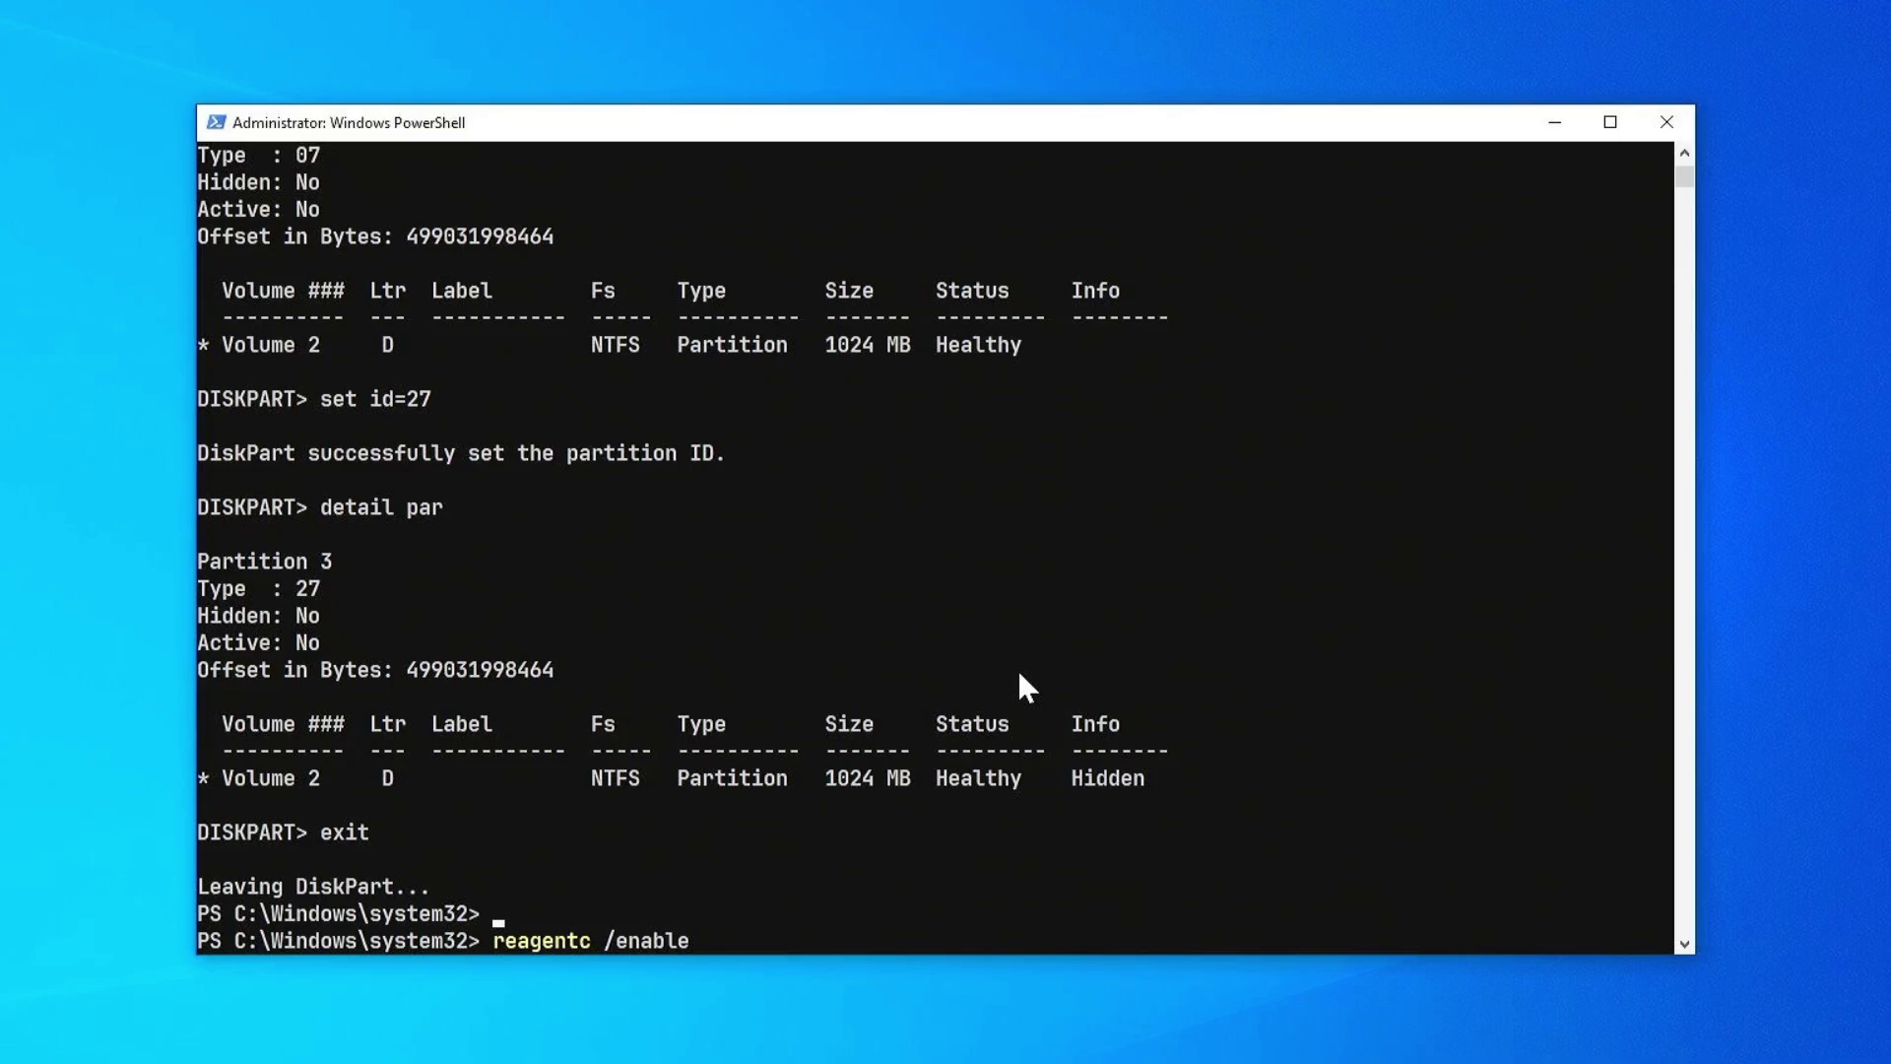
{"action": "key", "text": "Return"}
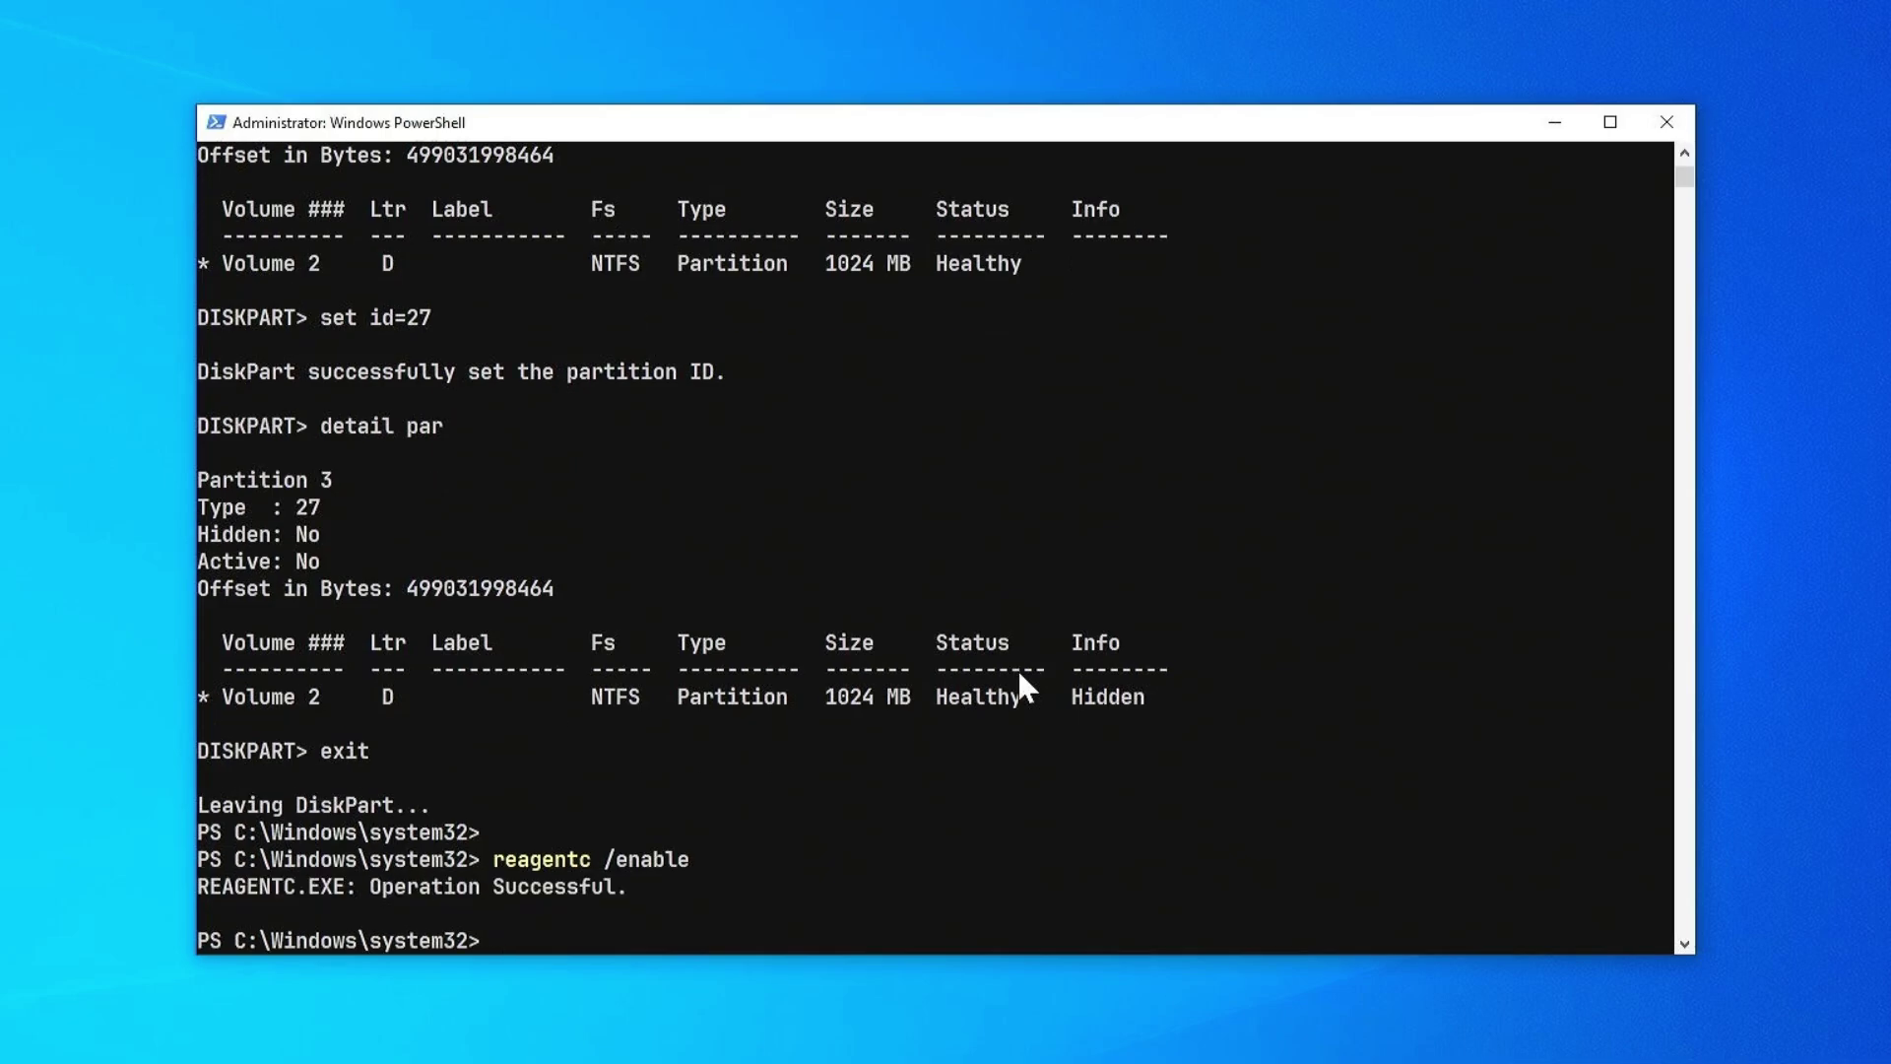
- Run reagentc /info to check that Windows RE is enabled on partition 3
{"action": "key", "text": "Up"}
{"action": "key", "text": "BackSpace"}
{"action": "key", "text": "BackSpace"}
{"action": "key", "text": "BackSpace"}
{"action": "key", "text": "BackSpace"}
{"action": "key", "text": "BackSpace"}
{"action": "key", "text": "BackSpace"}
{"action": "type", "text": "info"}
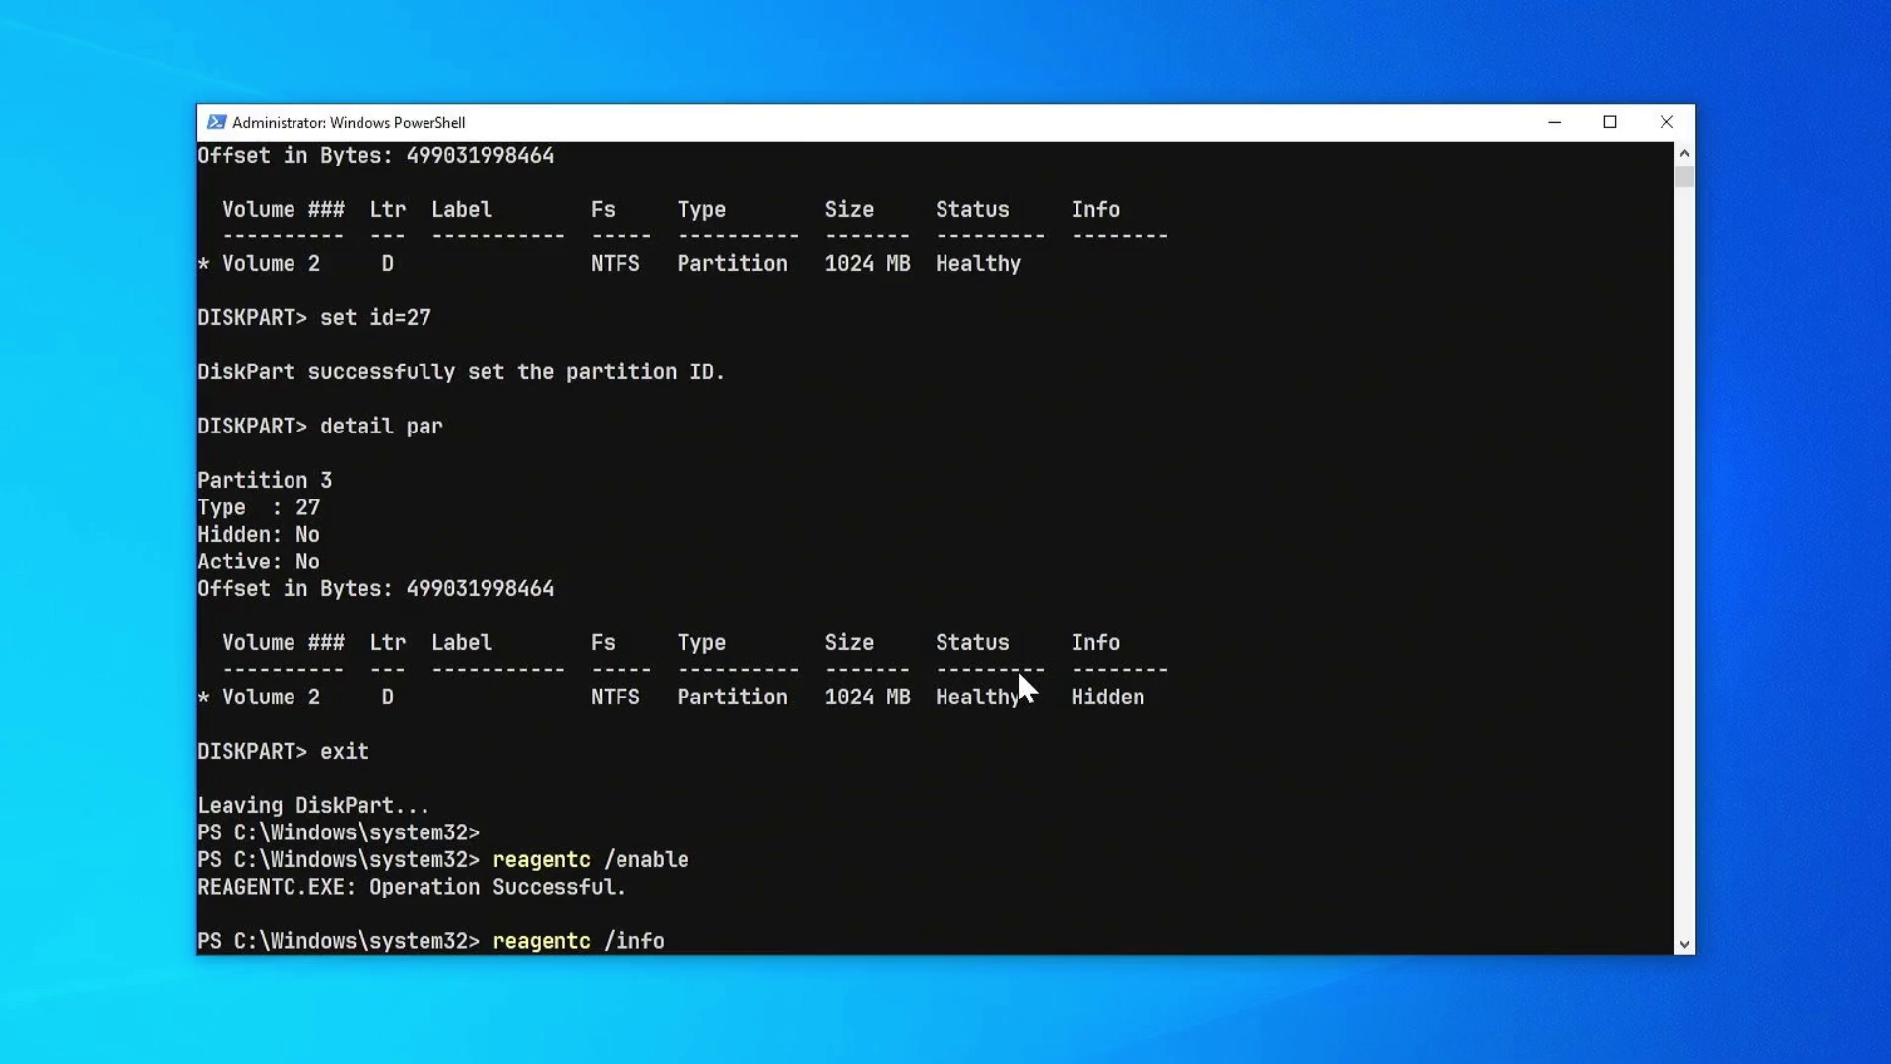
{"action": "key", "text": "Return"}
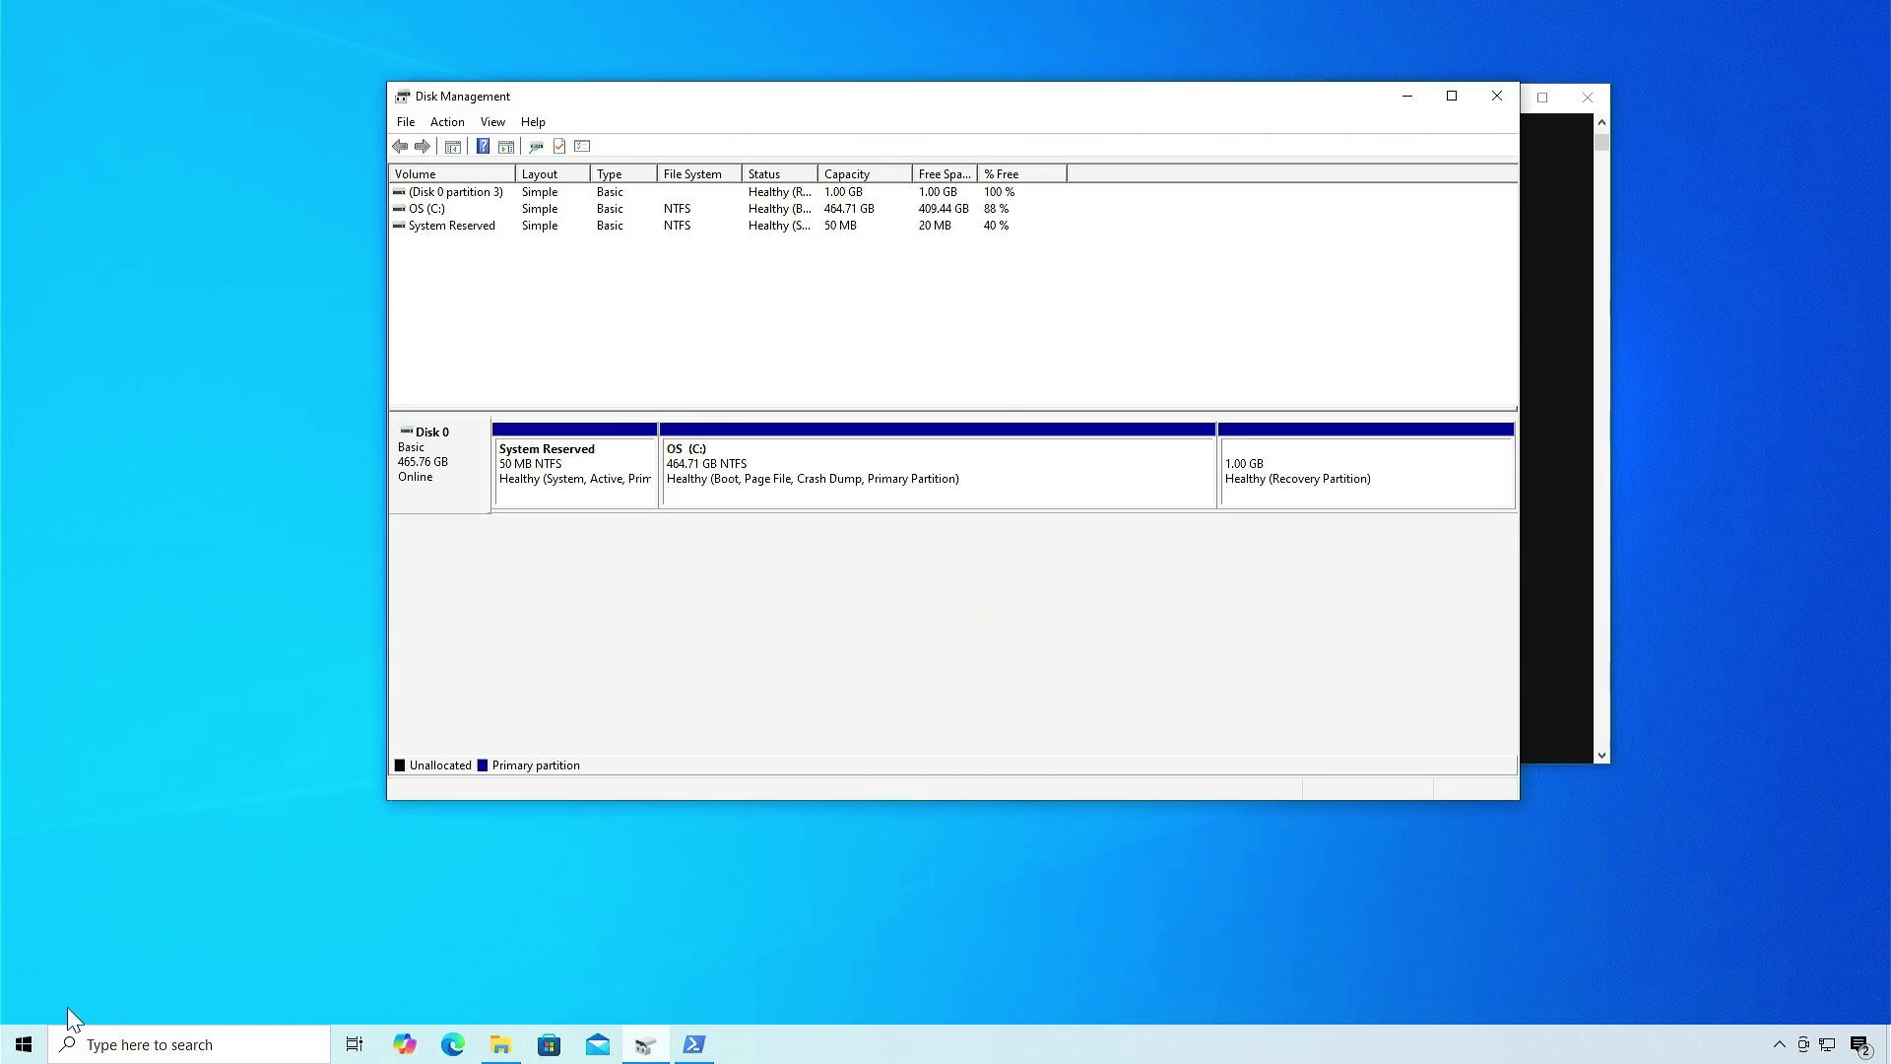
- Restart the PC from the Start menu's Power options
{"action": "left_click", "coordinate": [24, 1045]}
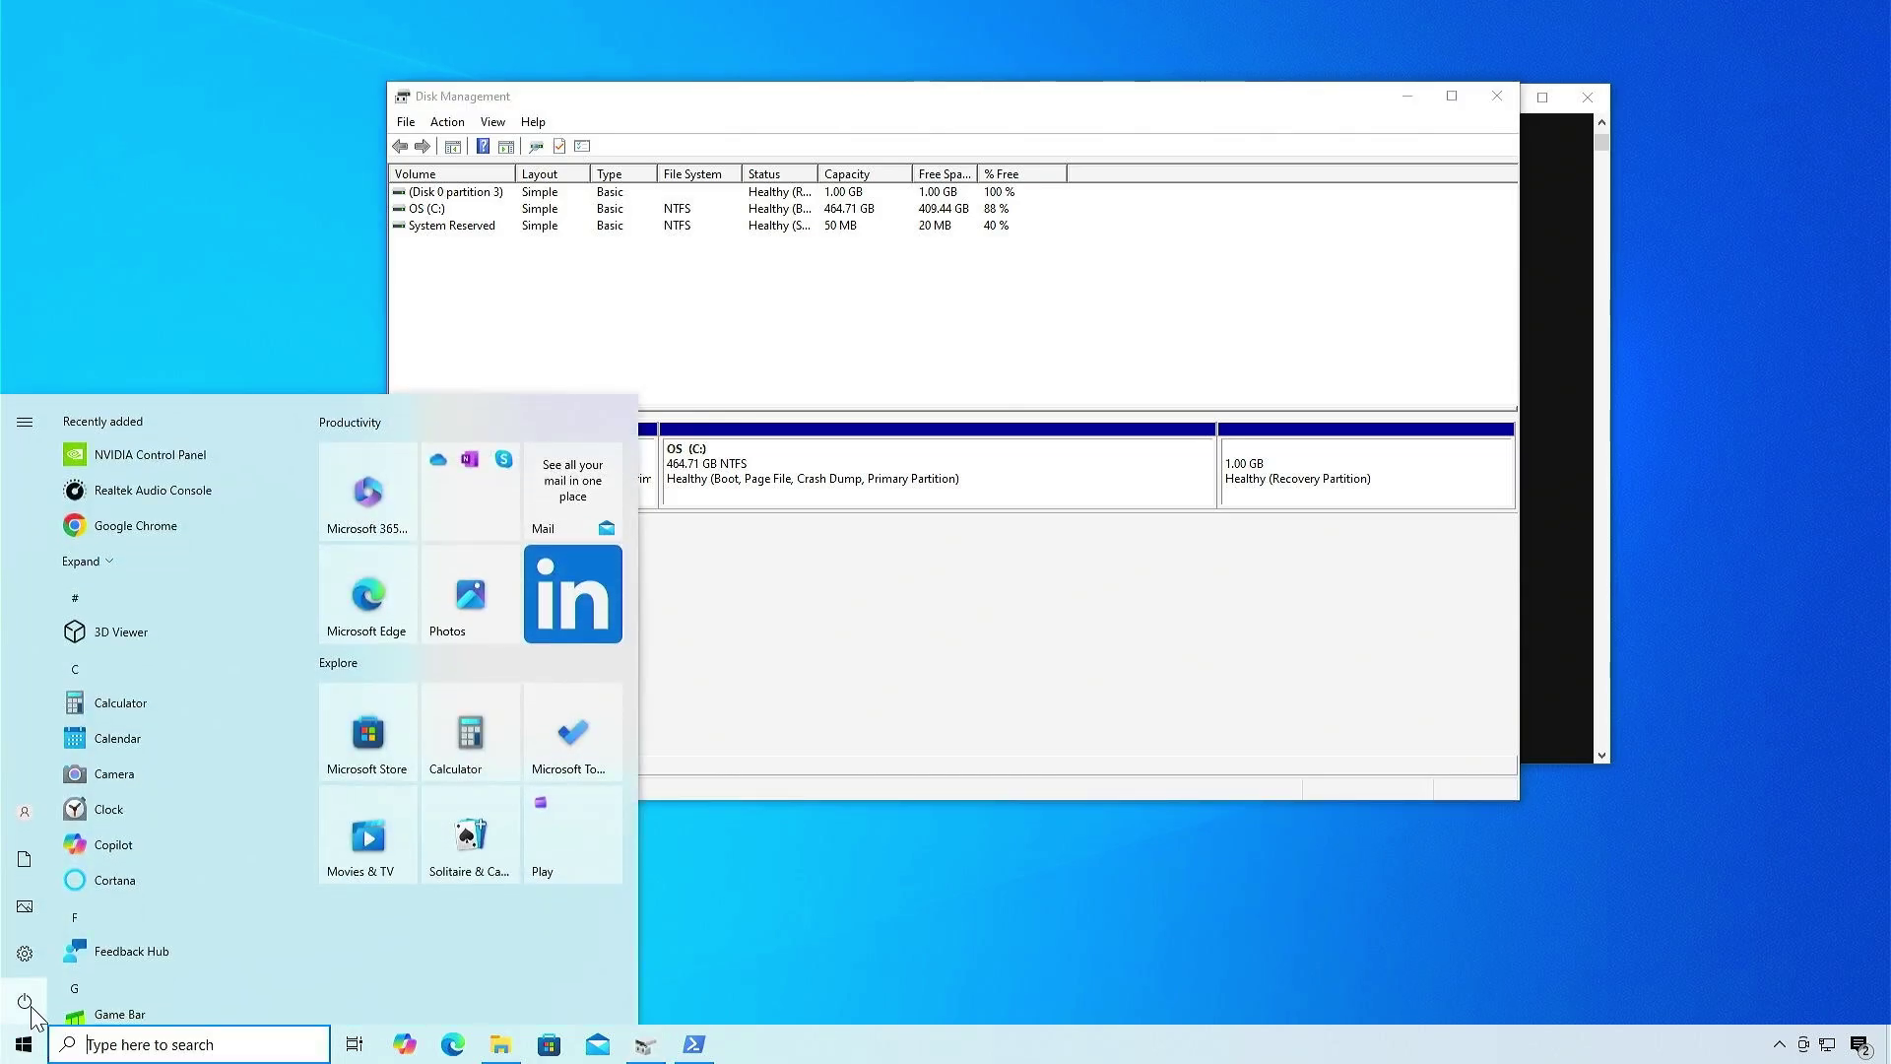
{"action": "mouse_move", "coordinate": [24, 999]}
{"action": "left_click", "coordinate": [34, 1016]}
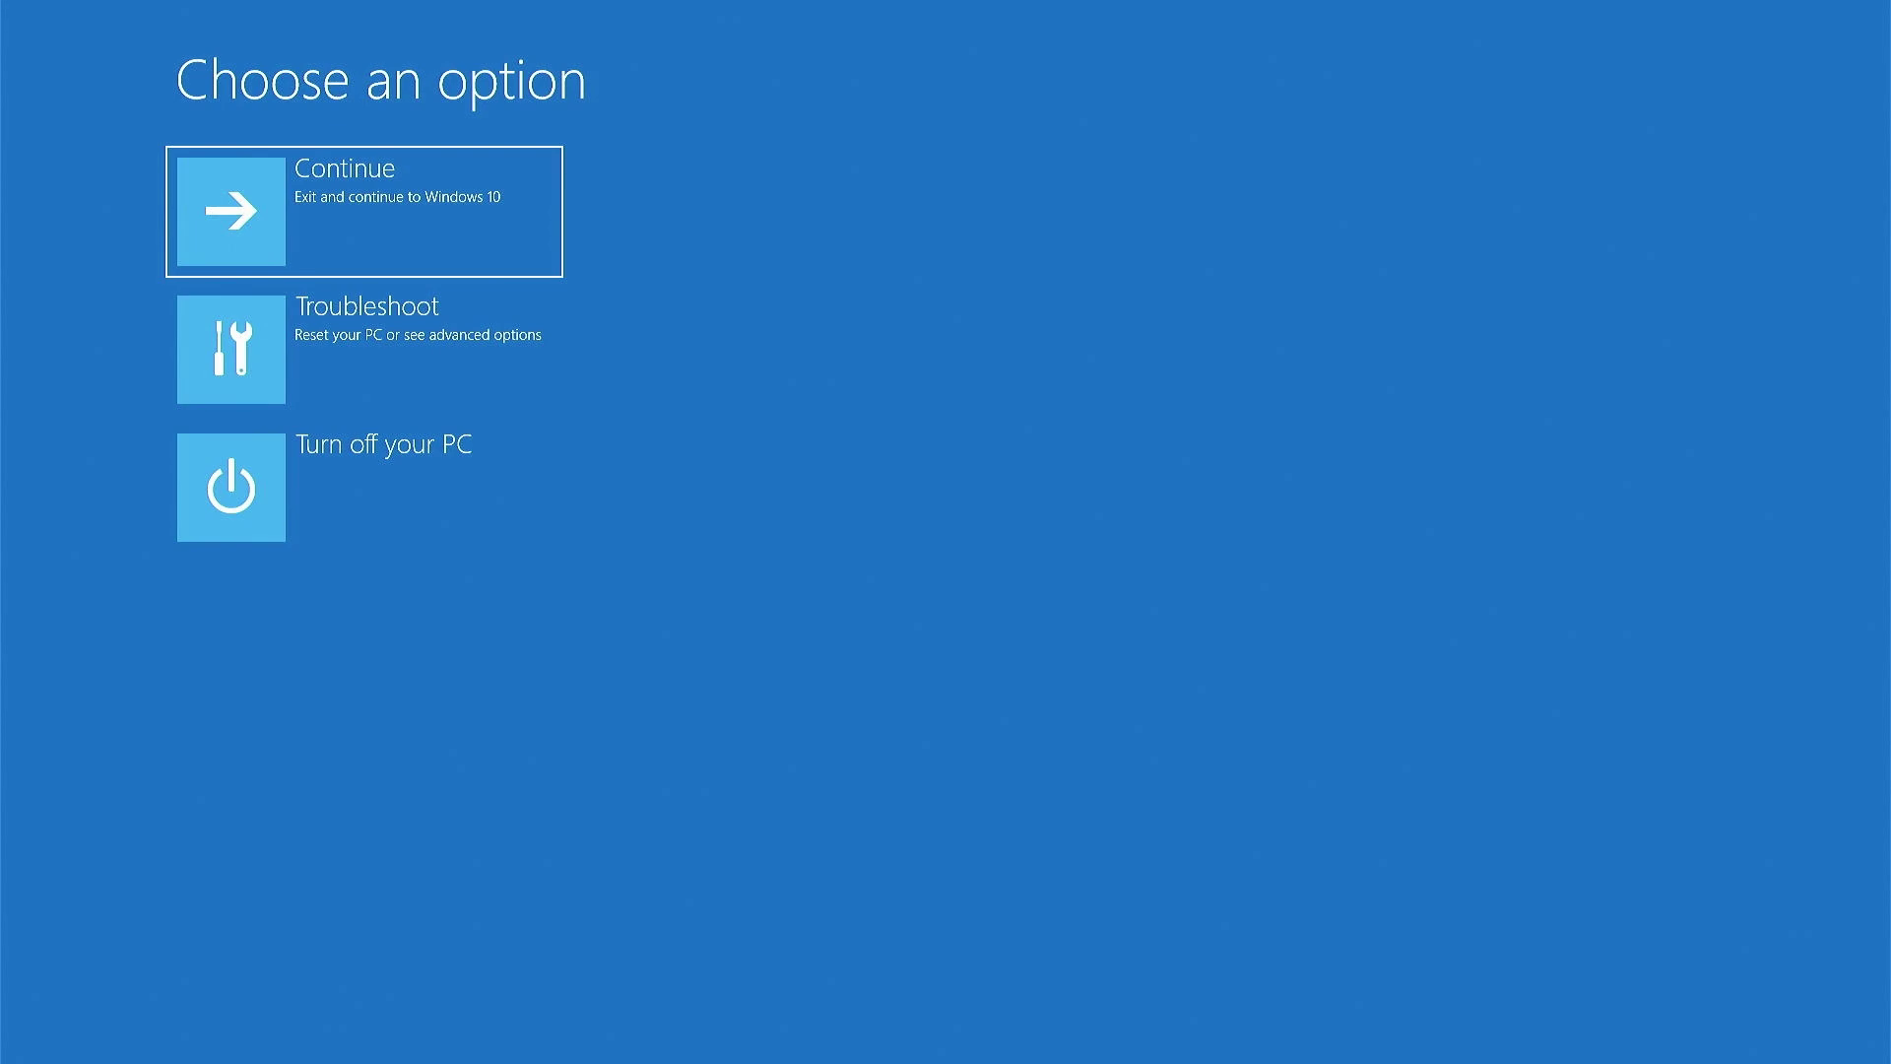
- Go to Troubleshoot > Advanced options in the Windows Recovery Environment
{"action": "left_click", "coordinate": [470, 361]}
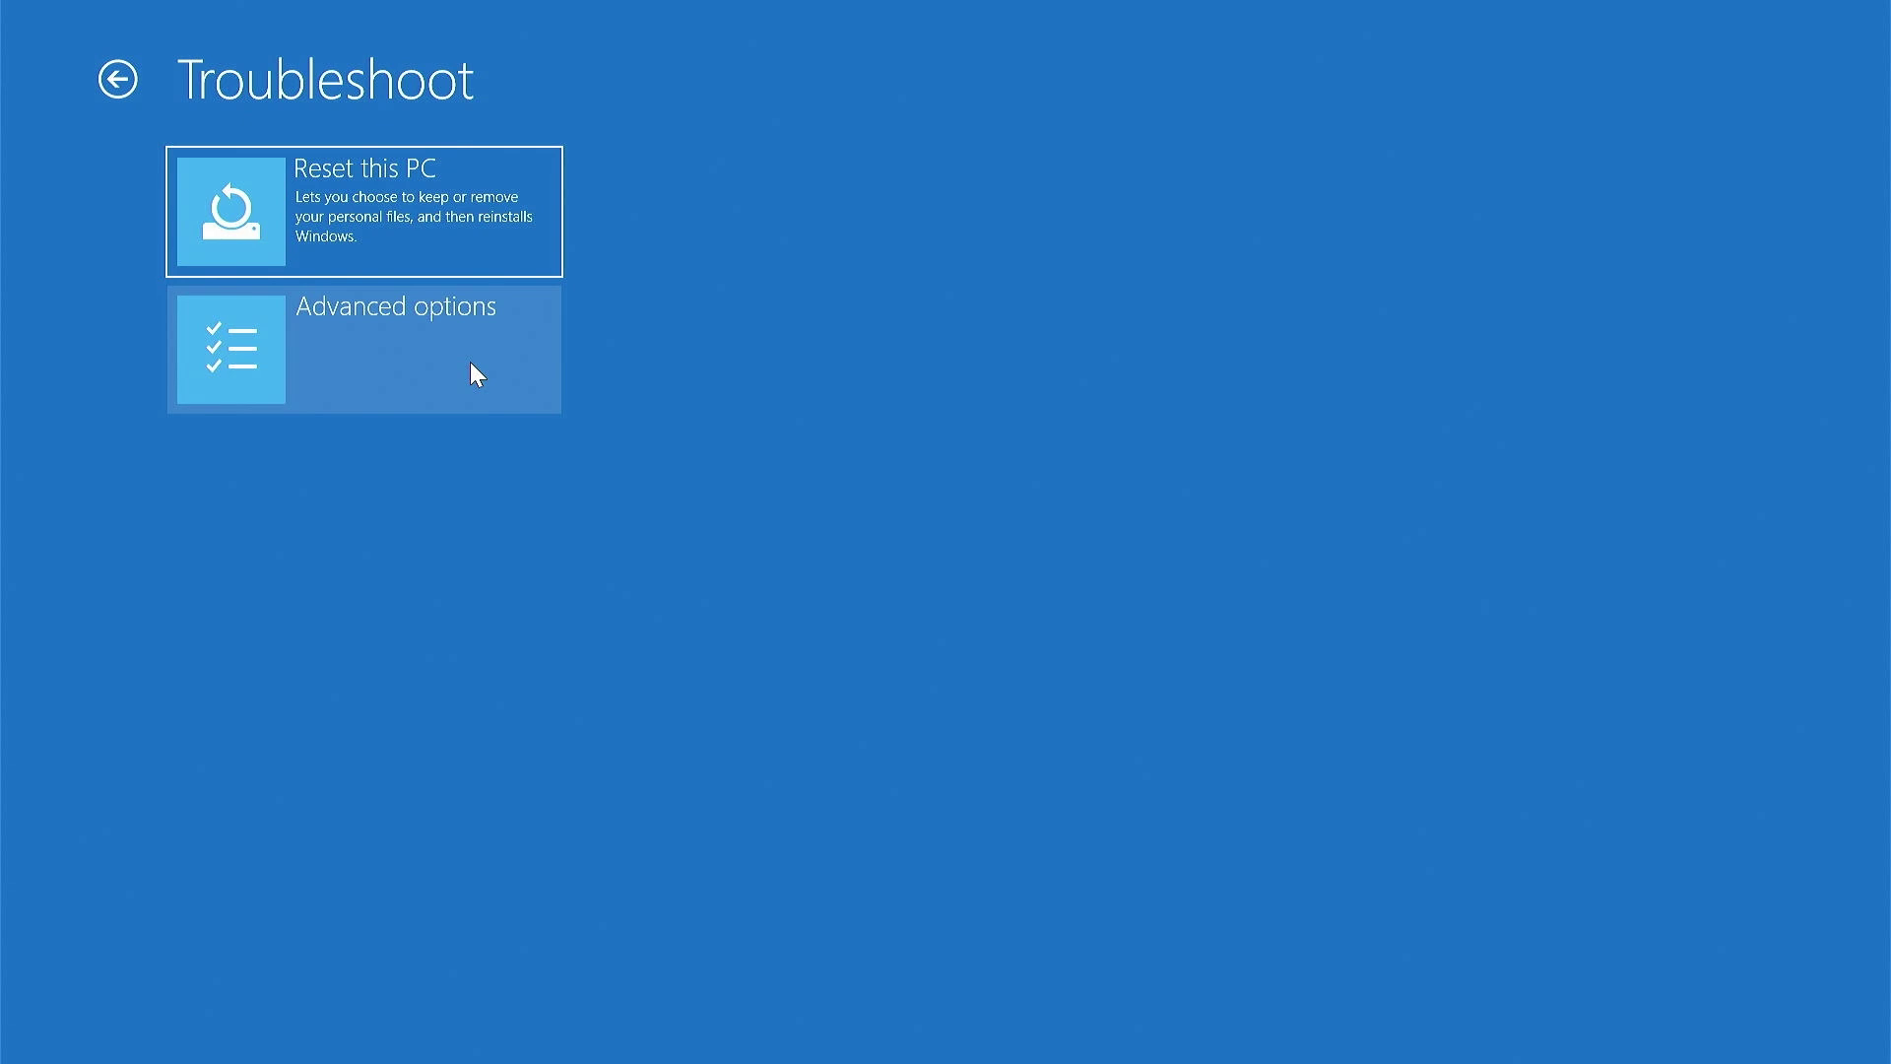
{"action": "left_click", "coordinate": [471, 363]}
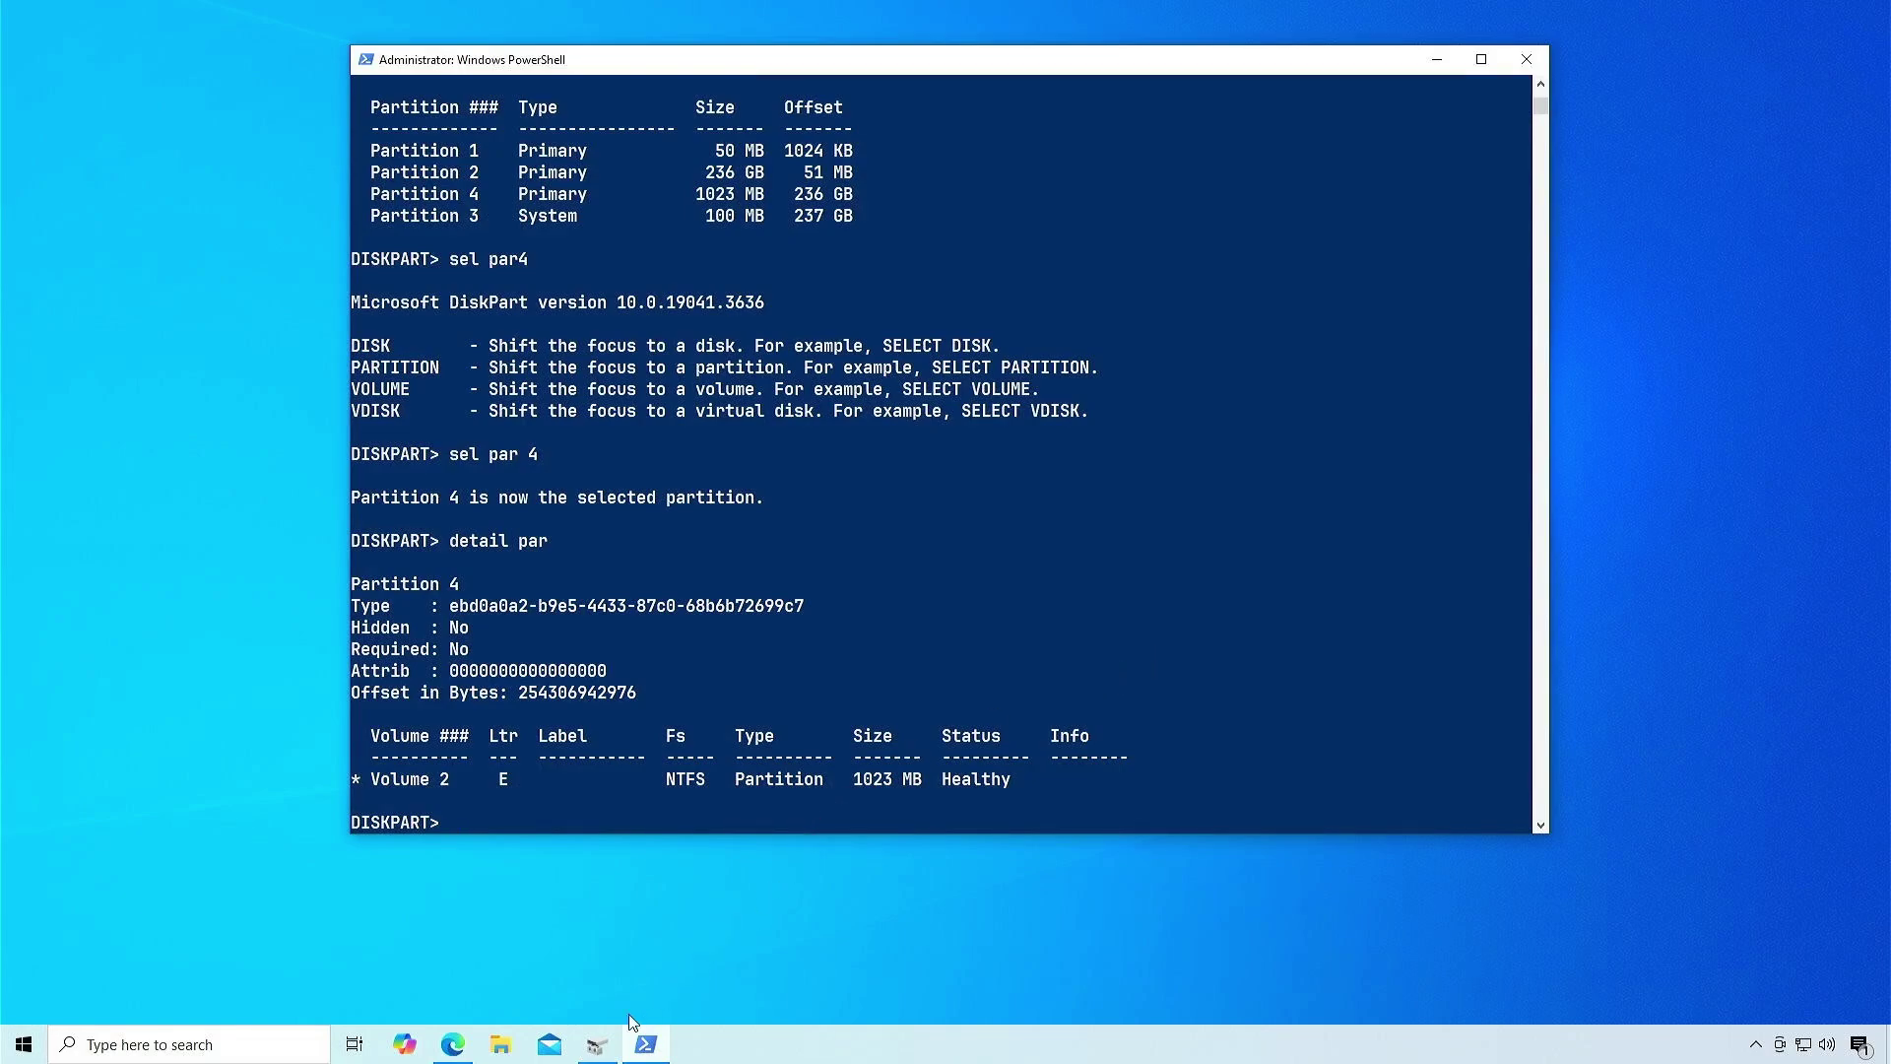
{"action": "left_click", "coordinate": [597, 1046]}
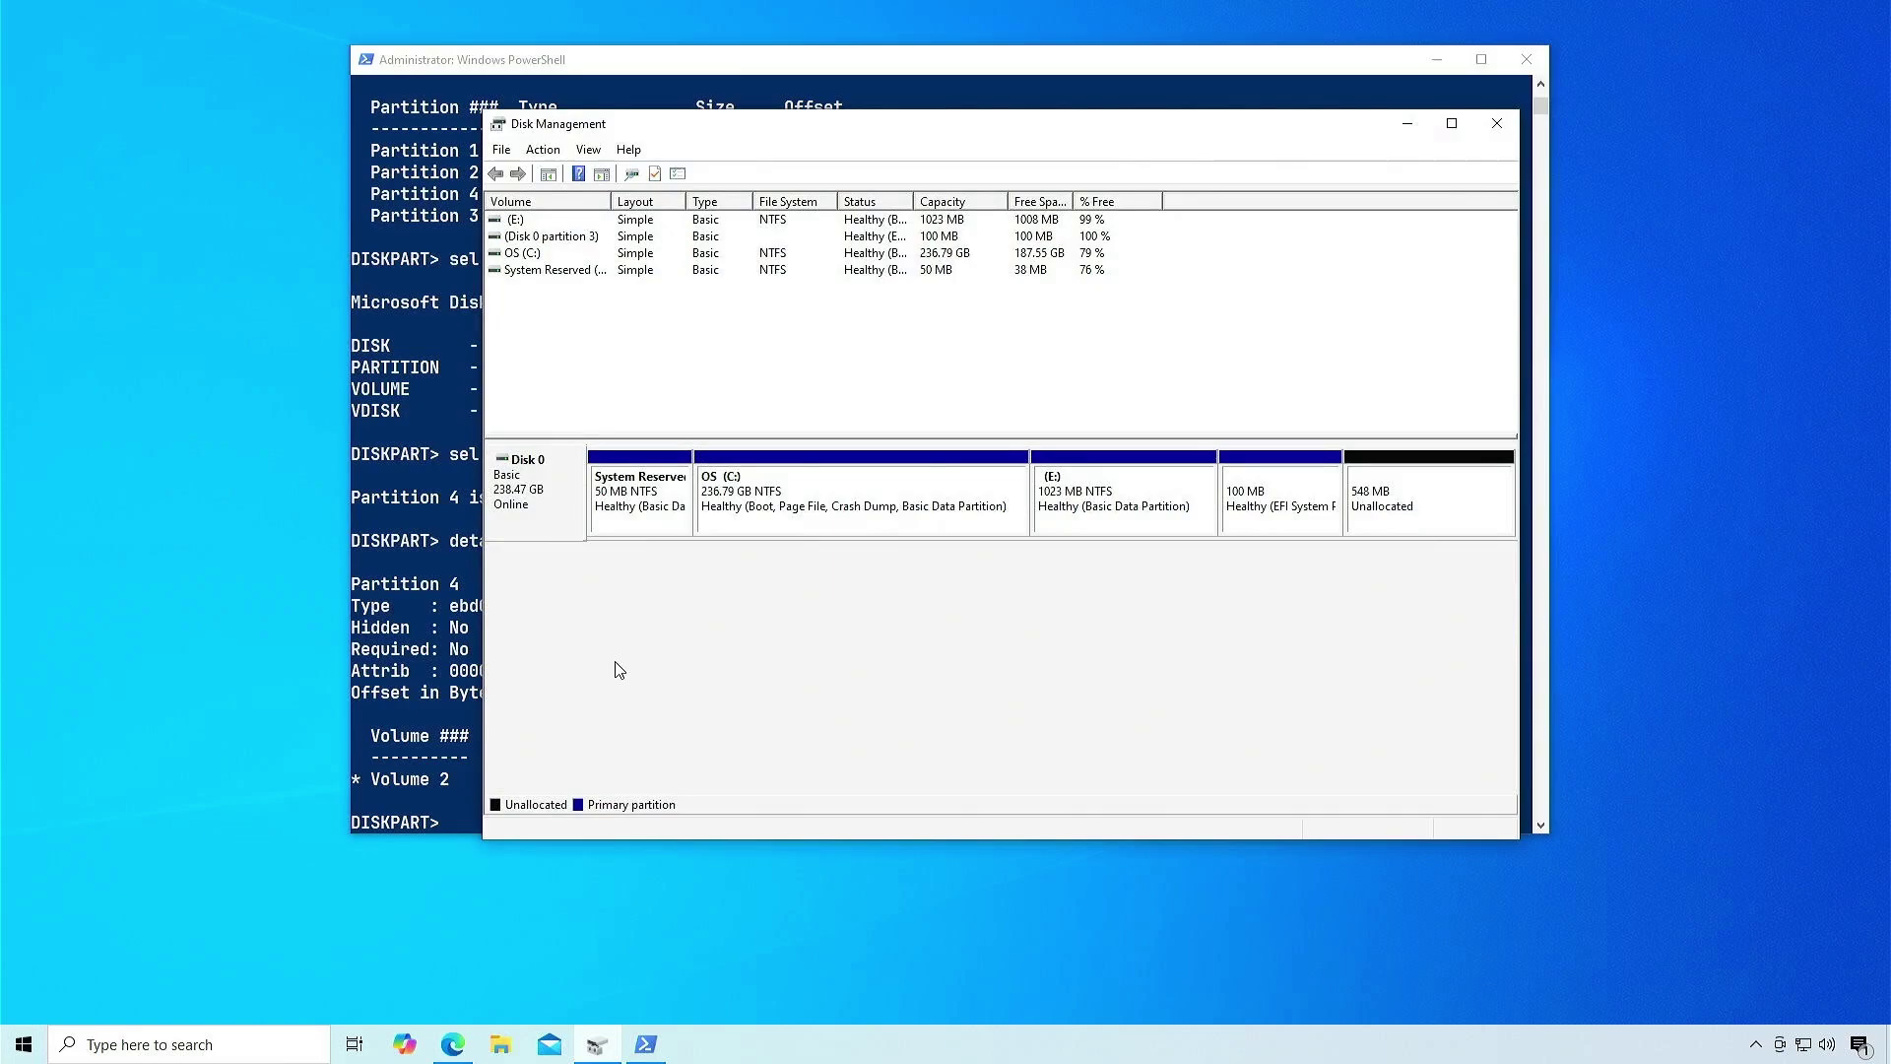
{"action": "right_click", "coordinate": [541, 500]}
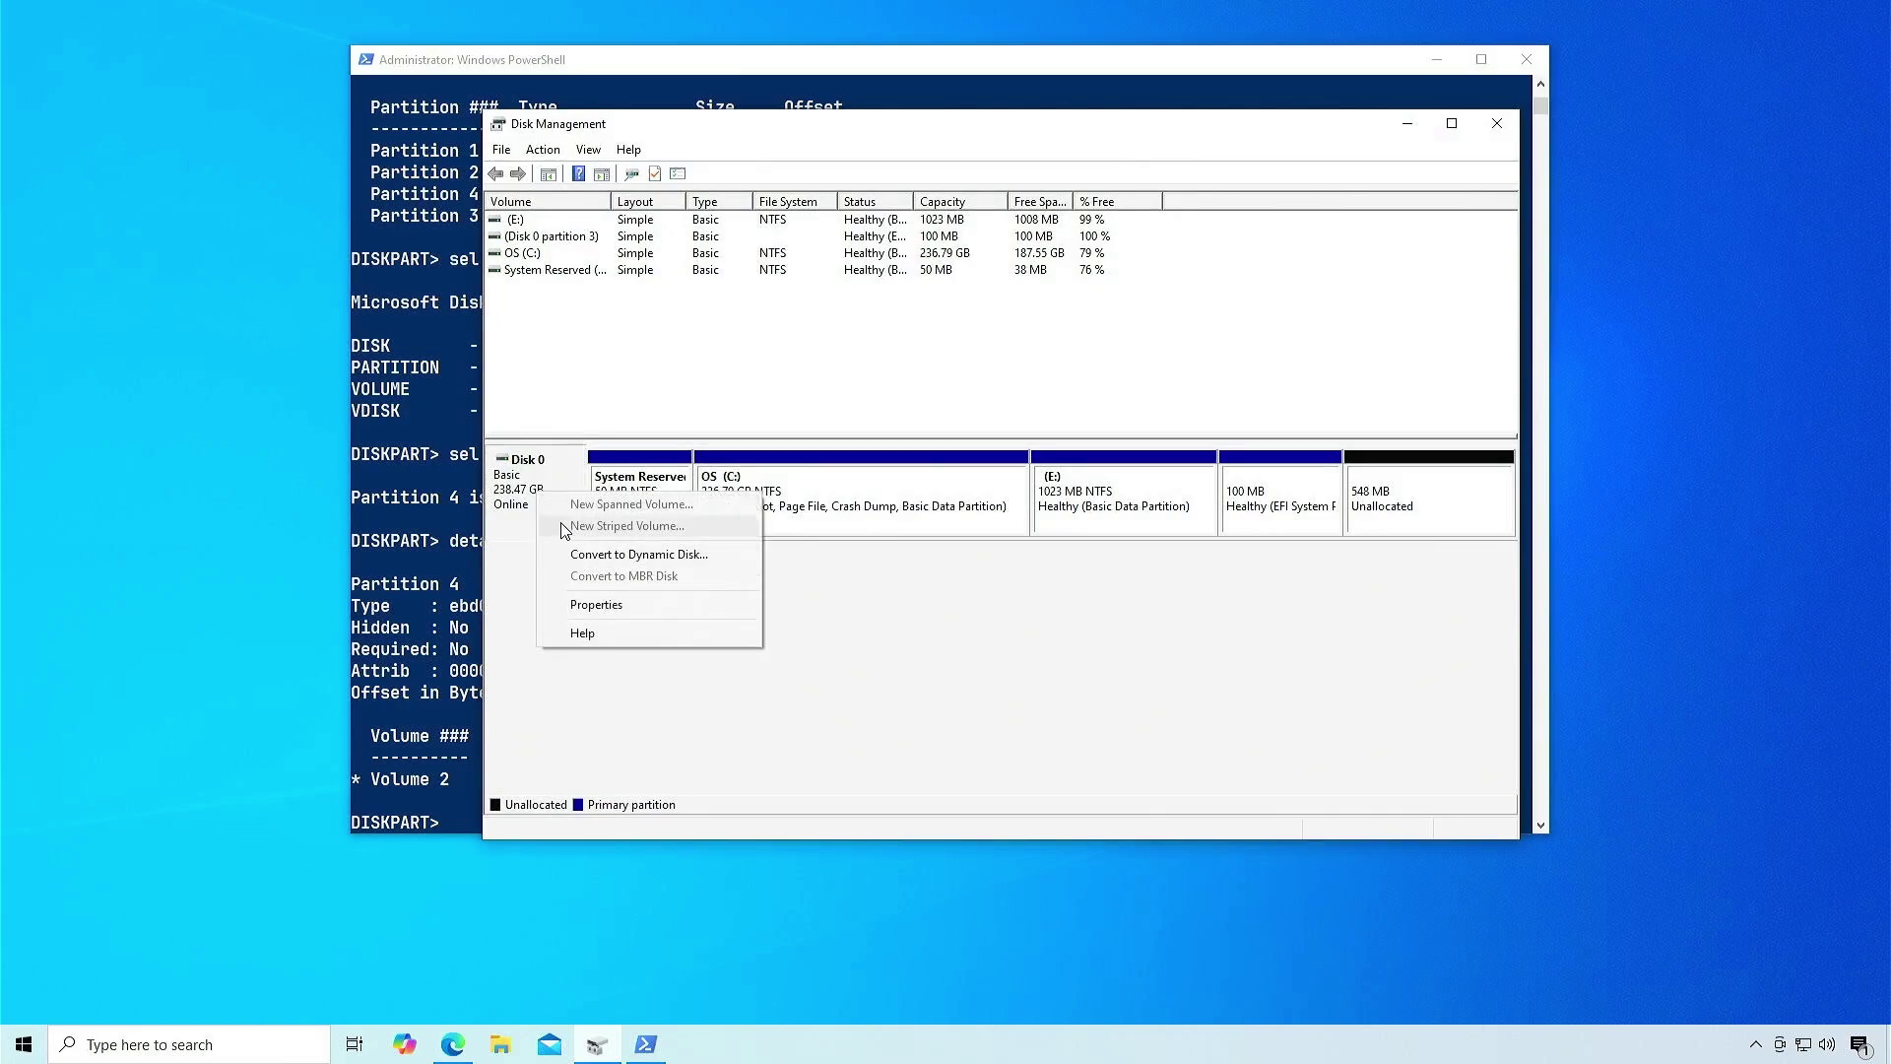
{"action": "left_click", "coordinate": [696, 603]}
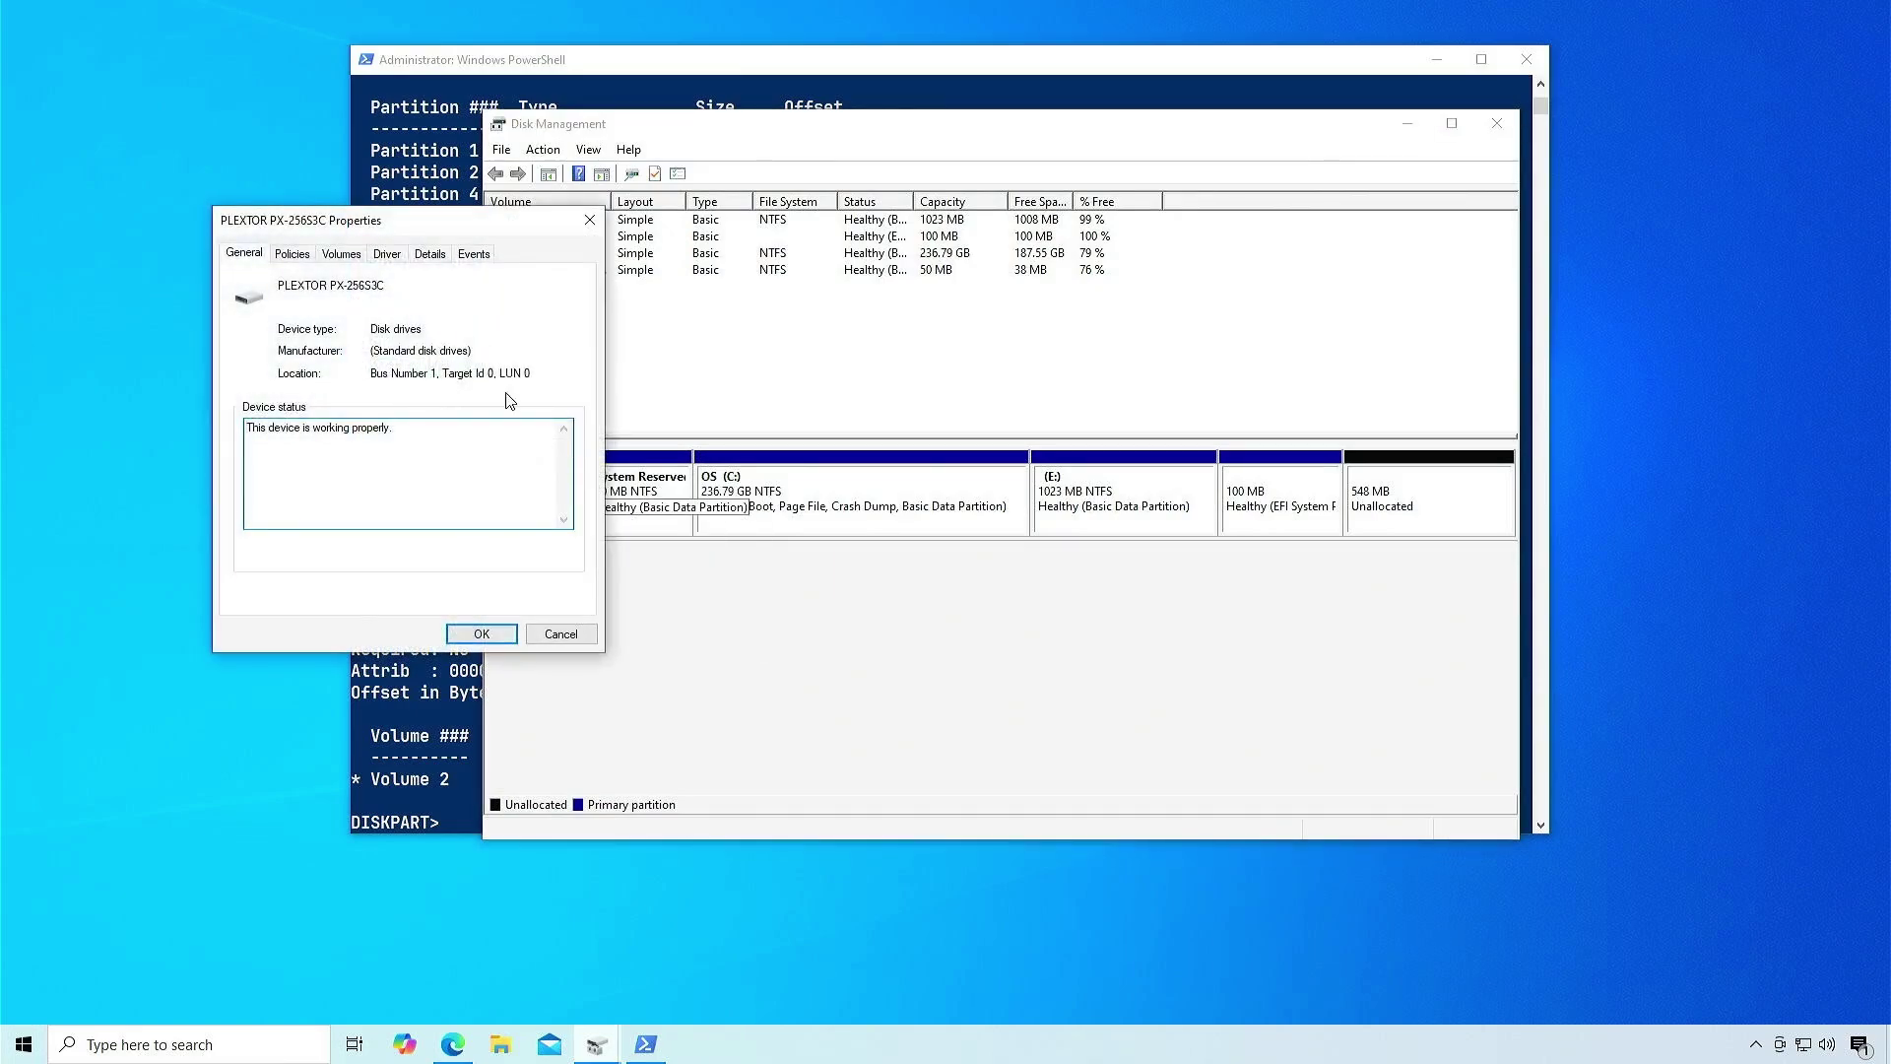
{"action": "left_click", "coordinate": [359, 255]}
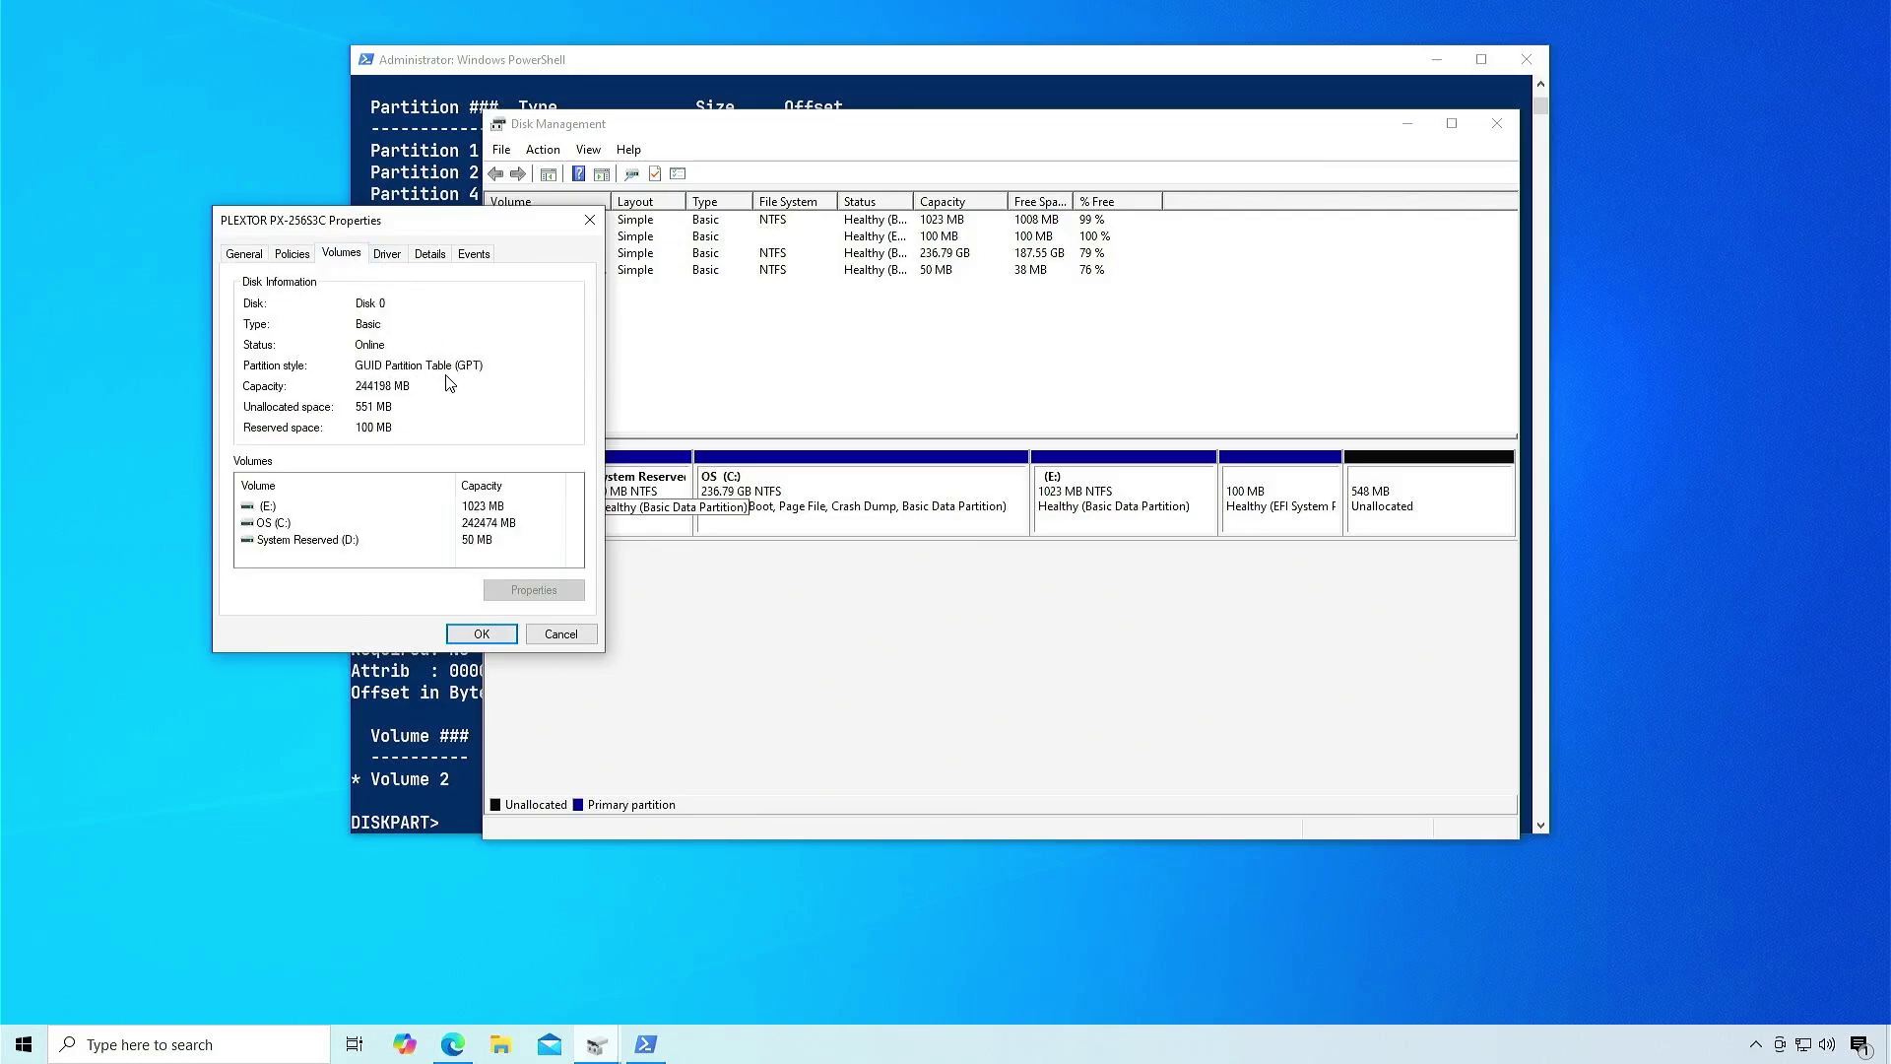
{"action": "left_click", "coordinate": [482, 632]}
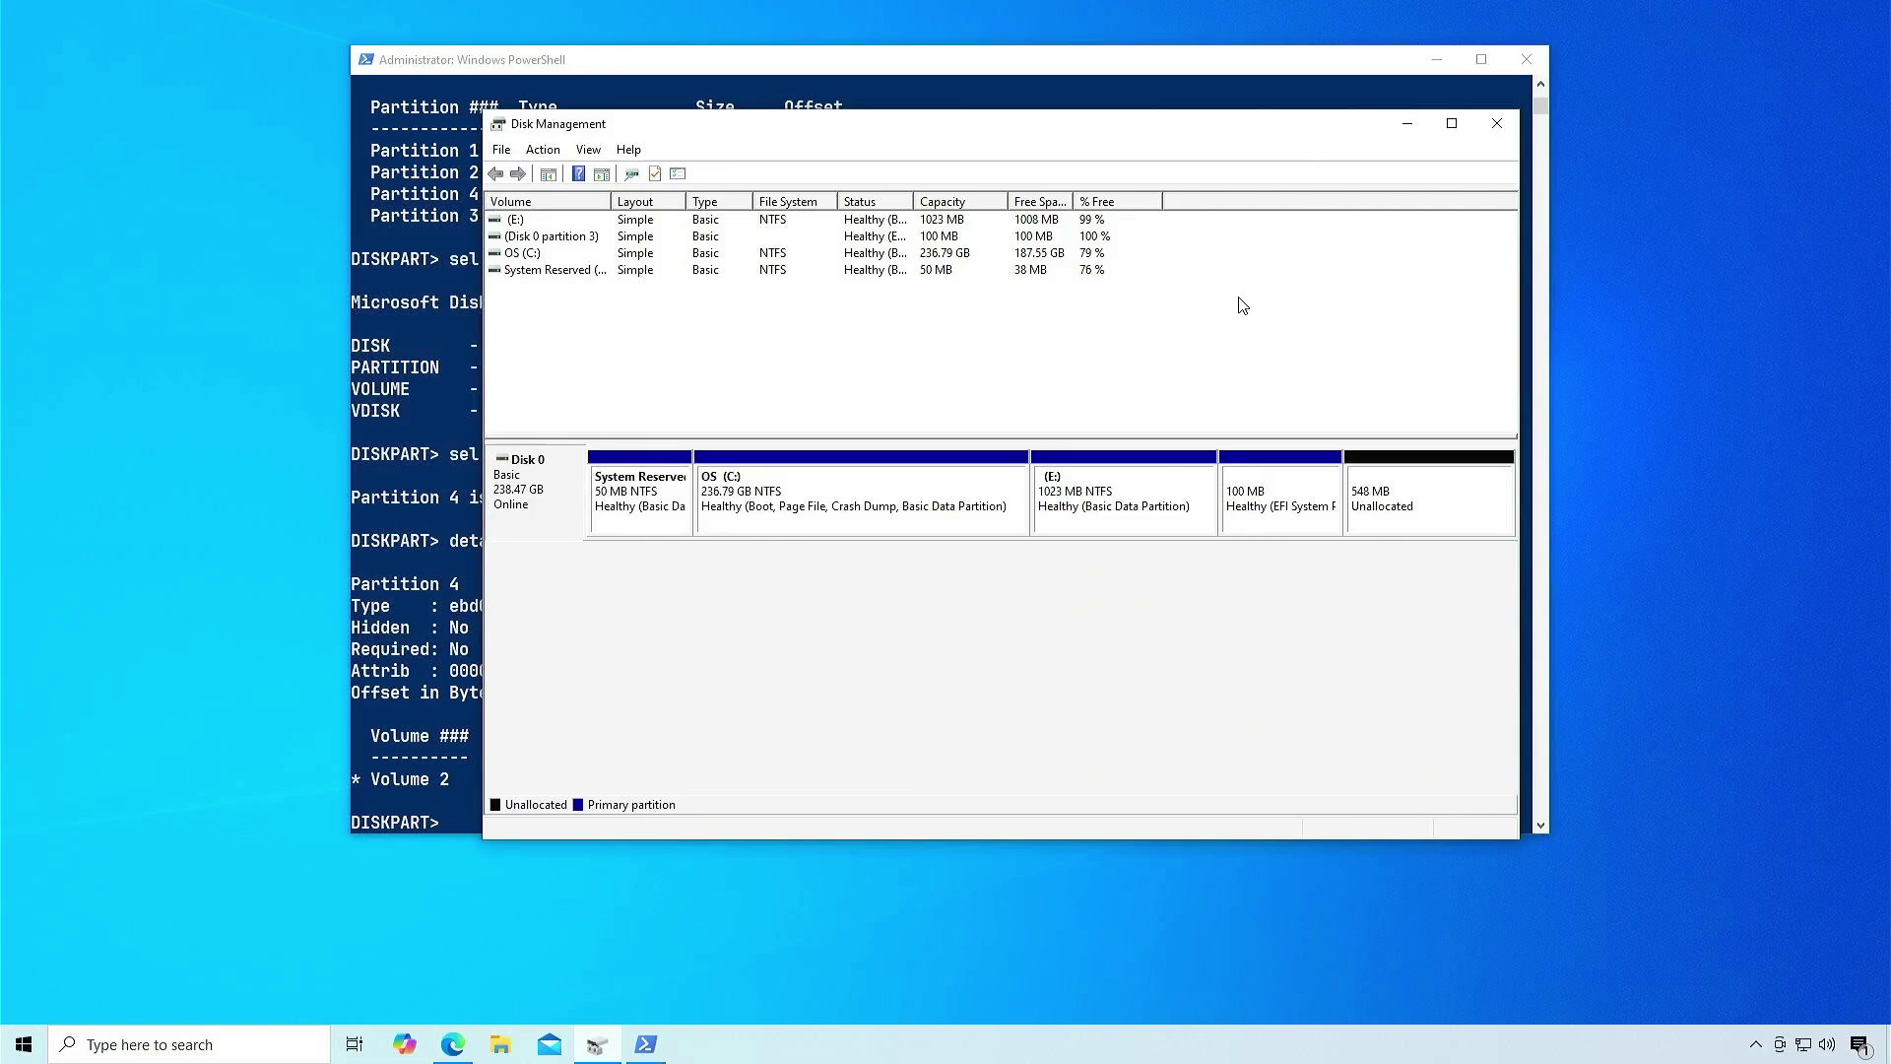
- Set partition 4's ID to de94bba4-06d1-4d40-a16a-bfd50179d6ac and verify volume E is hidden
{"action": "left_click", "coordinate": [1407, 125]}
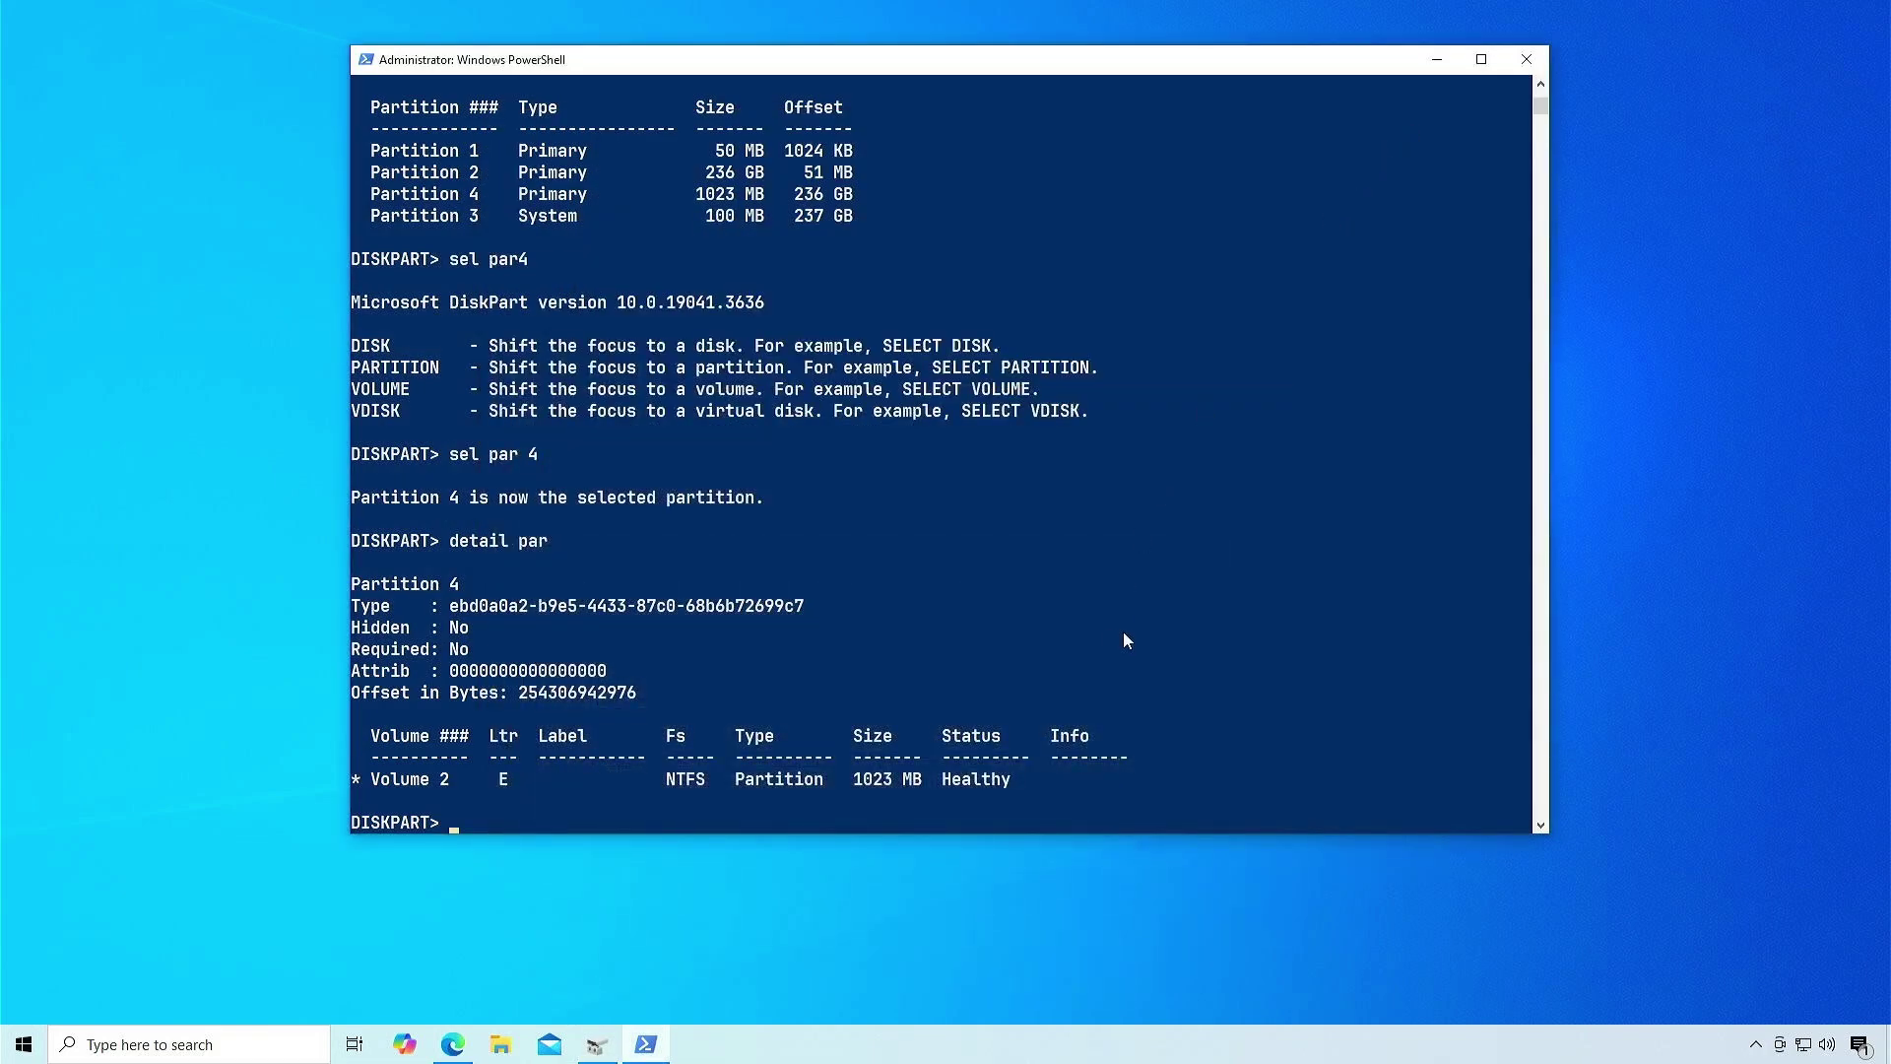
{"action": "type", "text": "set "}
{"action": "type", "text": "id="}
{"action": "type", "text": "de94bba4-06d1-4d40-a16a-bfd50179d6ac"}
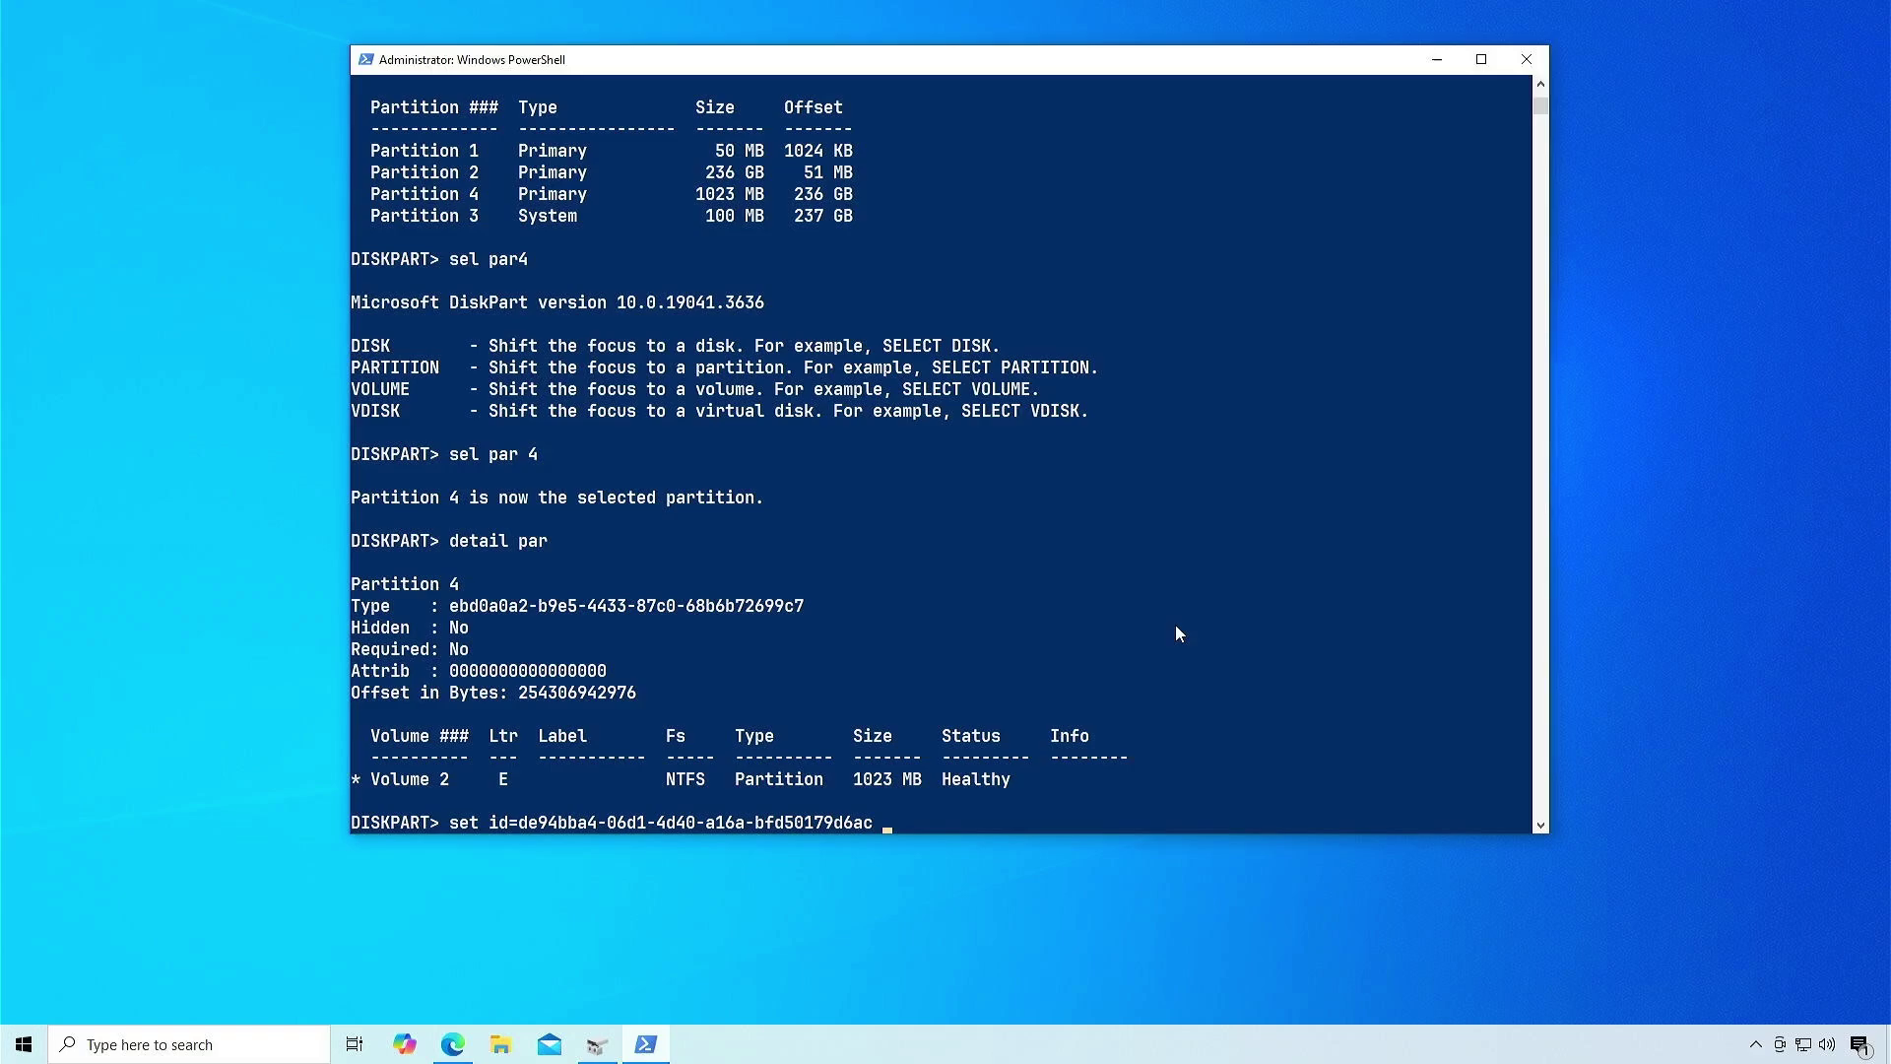
{"action": "key", "text": "Return"}
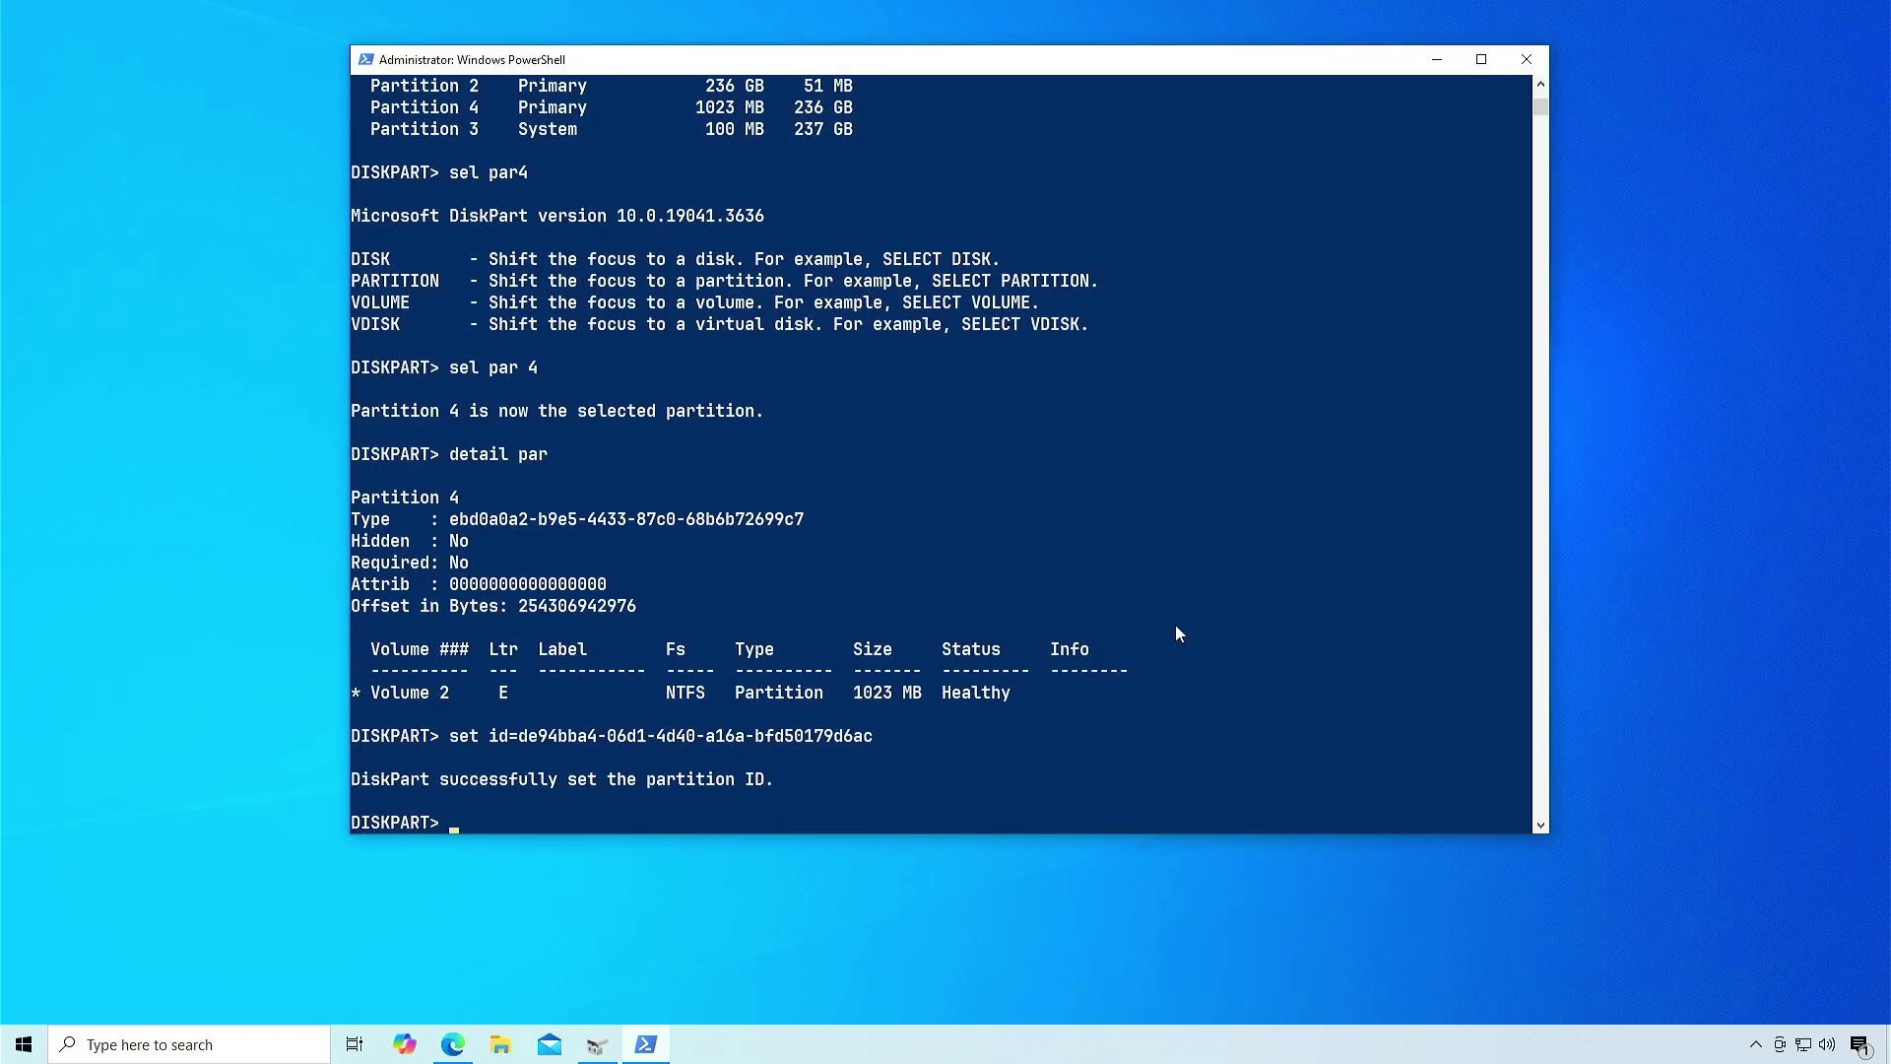
{"action": "type", "text": "detail par"}
{"action": "key", "text": "Return"}
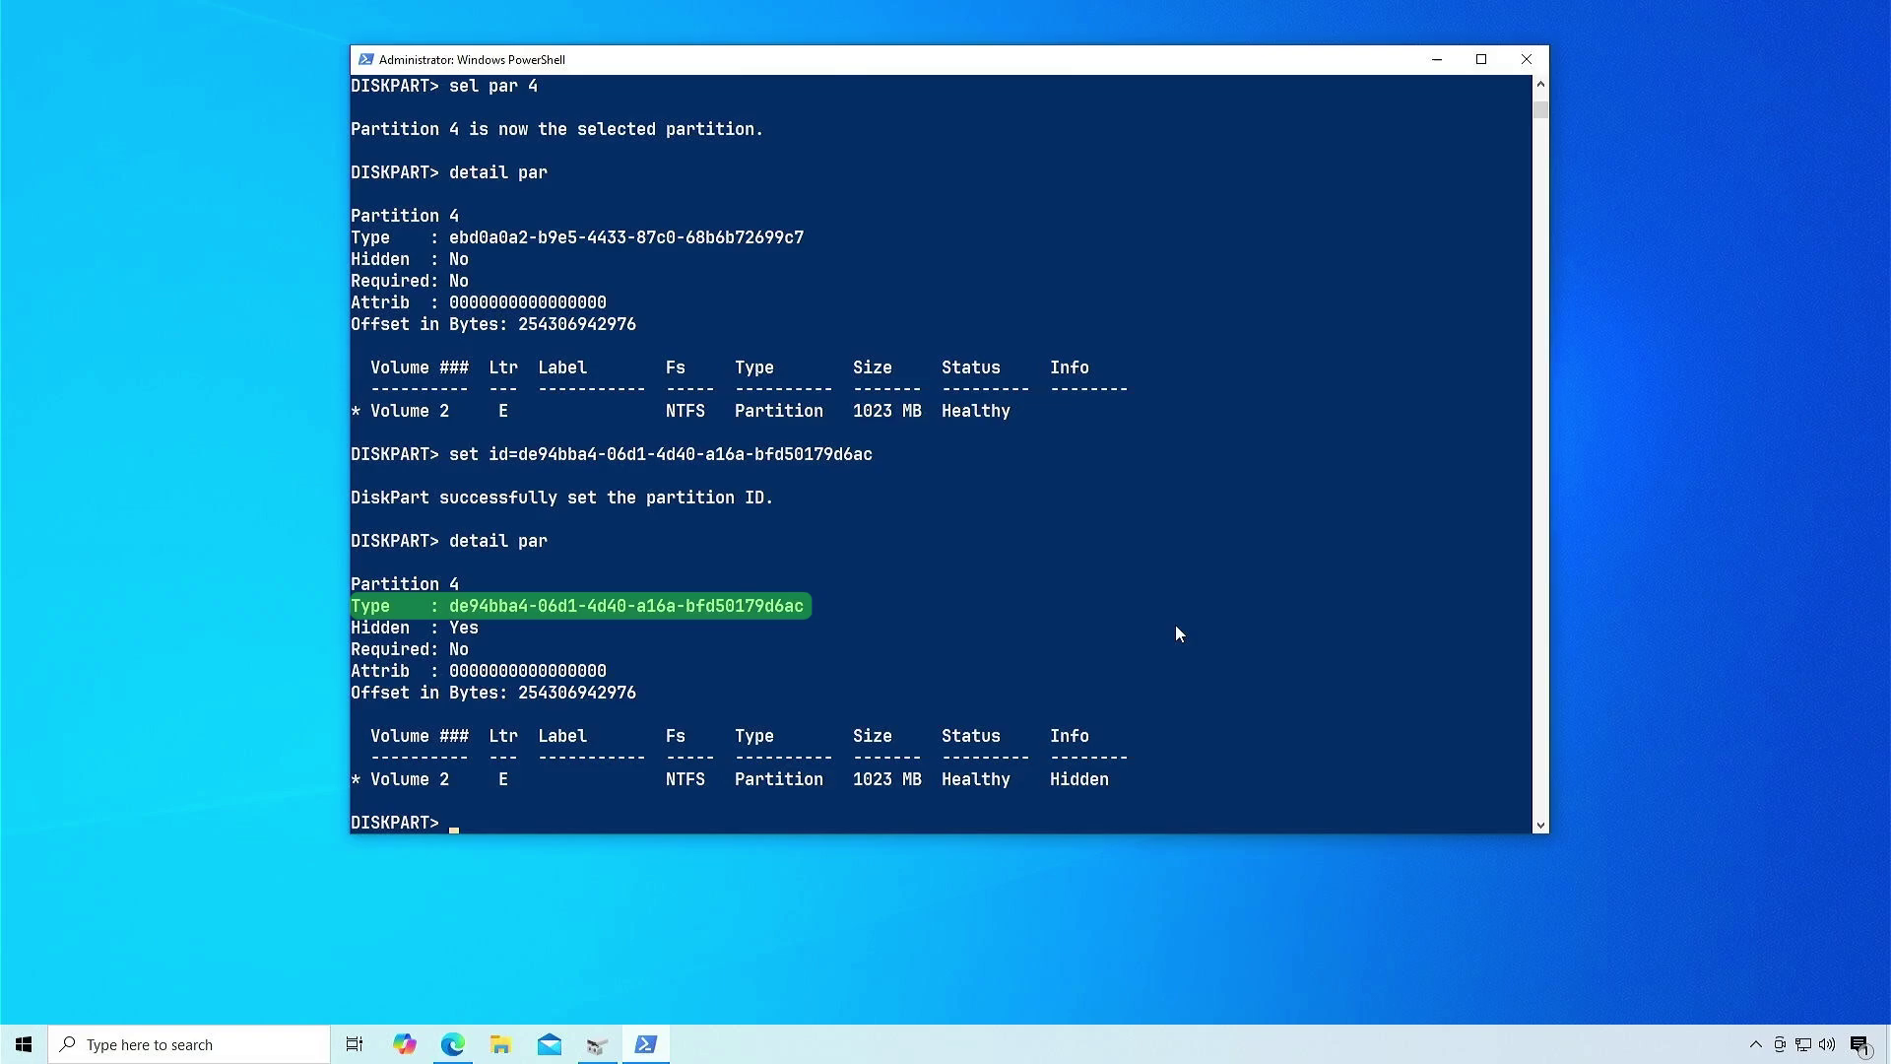
{"action": "type", "text": "exit"}
- Exit DiskPart and run reagentc /enable to turn on Windows RE
{"action": "key", "text": "Return"}
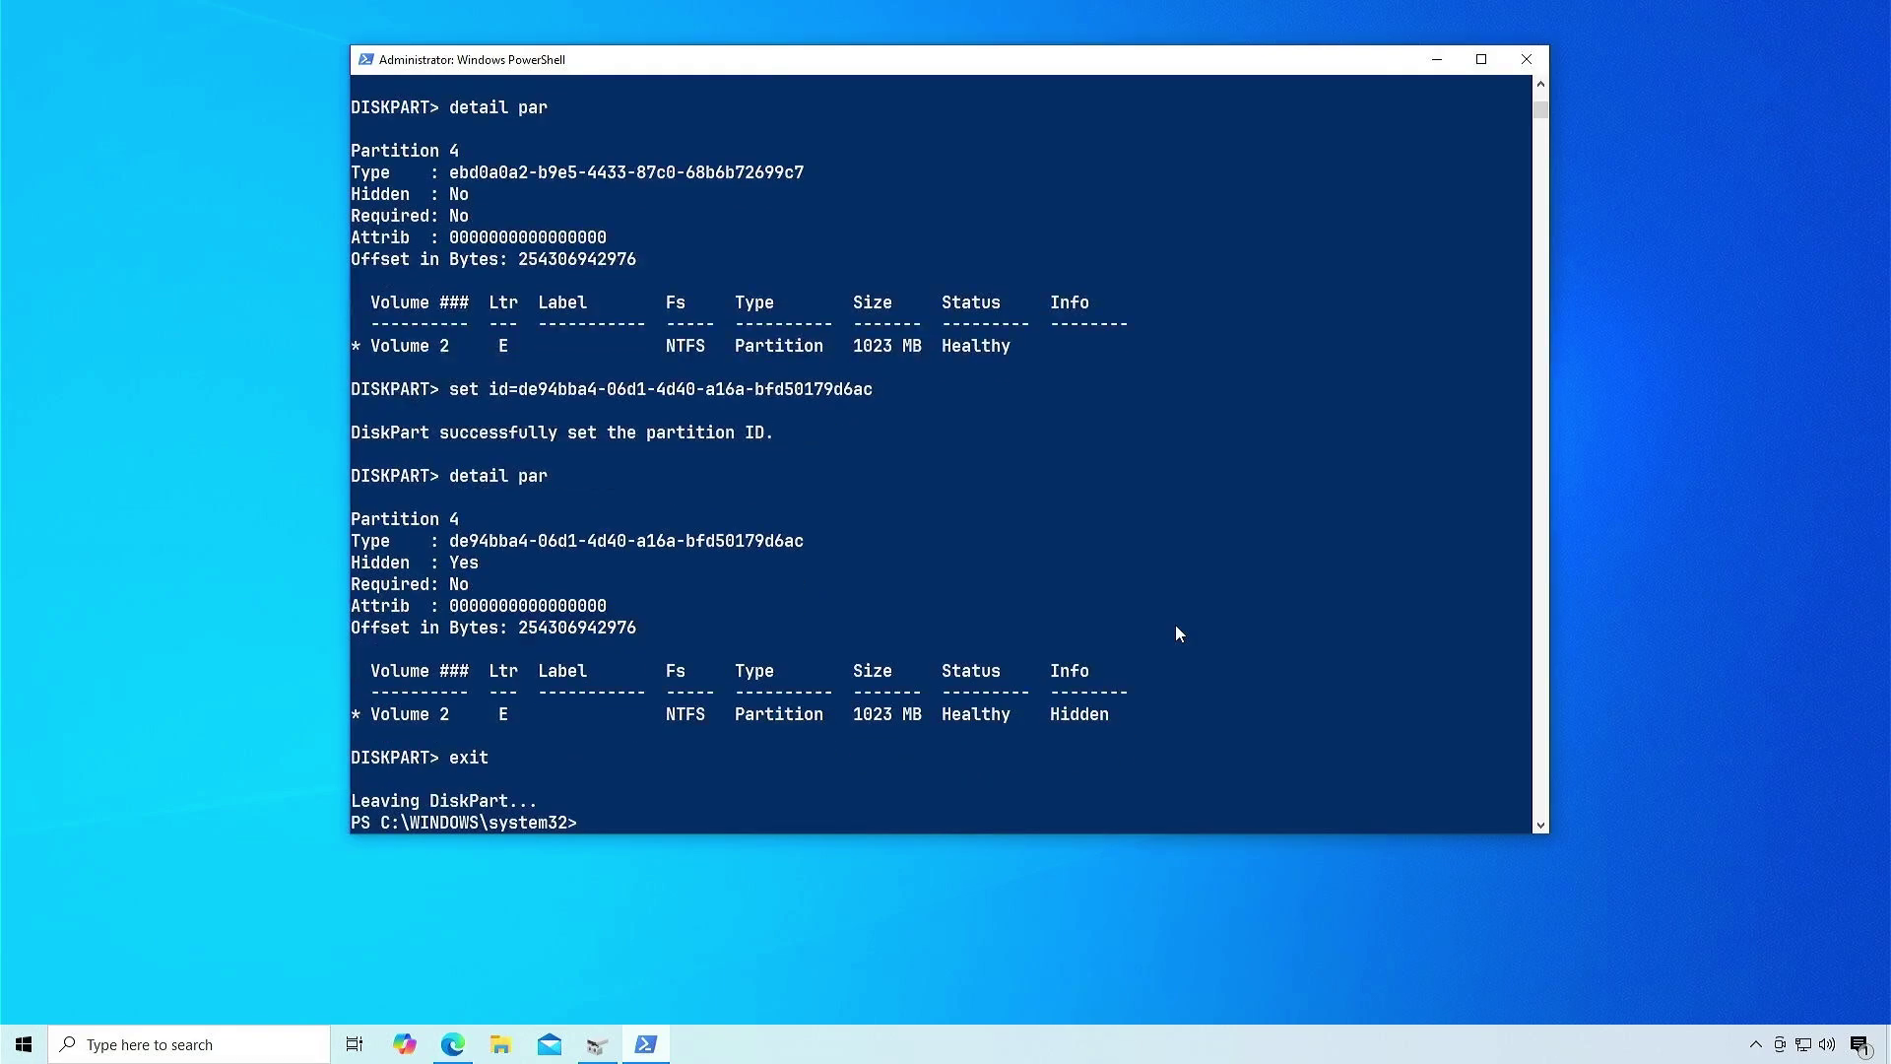
{"action": "type", "text": "reagentc /info"}
{"action": "key", "text": "BackSpace"}
{"action": "key", "text": "BackSpace"}
{"action": "key", "text": "BackSpace"}
{"action": "key", "text": "BackSpace"}
{"action": "type", "text": "e"}
{"action": "type", "text": "nable"}
{"action": "key", "text": "Return"}
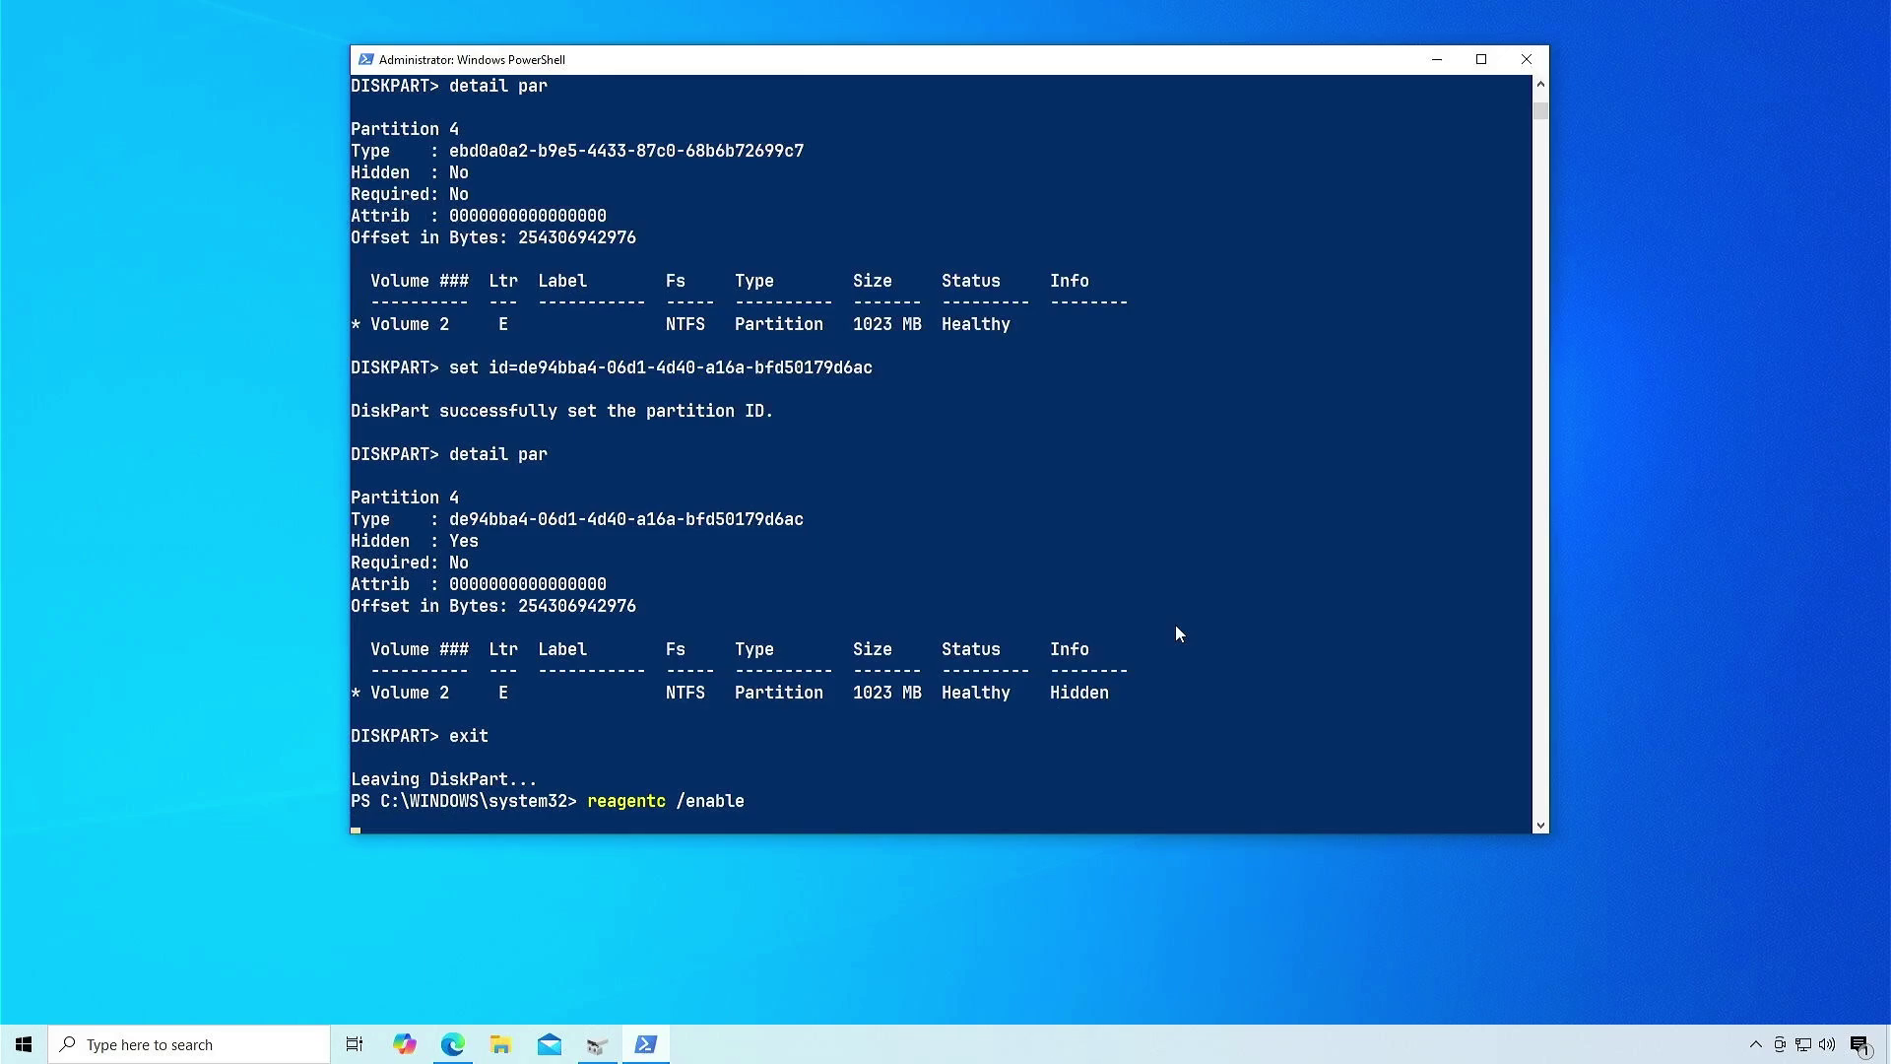
- Rerun reagentc /info to confirm Windows RE is located on partition 4
{"action": "key", "text": "Up"}
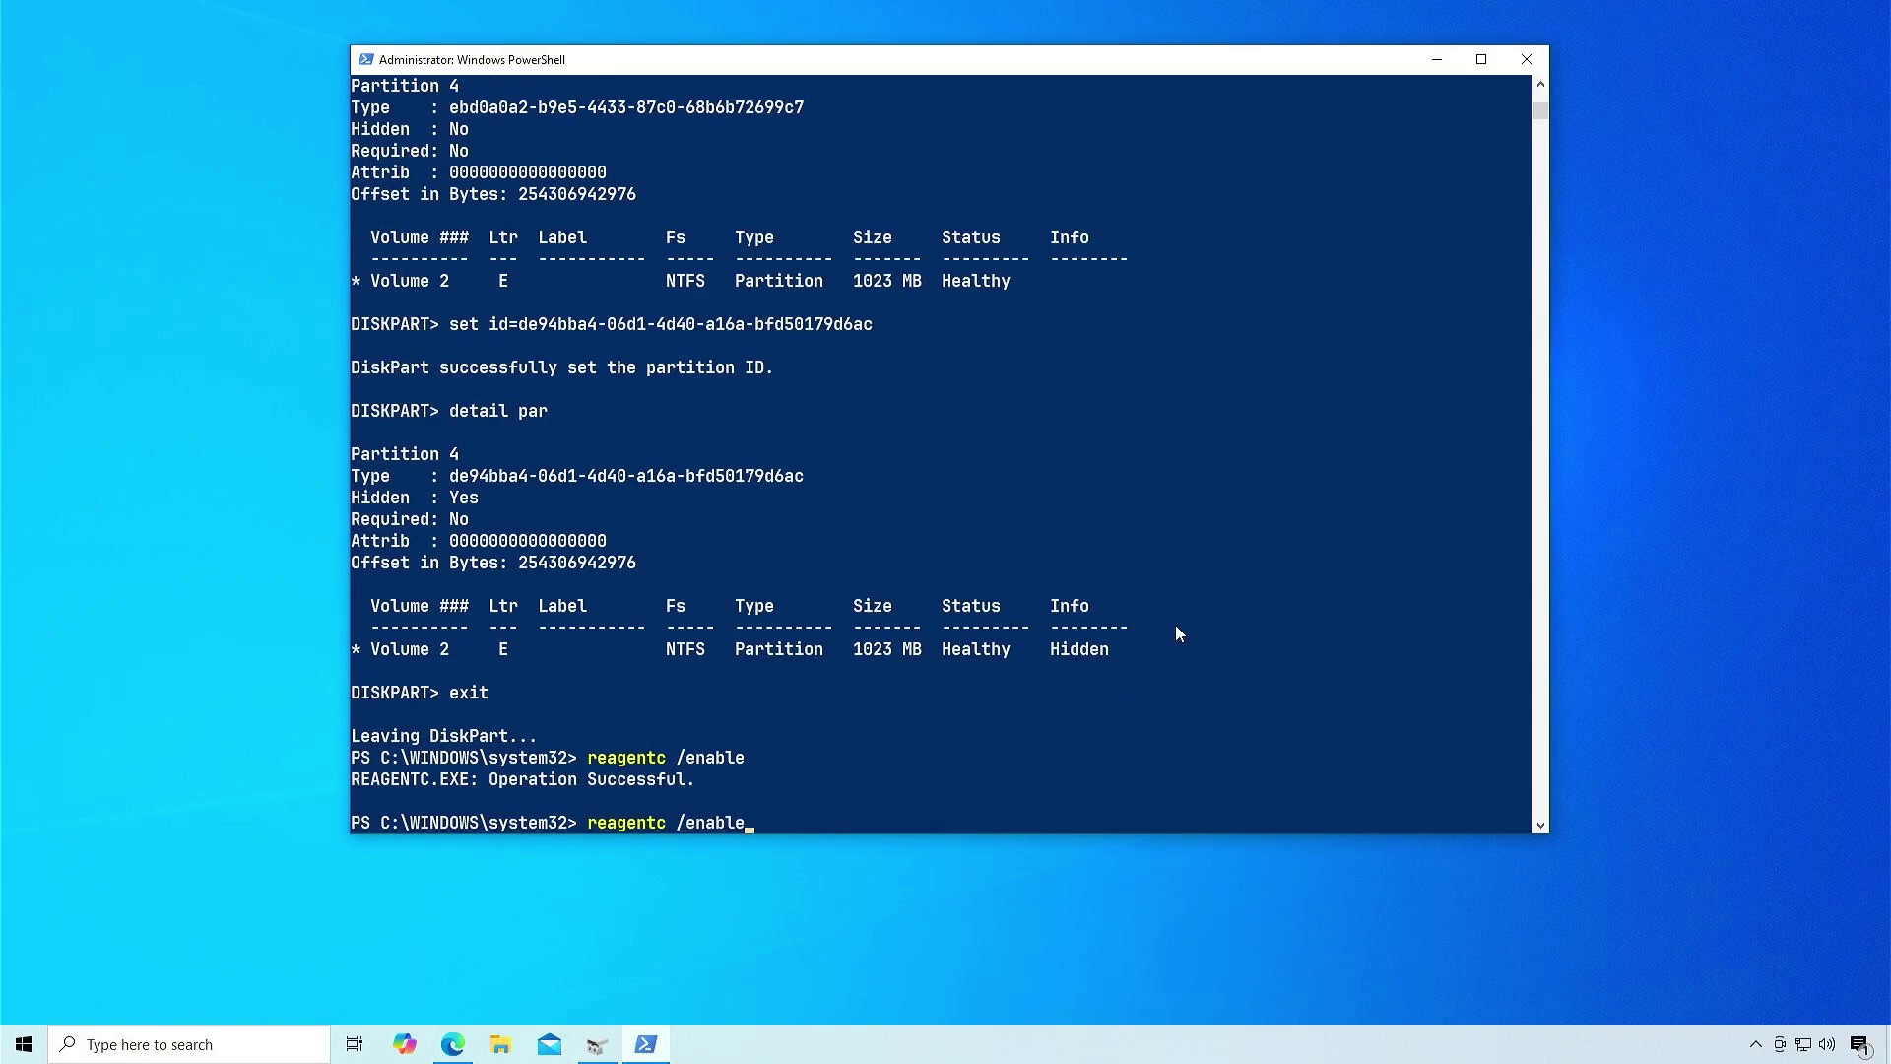
{"action": "key", "text": "Up"}
{"action": "key", "text": "Up"}
{"action": "key", "text": "Return"}
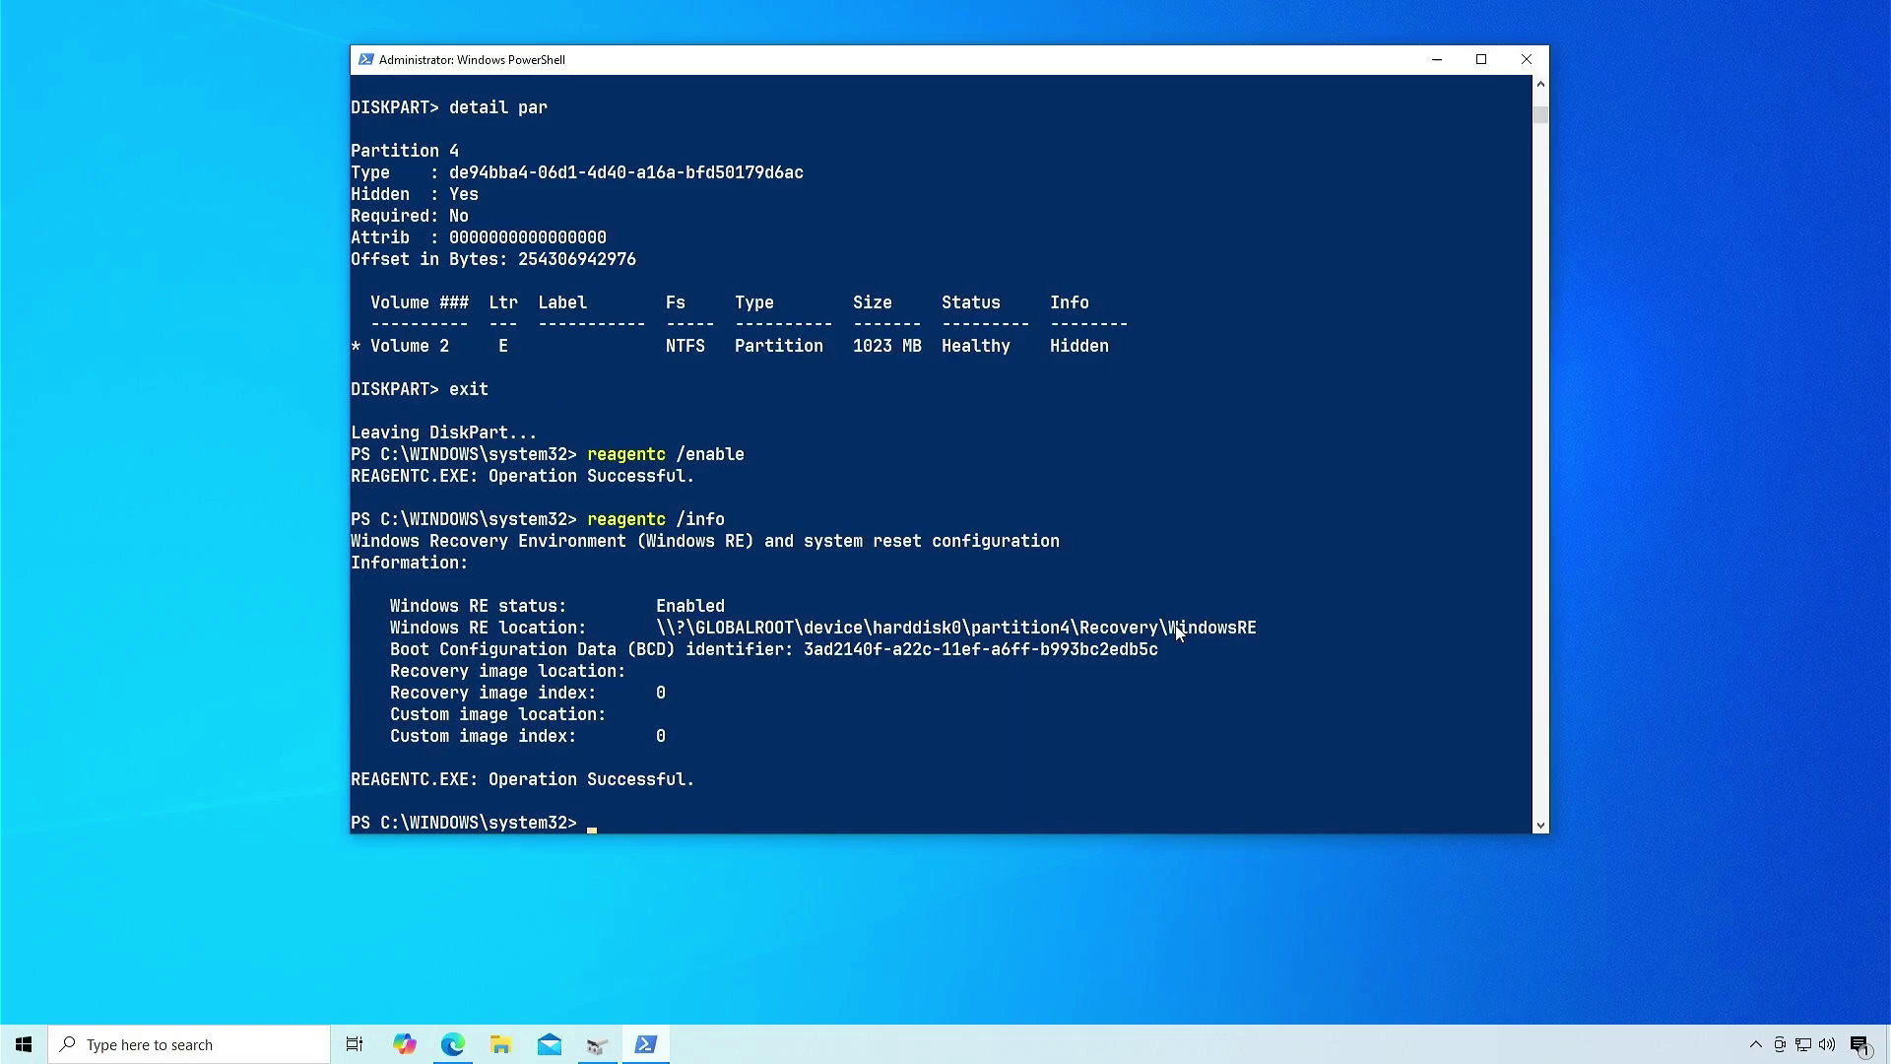